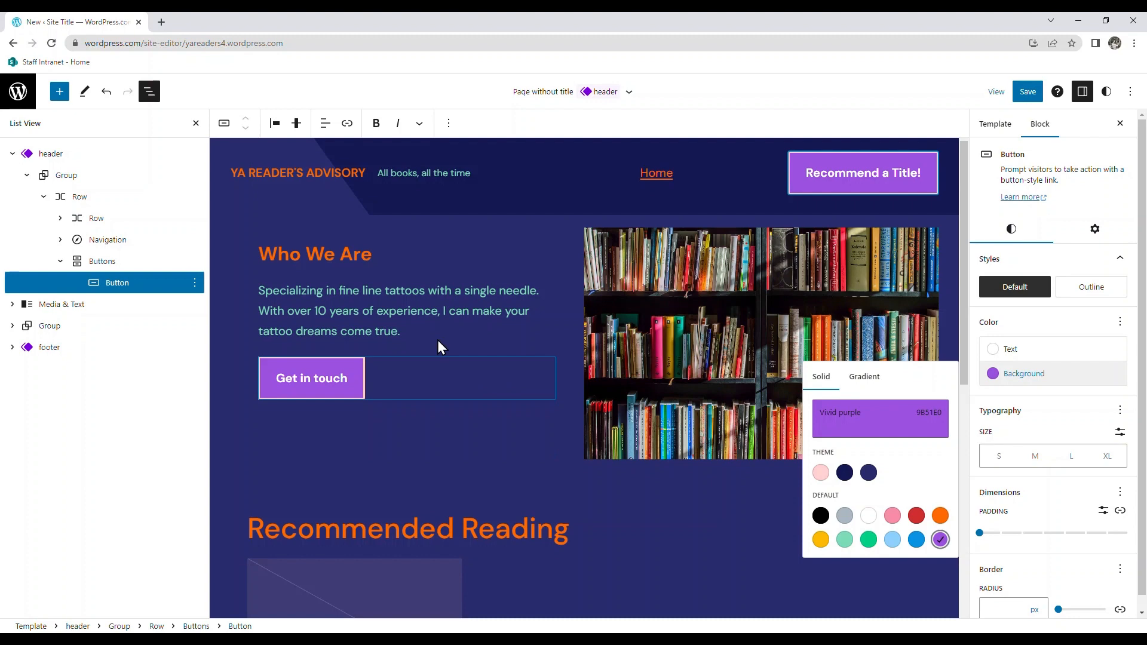
Step: Add the font family option to the typography settings of the header's site title
click(316, 173)
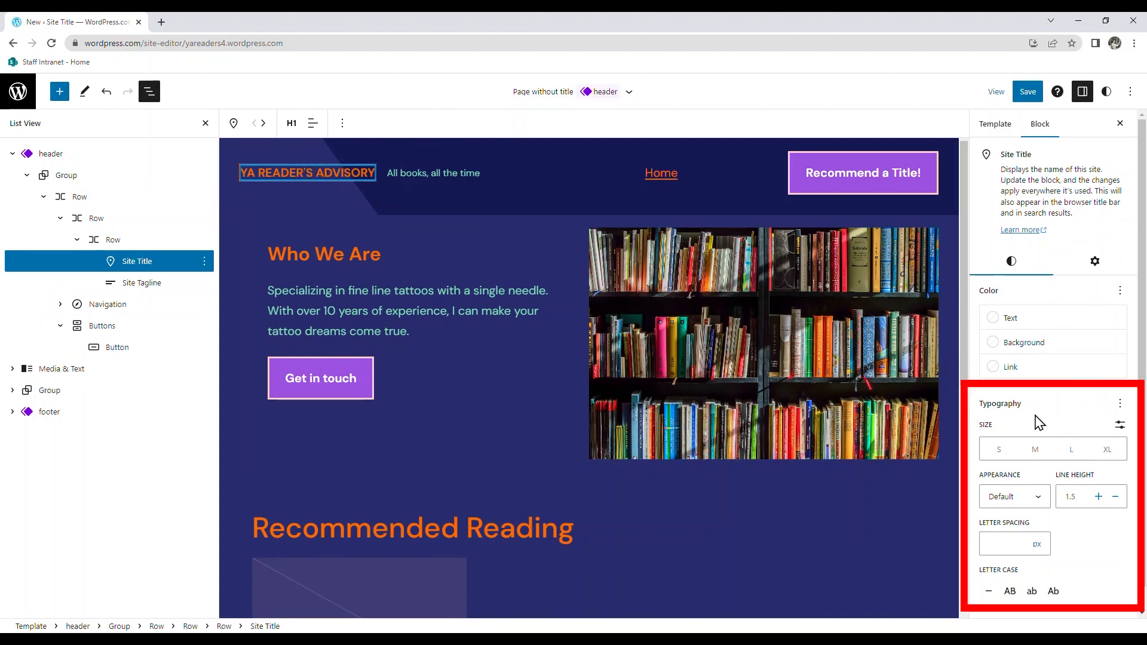
scroll(1117, 454, down, 1)
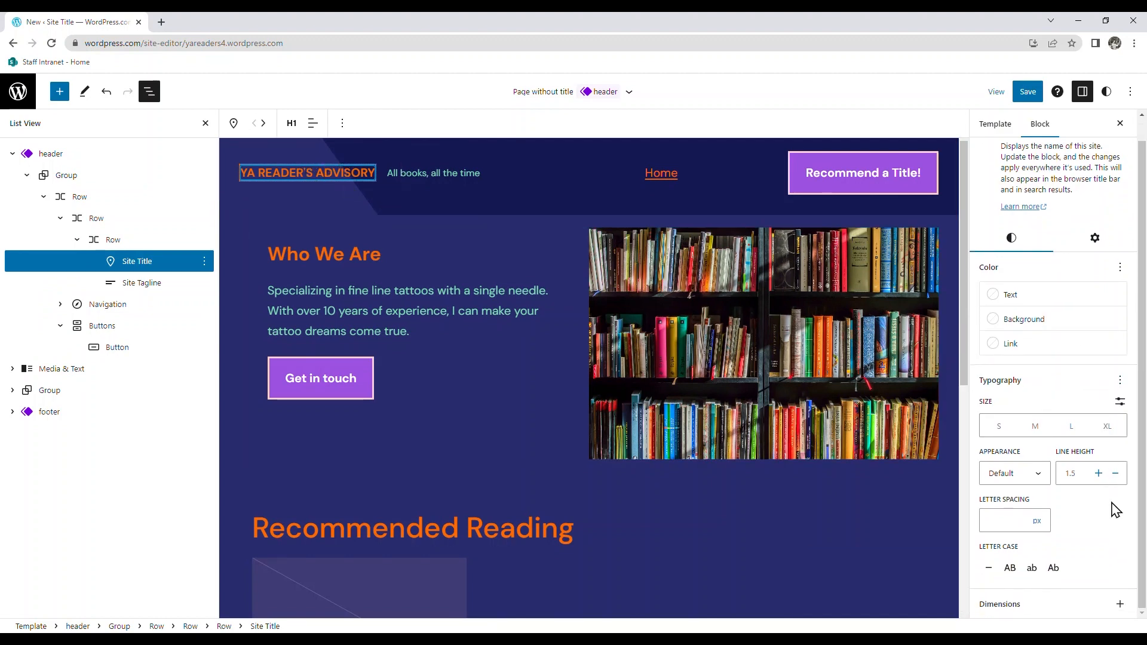
click(1121, 383)
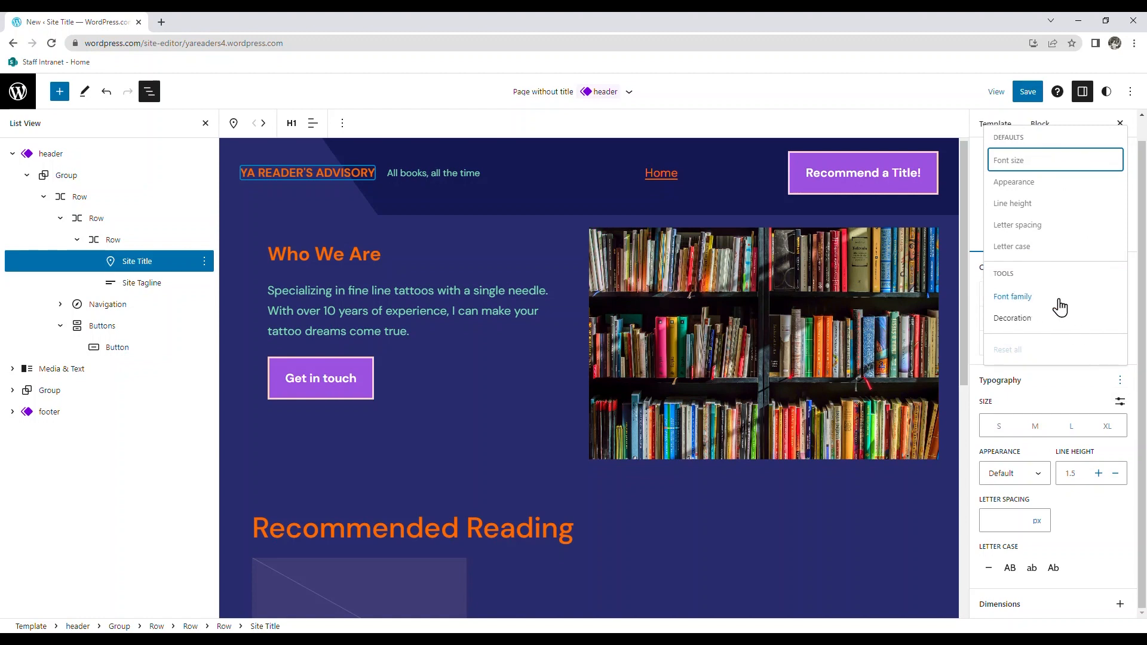
click(1061, 305)
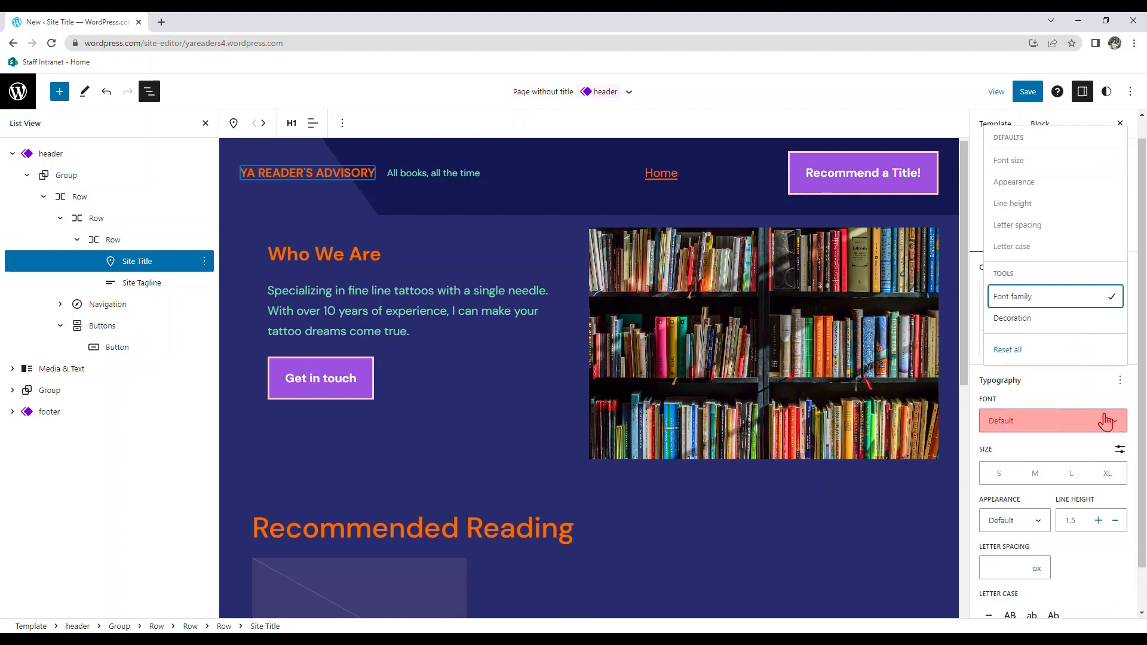
Step: Try the IBM Plex Mono and Courier Prime fonts on the site title
click(1105, 422)
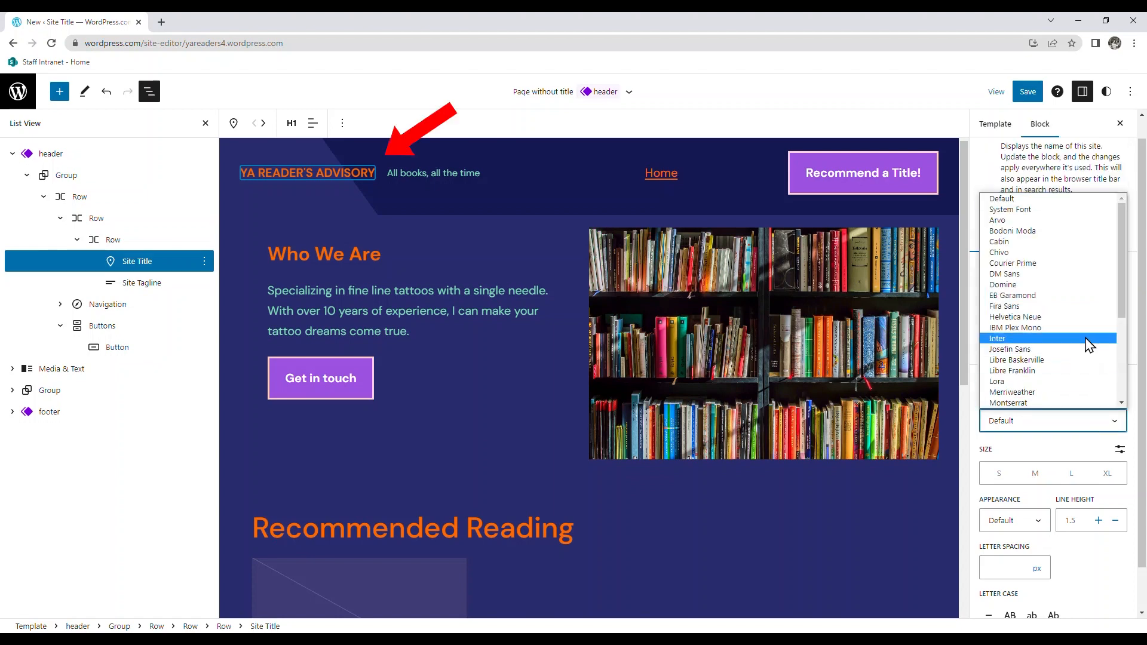
click(1082, 328)
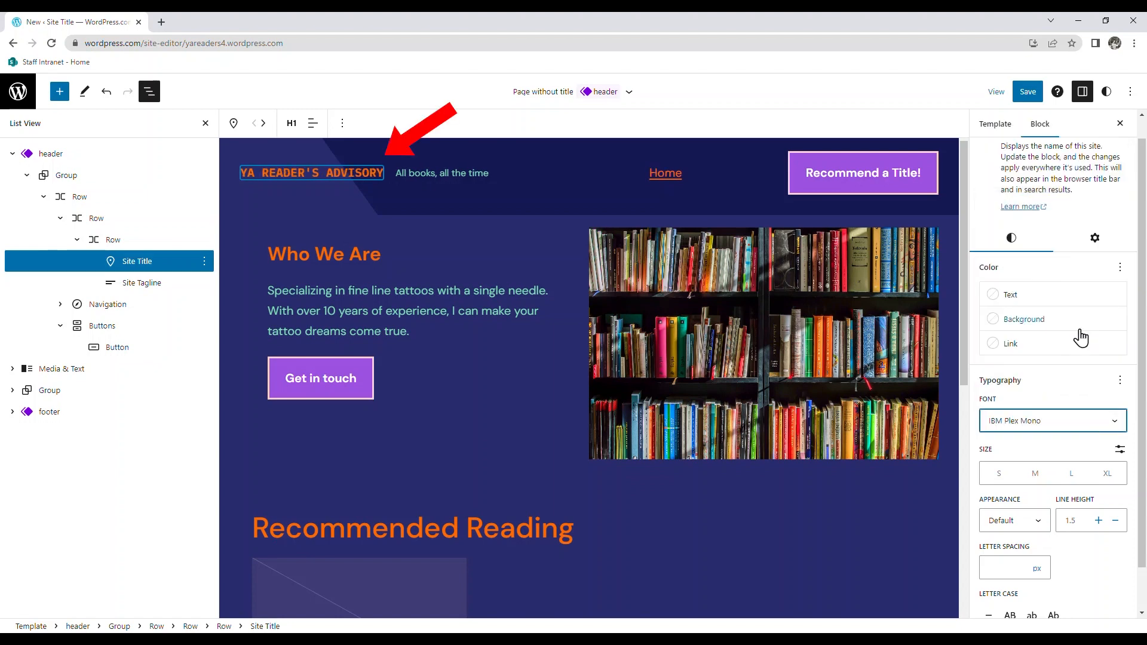
click(1079, 428)
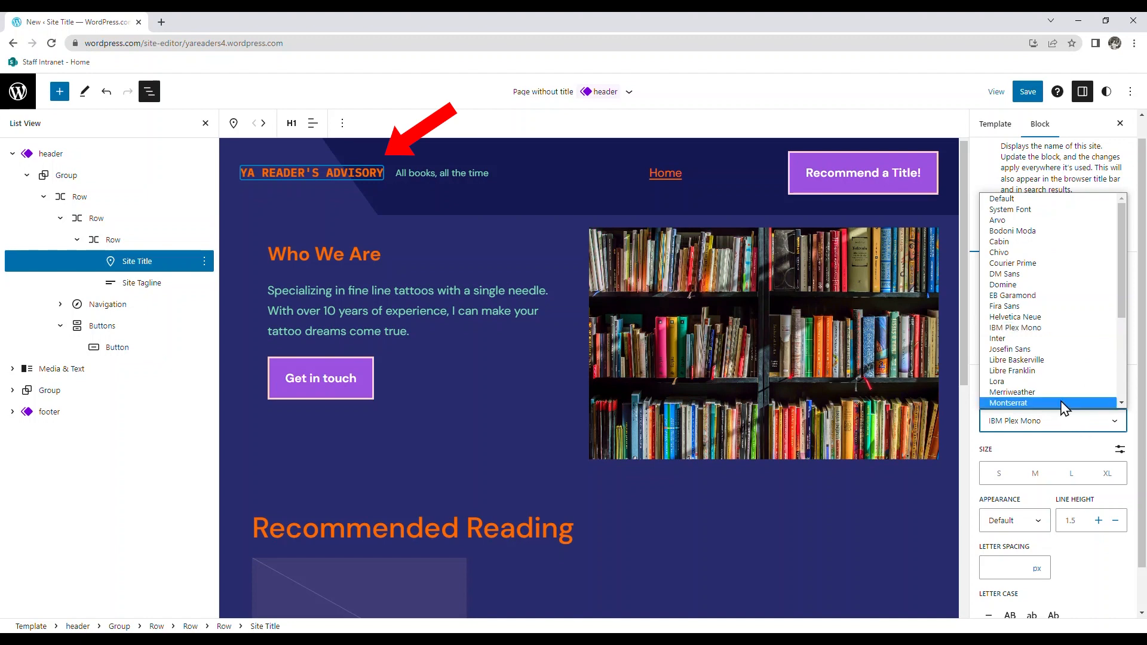
click(1079, 263)
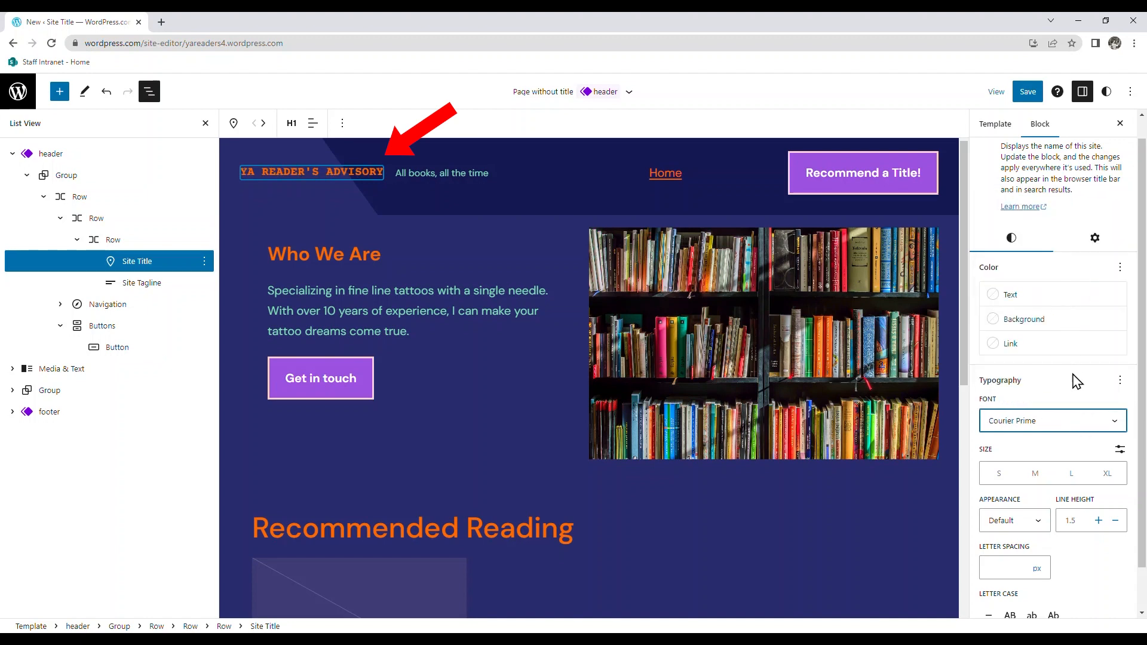
Step: Set the site title's font to Poppins
click(1072, 430)
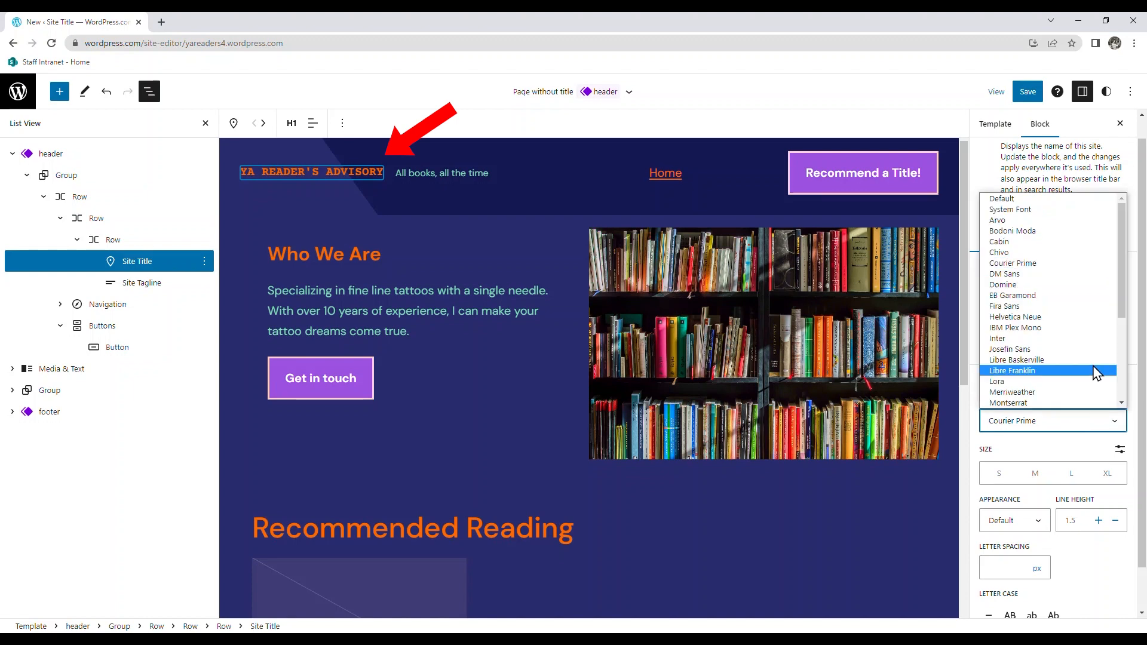
drag(1122, 299, 1122, 368)
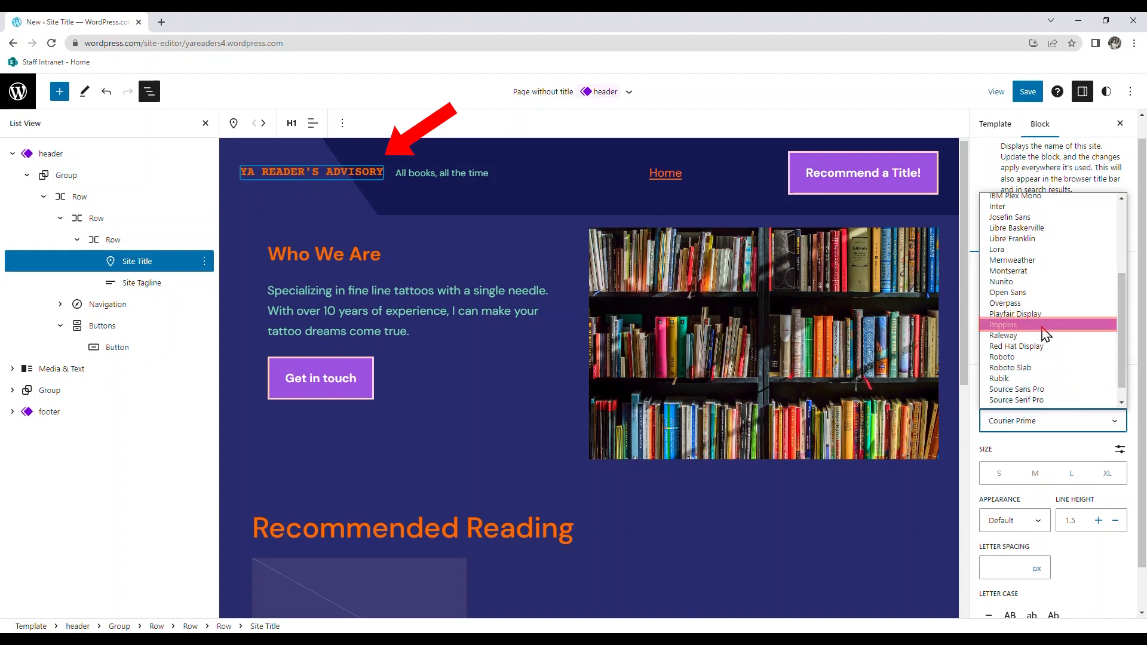
click(1045, 326)
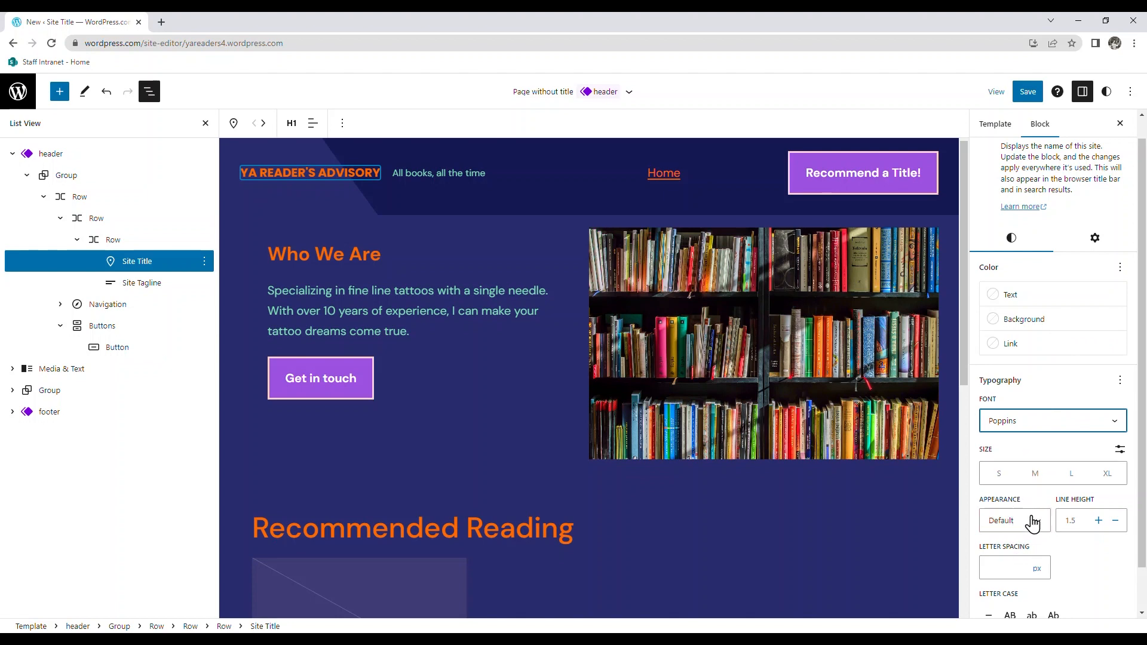
Step: Set the site title's appearance to Bold and its size to Large
click(1033, 522)
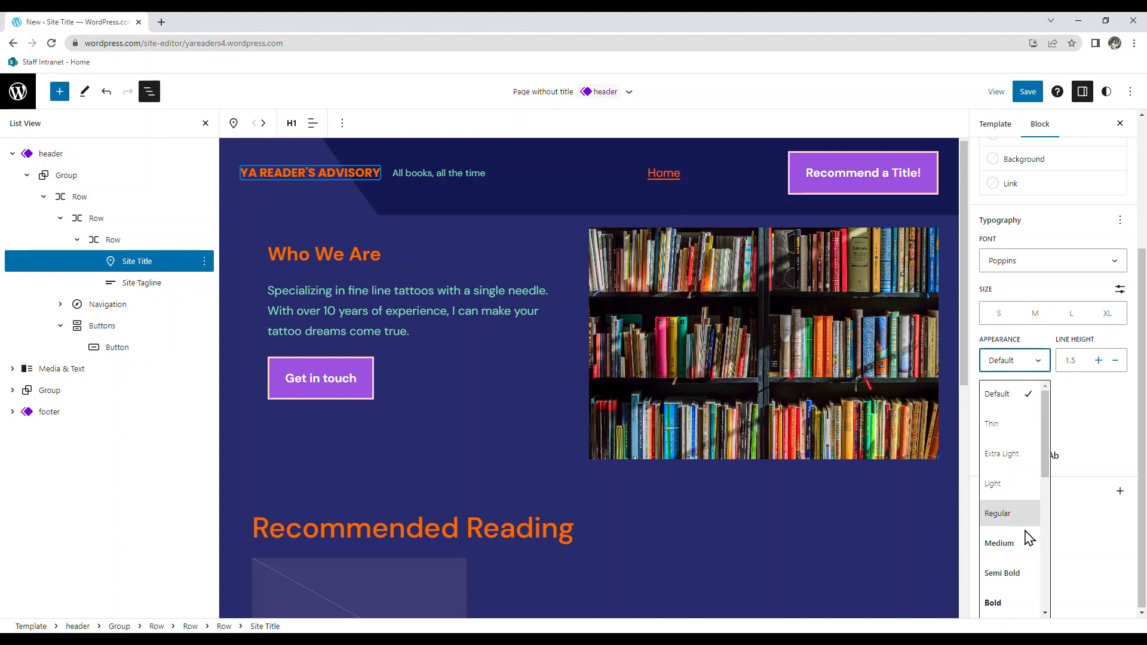
click(1012, 604)
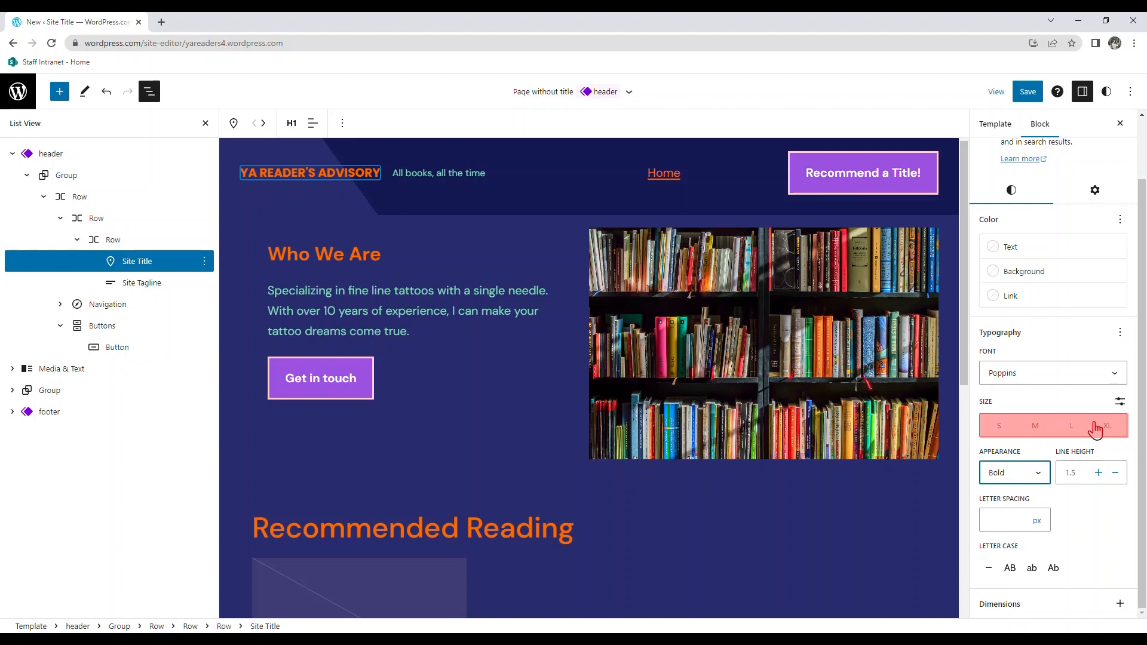
click(1072, 426)
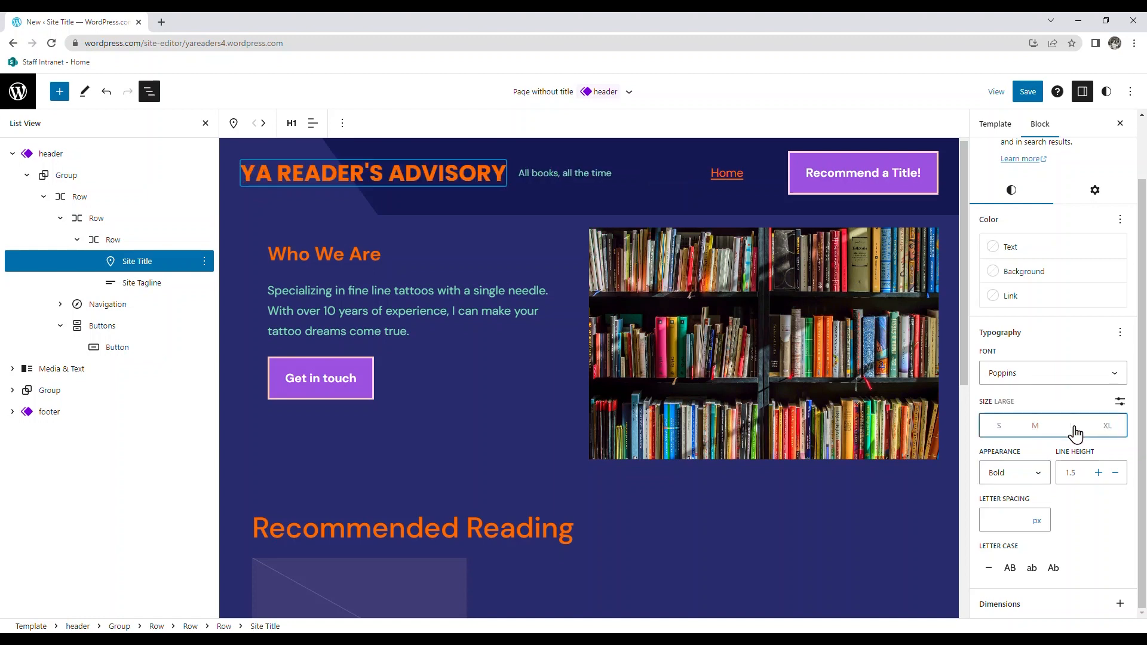
click(1109, 429)
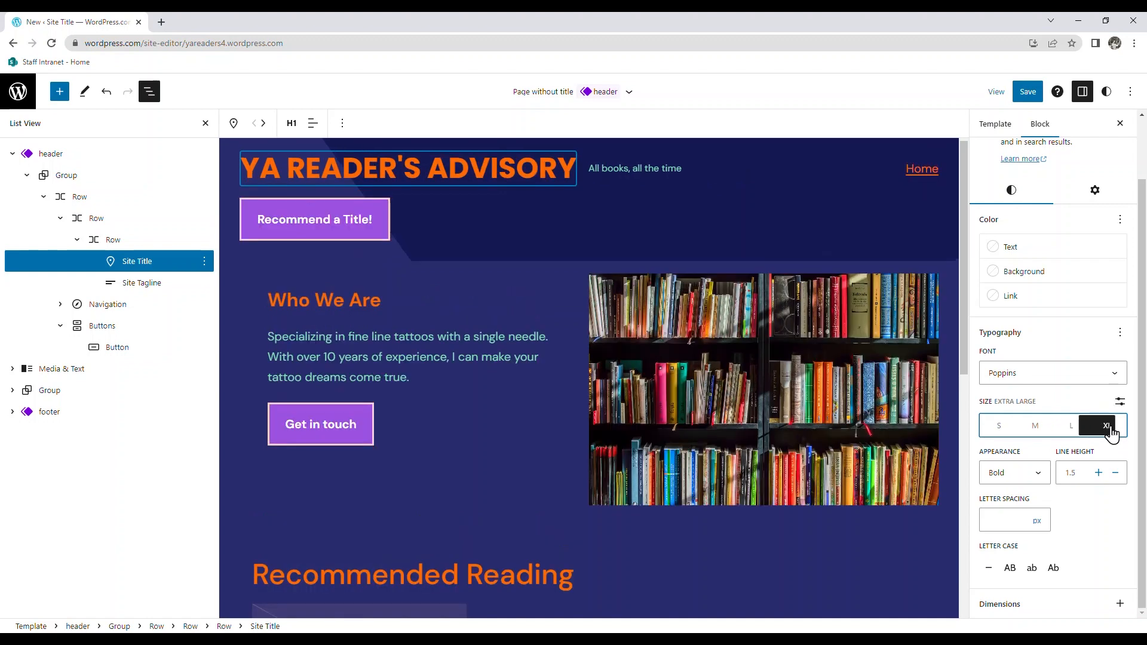
click(1078, 433)
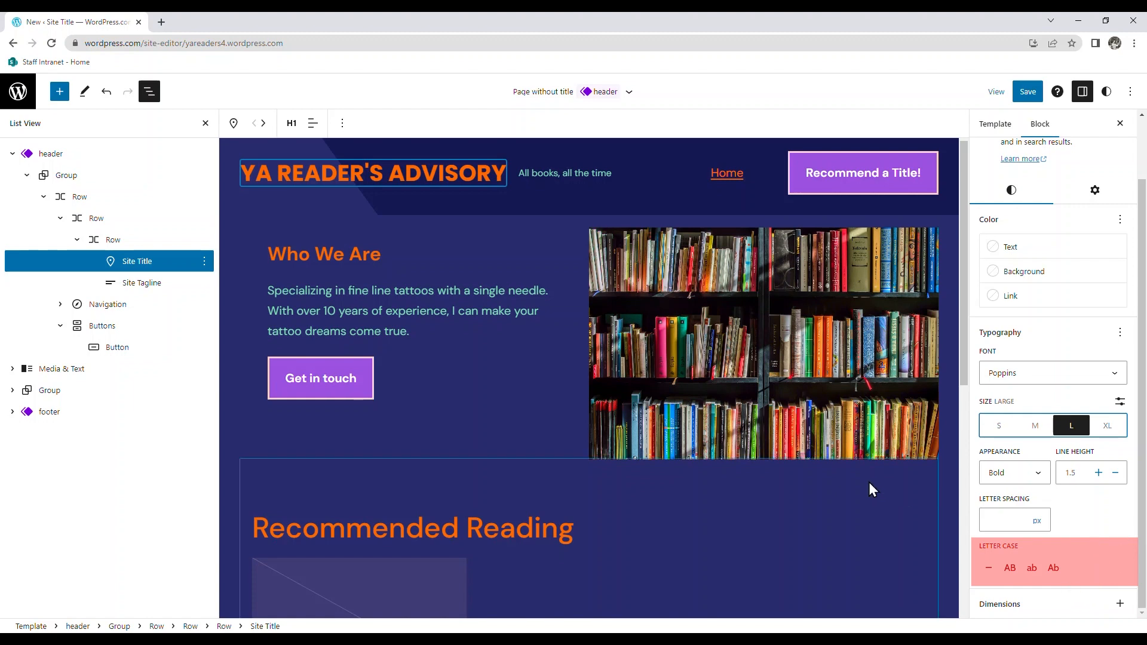
Step: Add the font family option to the "Who We Are" heading and set its font to Poppins
triple_click(336, 252)
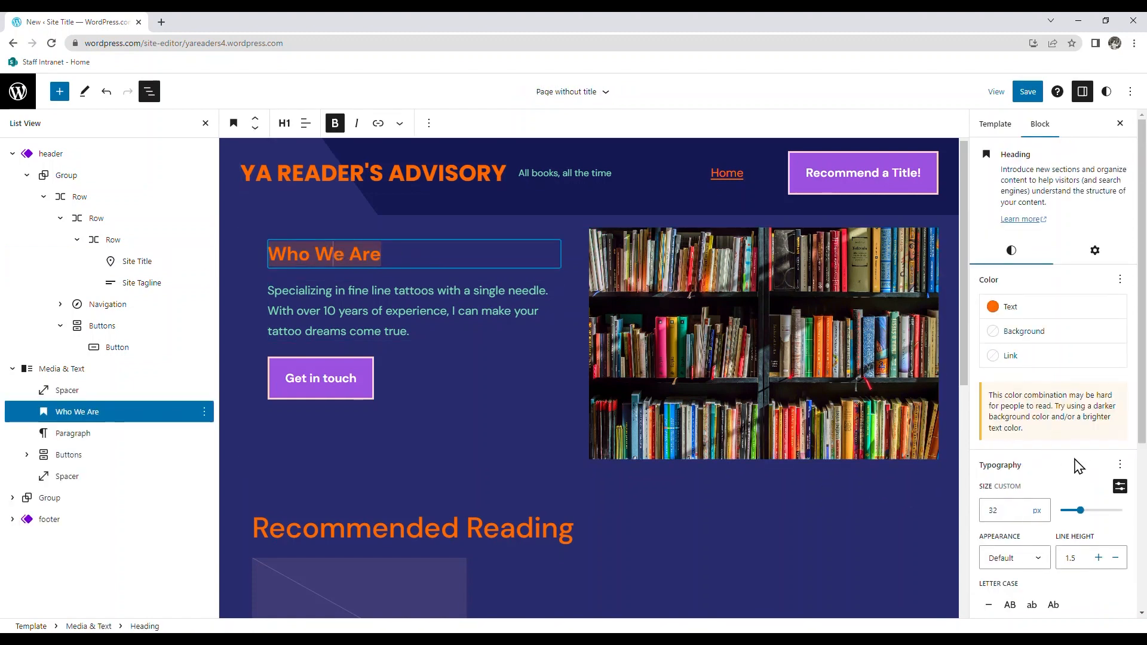
scroll(1079, 466, down, 2)
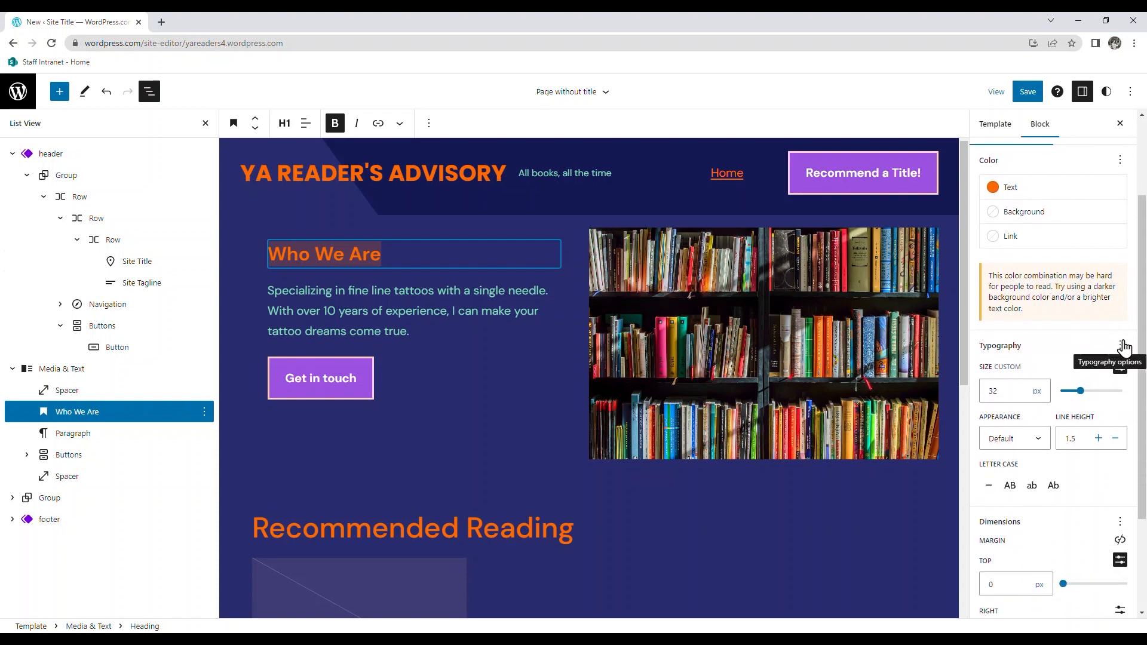
click(1121, 348)
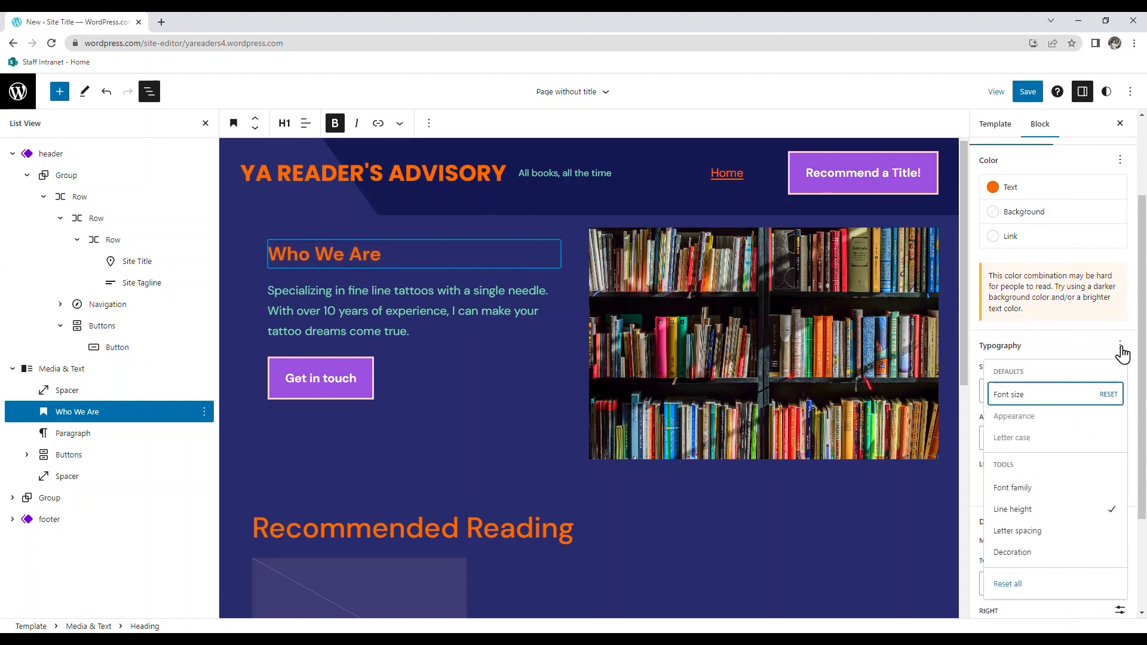
click(1042, 488)
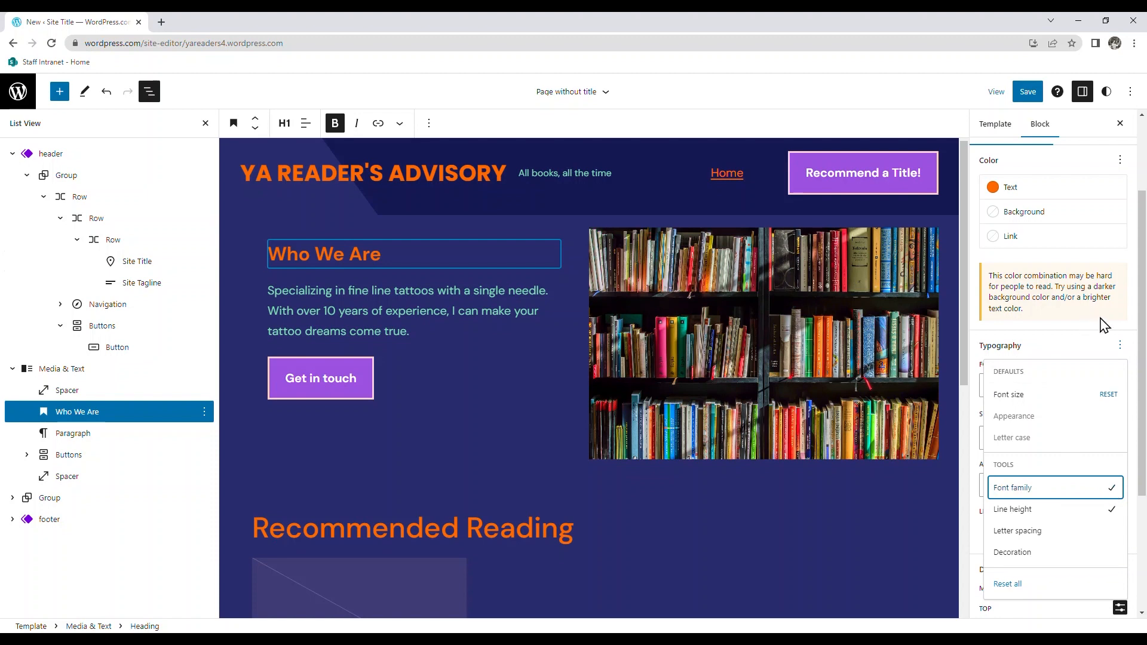
click(1112, 348)
click(1083, 386)
drag(1124, 445, 1120, 514)
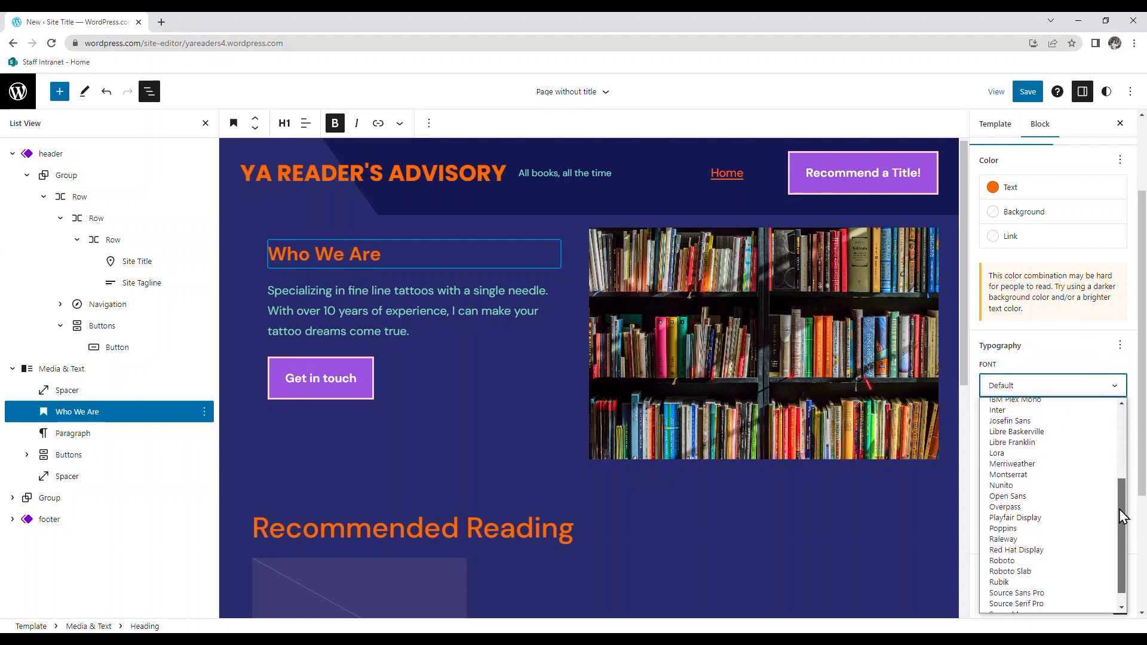
click(1015, 511)
Step: Set the "Who We Are" heading's appearance to Bold and its letter case to capitalized (Ab)
click(1034, 489)
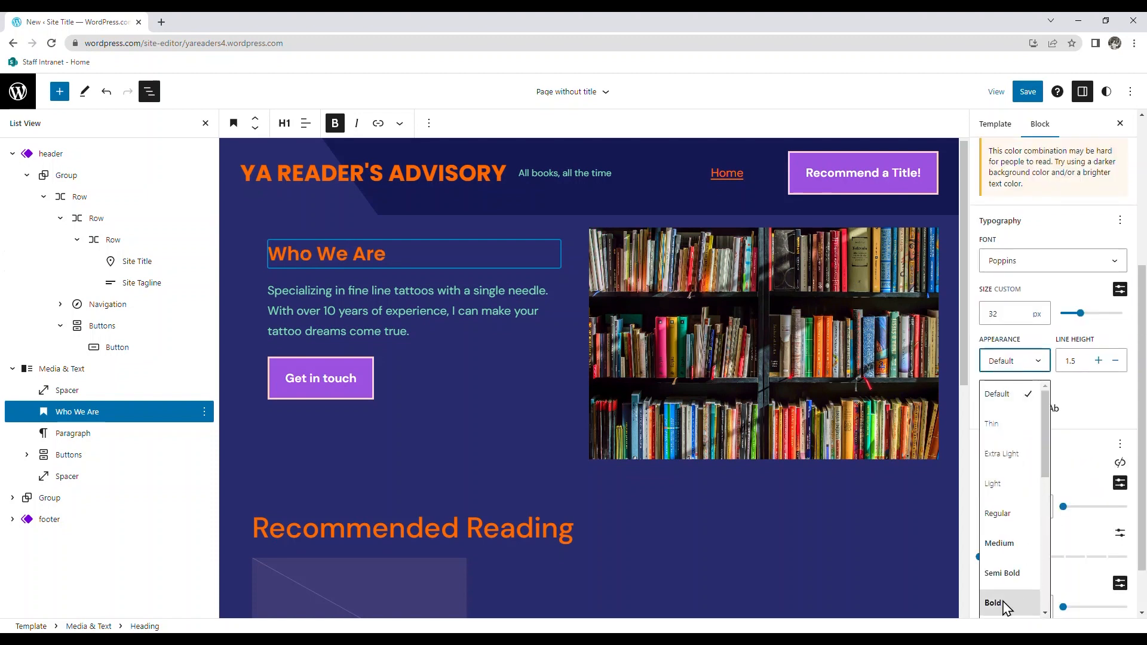
click(1002, 606)
click(1050, 410)
click(1032, 410)
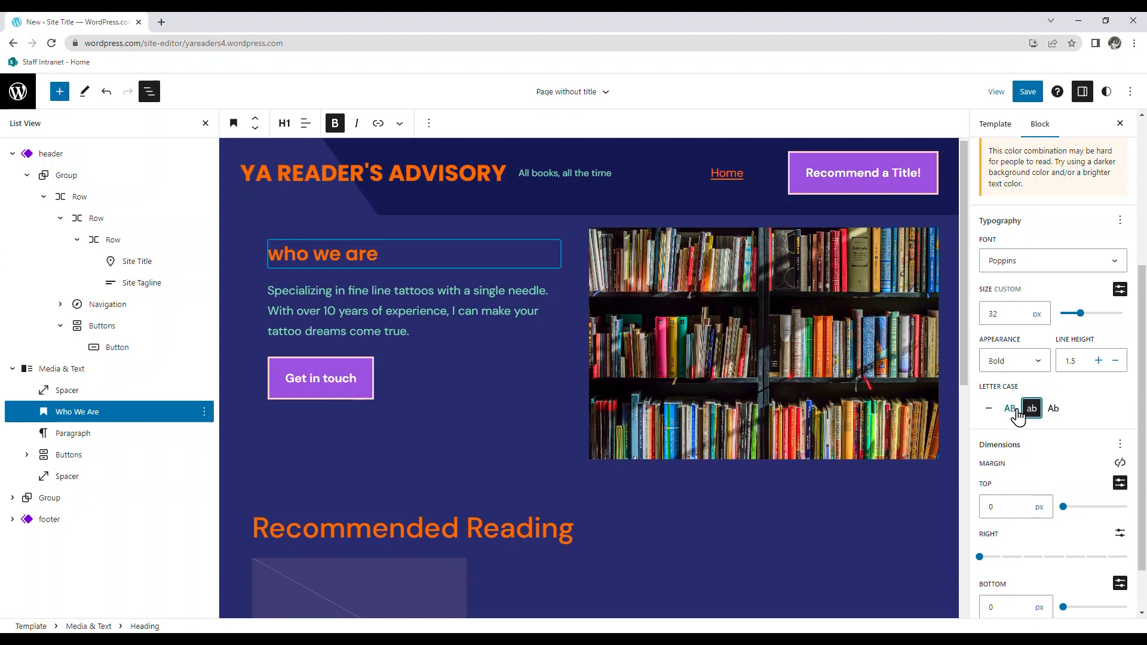
click(1010, 410)
click(1054, 410)
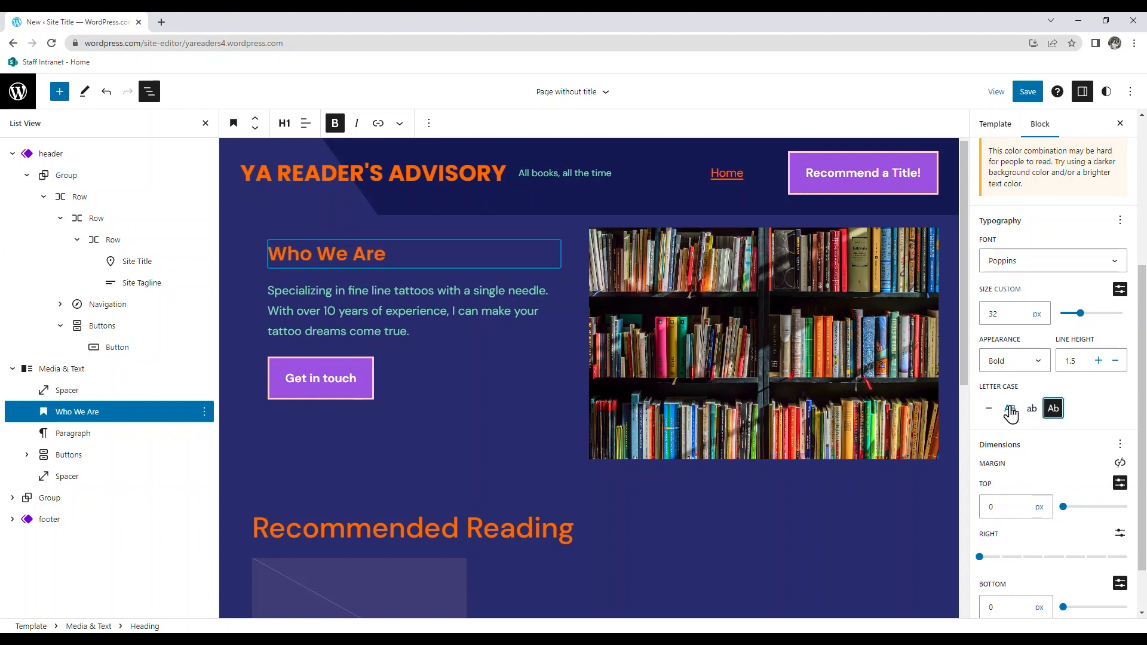
Step: Add the font family option to the "Recommended Reading" heading and set its font to Poppins
click(518, 531)
click(1121, 465)
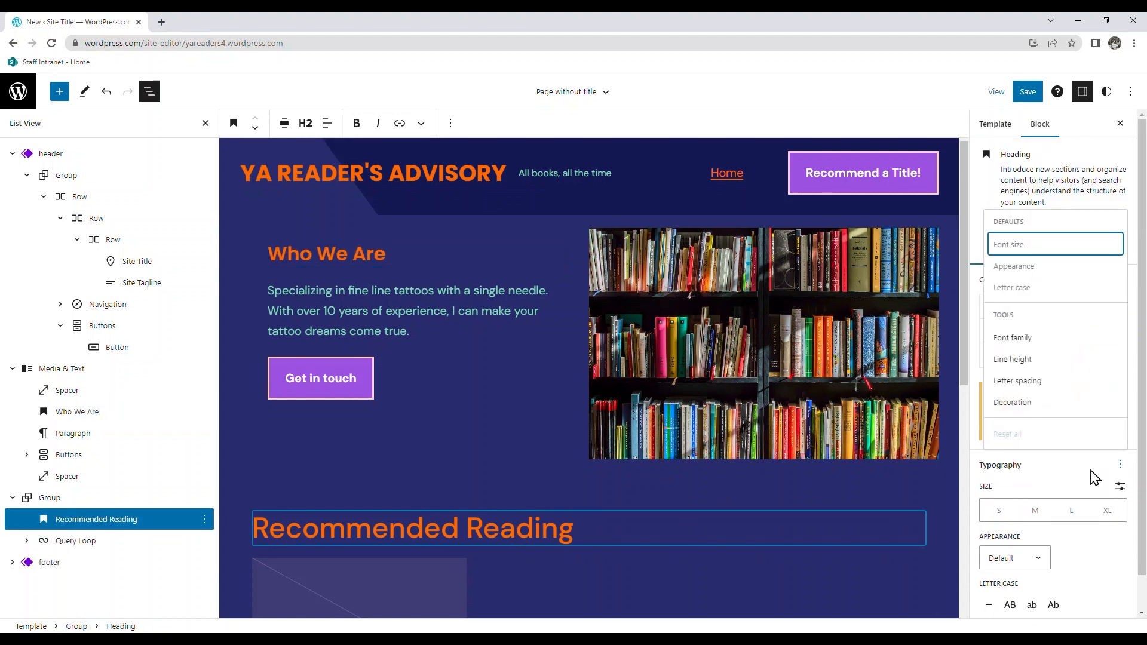
click(1057, 346)
click(1096, 505)
drag(1122, 384, 1127, 476)
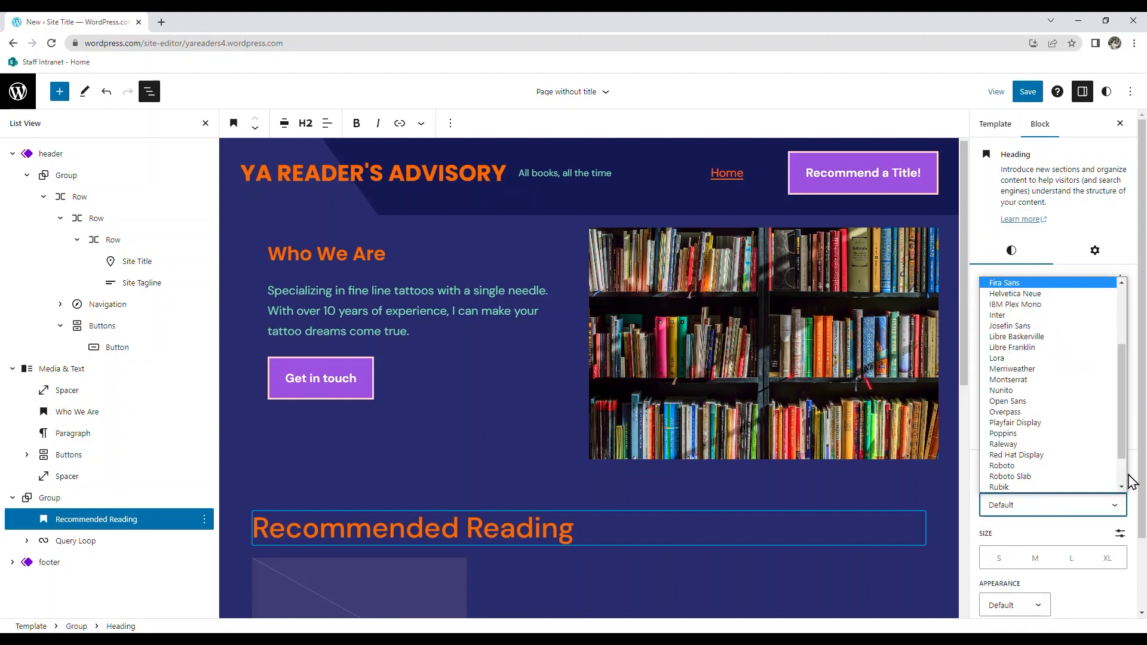
click(1047, 425)
Step: Set the "Recommended Reading" heading's appearance to Bold
drag(1142, 412, 1079, 548)
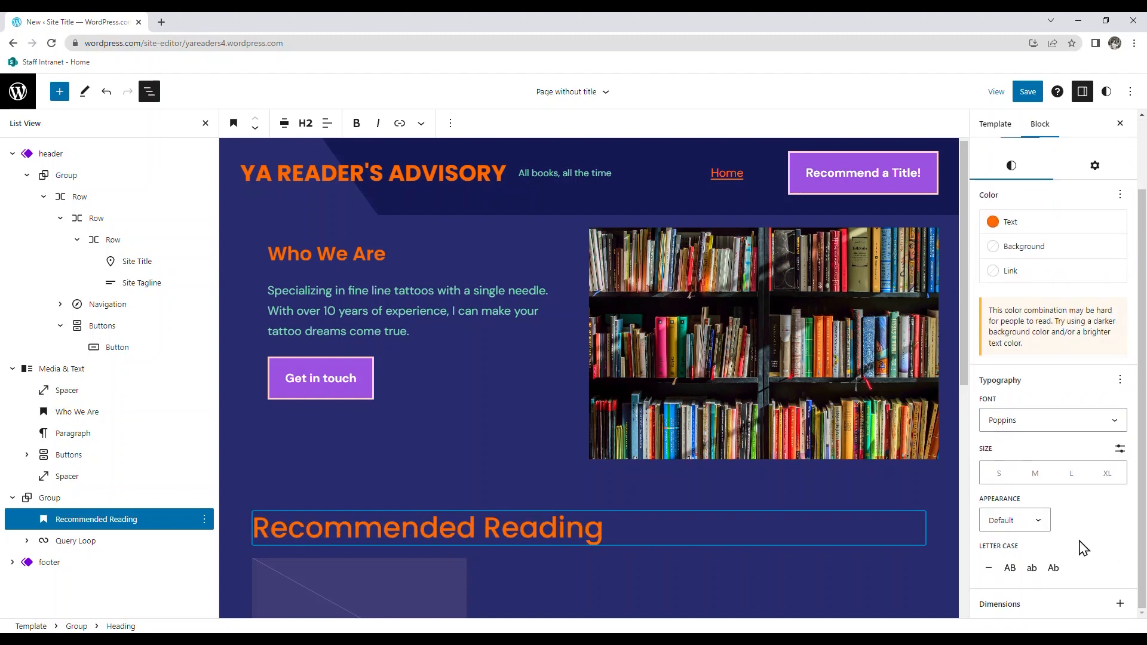
click(1015, 520)
click(993, 605)
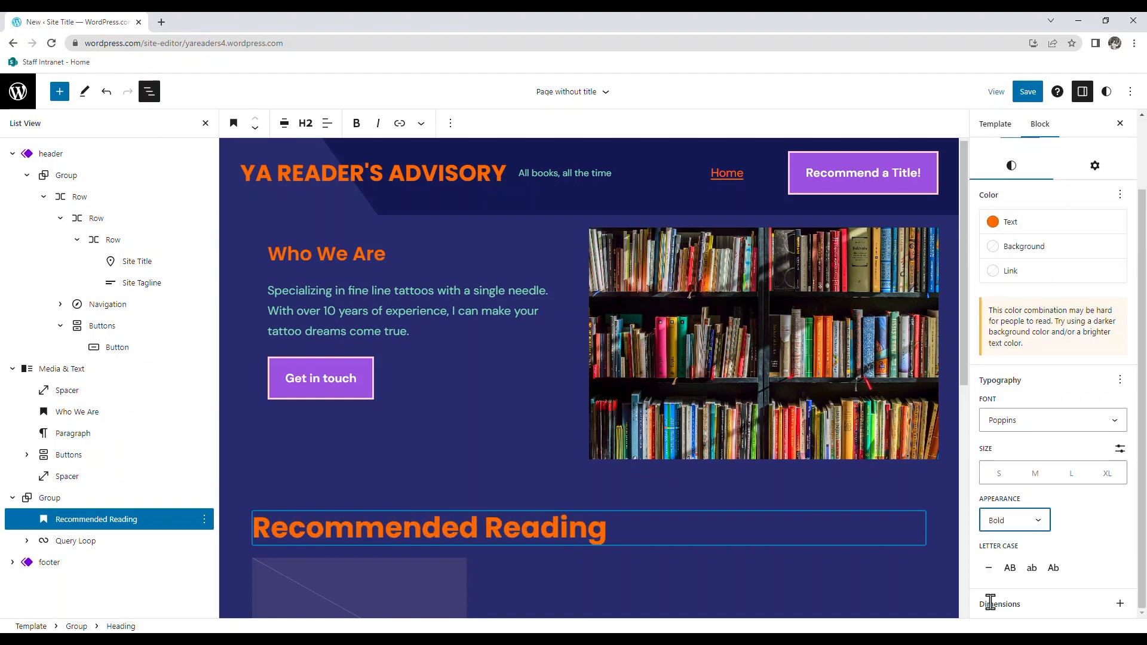
Step: Increase the "Who We Are" heading's font size slightly, closer to the size of the "Recommended Reading" heading
click(353, 254)
drag(1082, 565, 1087, 568)
click(487, 541)
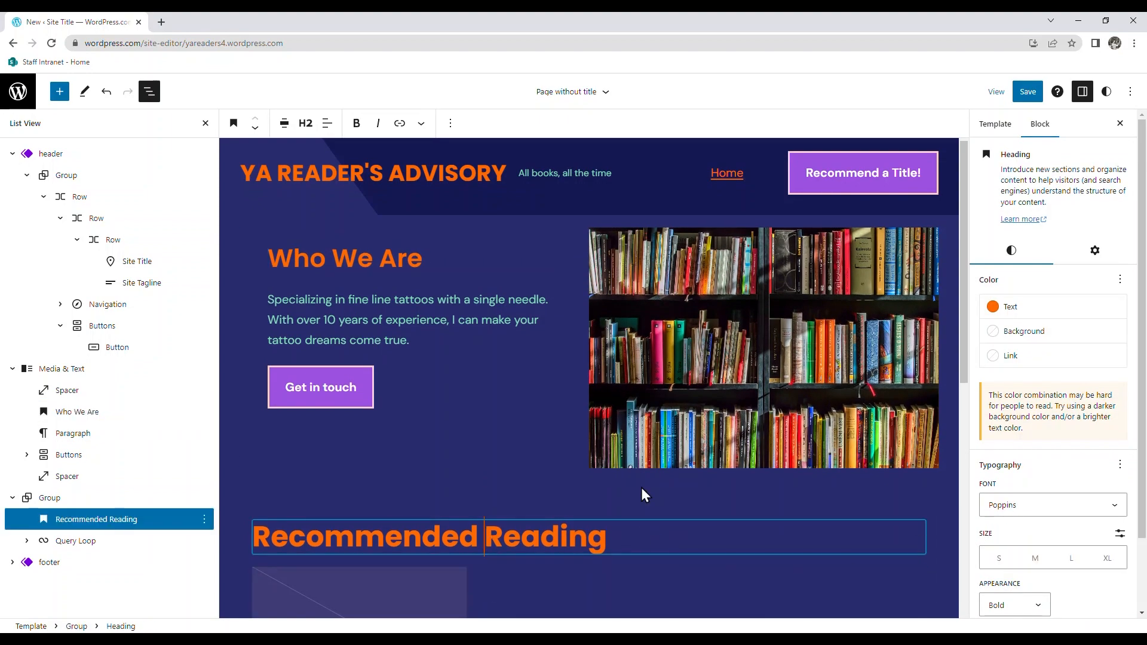
Step: Close the list view and open the page's footer template part for editing
scroll(503, 370, down, 5)
scroll(502, 373, down, 4)
scroll(498, 383, up, 9)
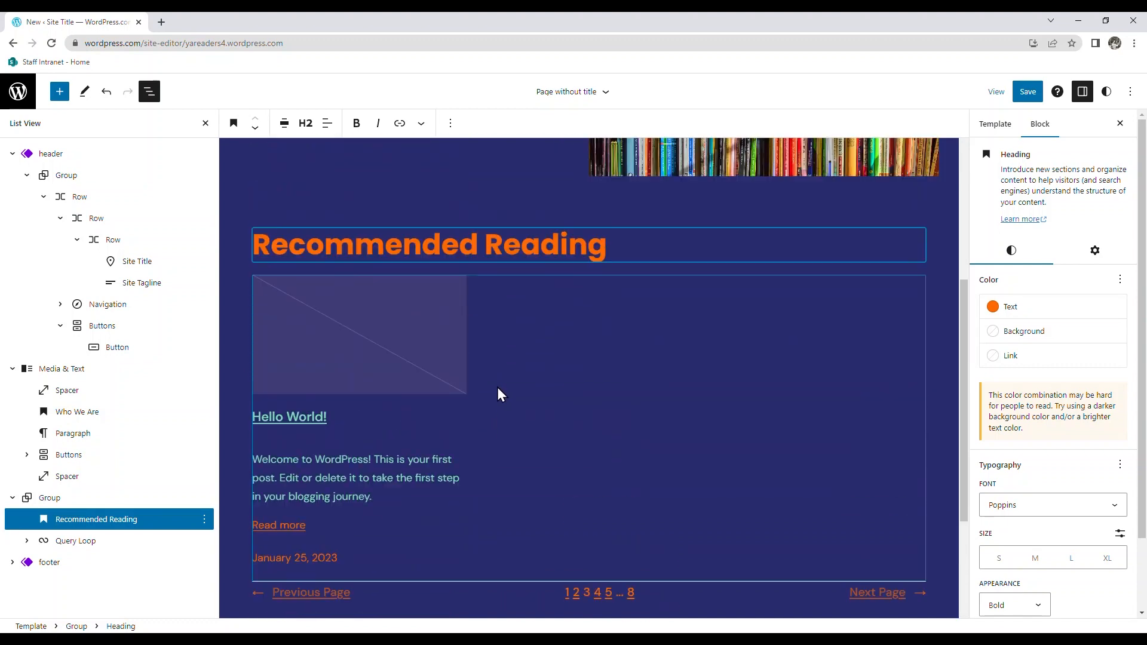
click(205, 123)
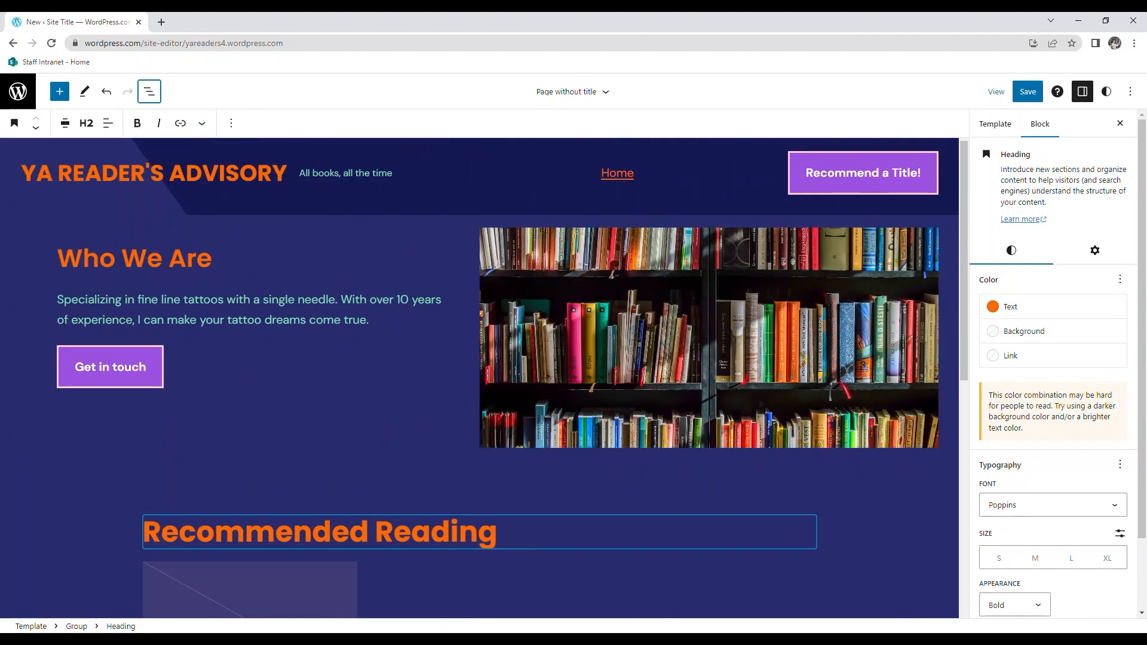
drag(962, 303, 951, 586)
click(711, 479)
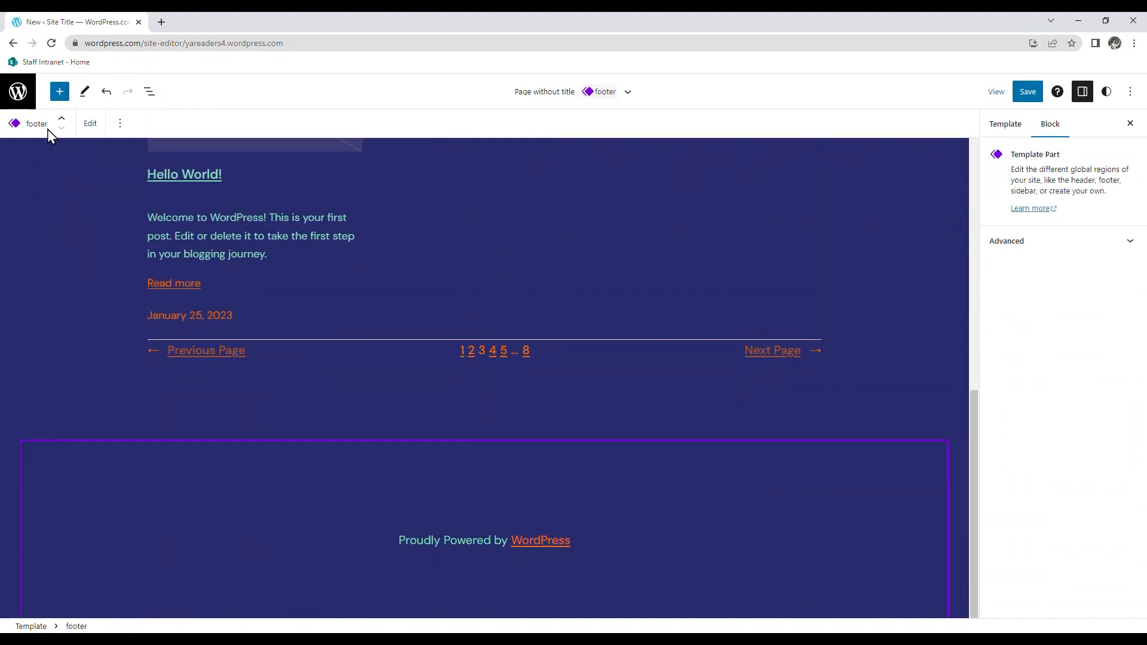
click(90, 124)
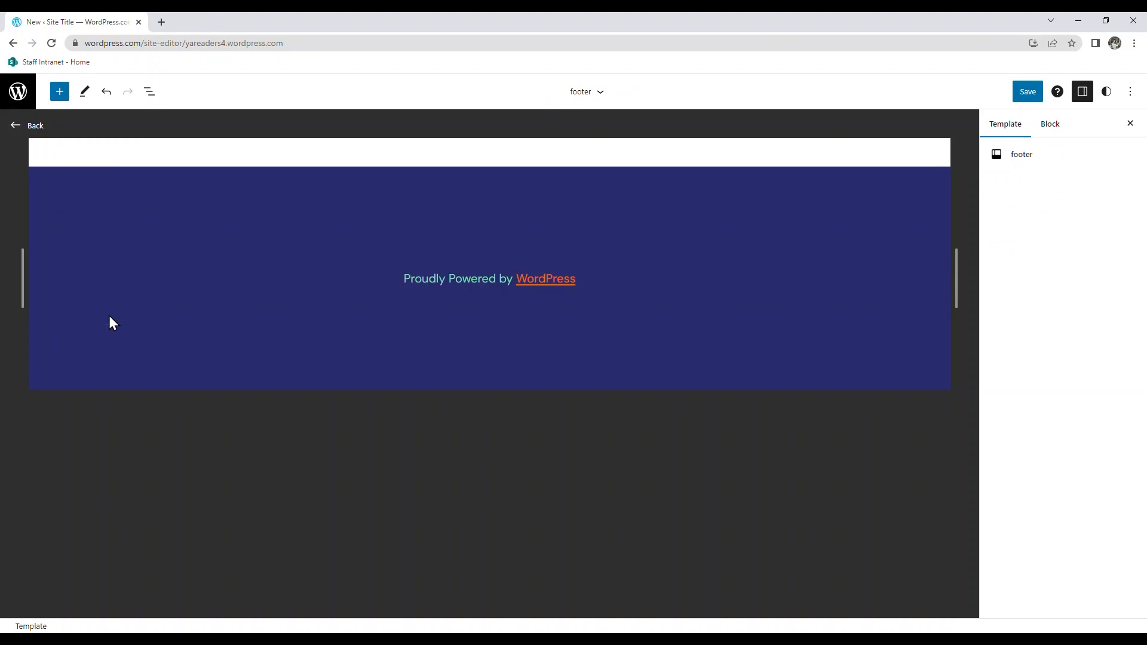
Step: Remove the Spacer block above the "Proudly Powered by WordPress" text in the footer and return to the page template
click(109, 195)
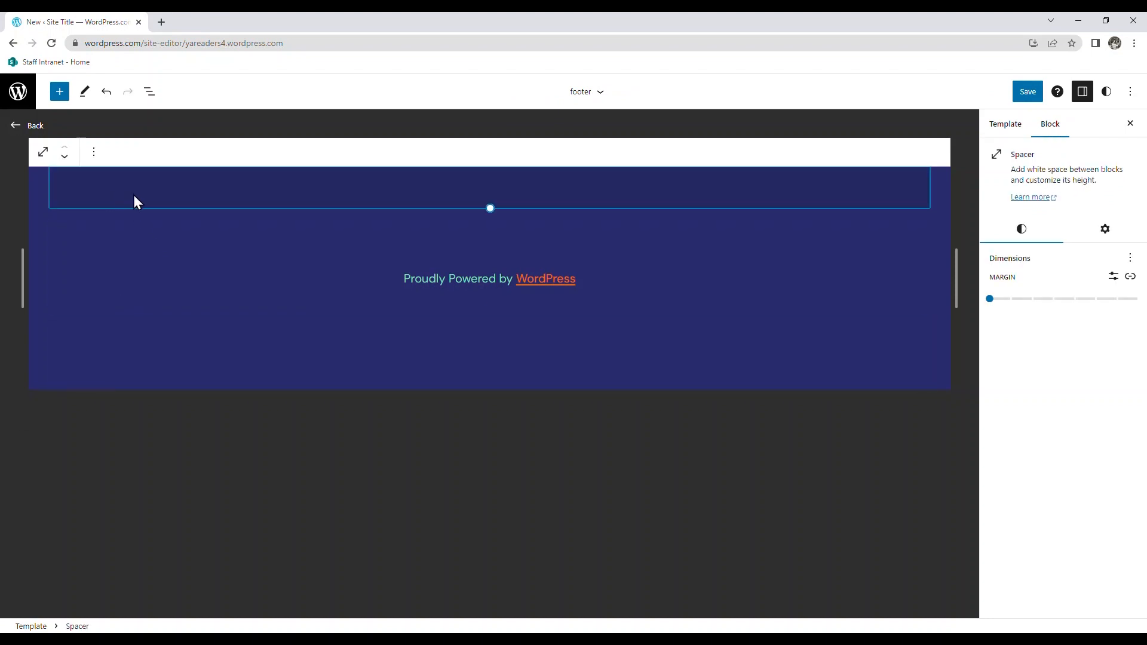
click(94, 152)
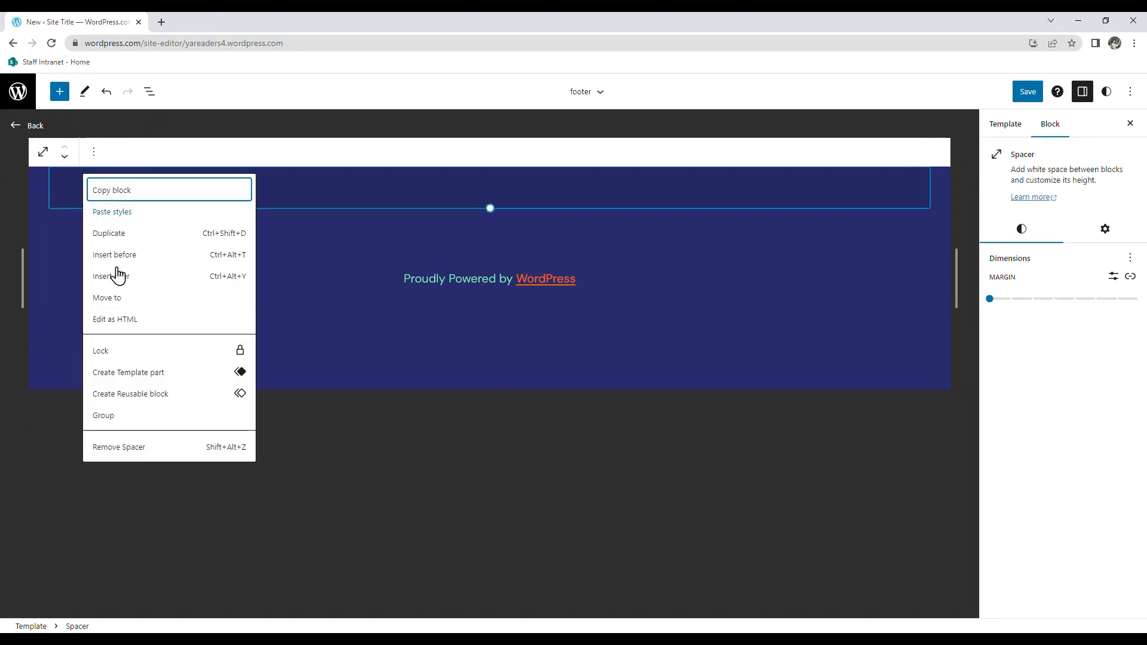
click(113, 447)
click(24, 130)
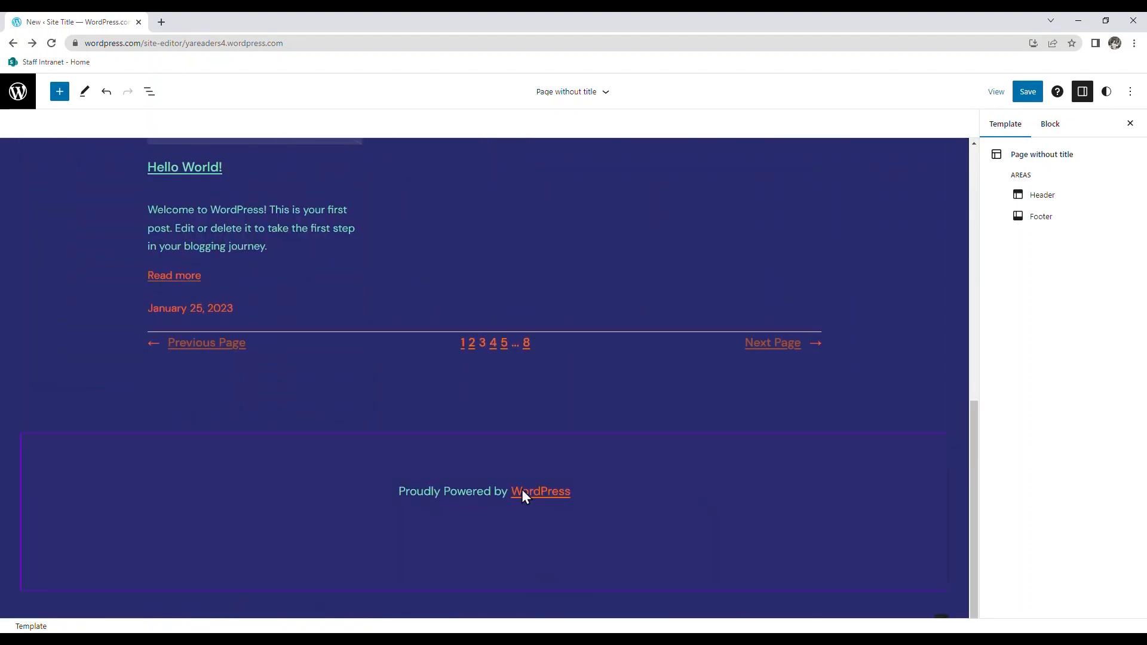
Step: Find the remaining Spacer block inside the footer using the list view and remove it
click(149, 92)
click(12, 219)
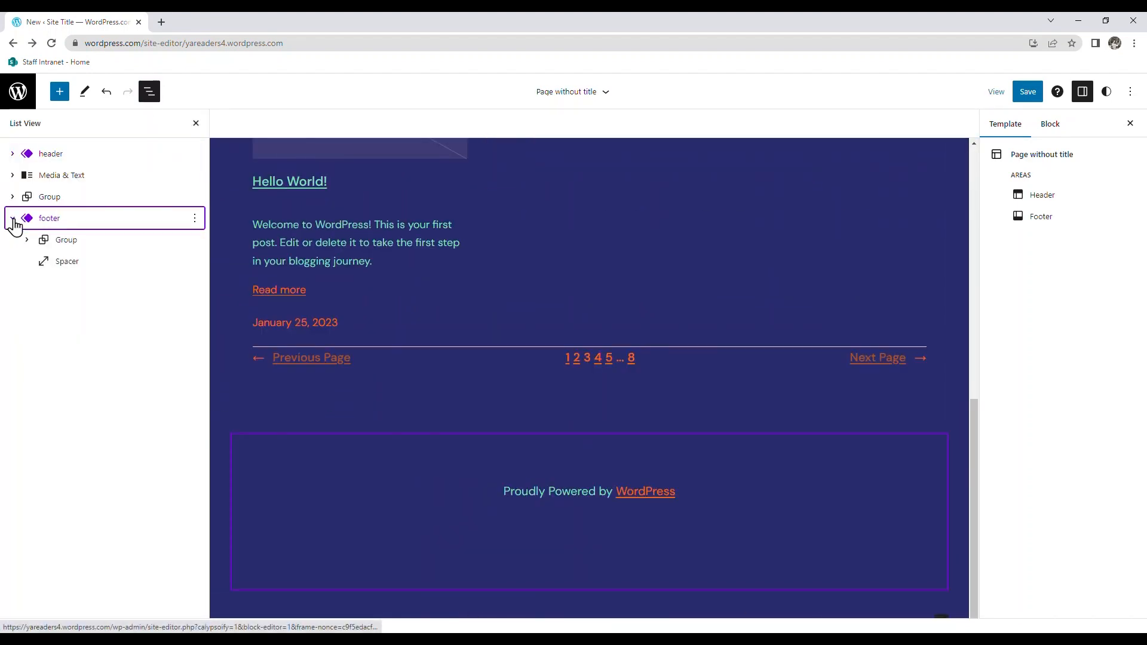
click(77, 263)
click(195, 261)
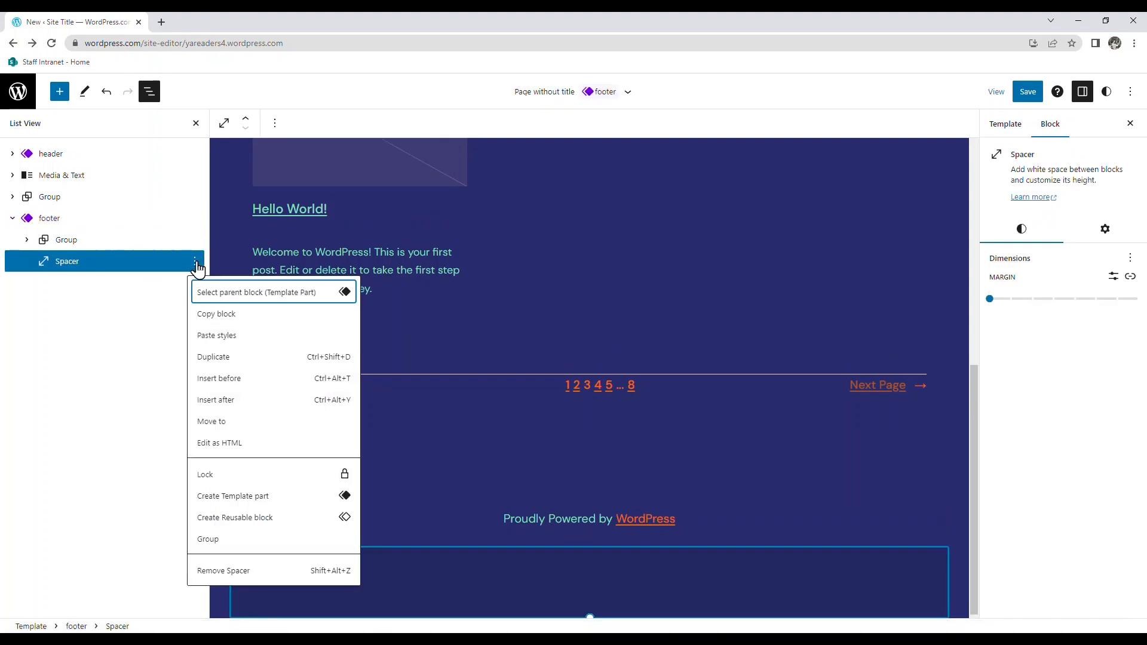
click(243, 571)
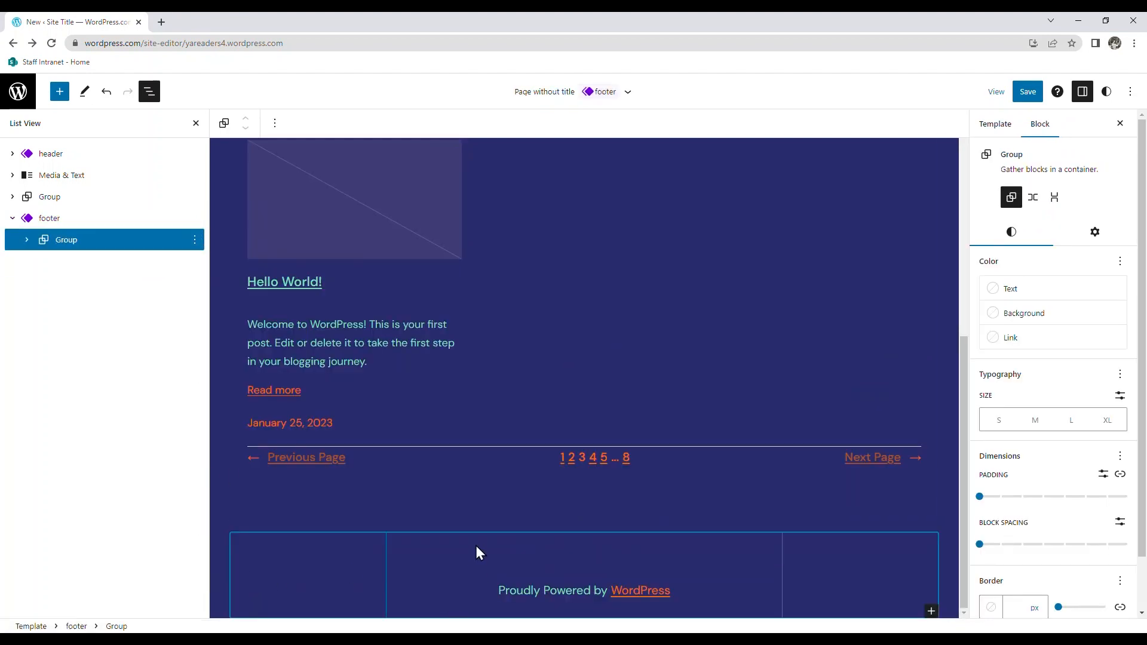
Step: Look over the page and save all changes to the site, template, template parts and navigation menu
scroll(505, 463, up, 2)
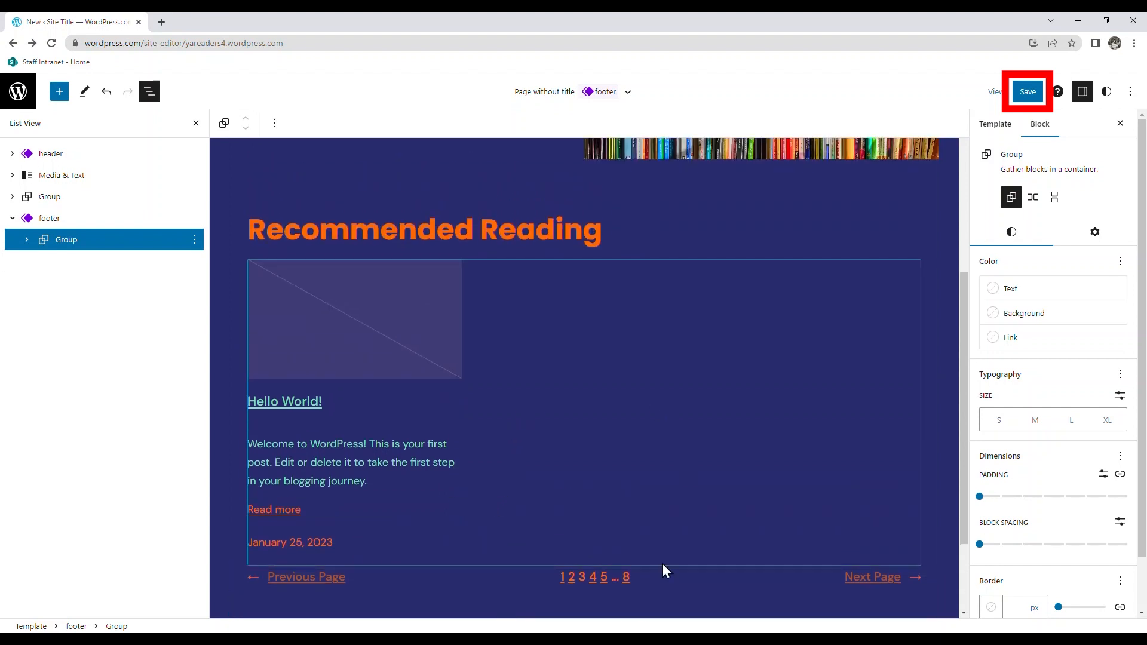
click(713, 558)
scroll(722, 516, down, 2)
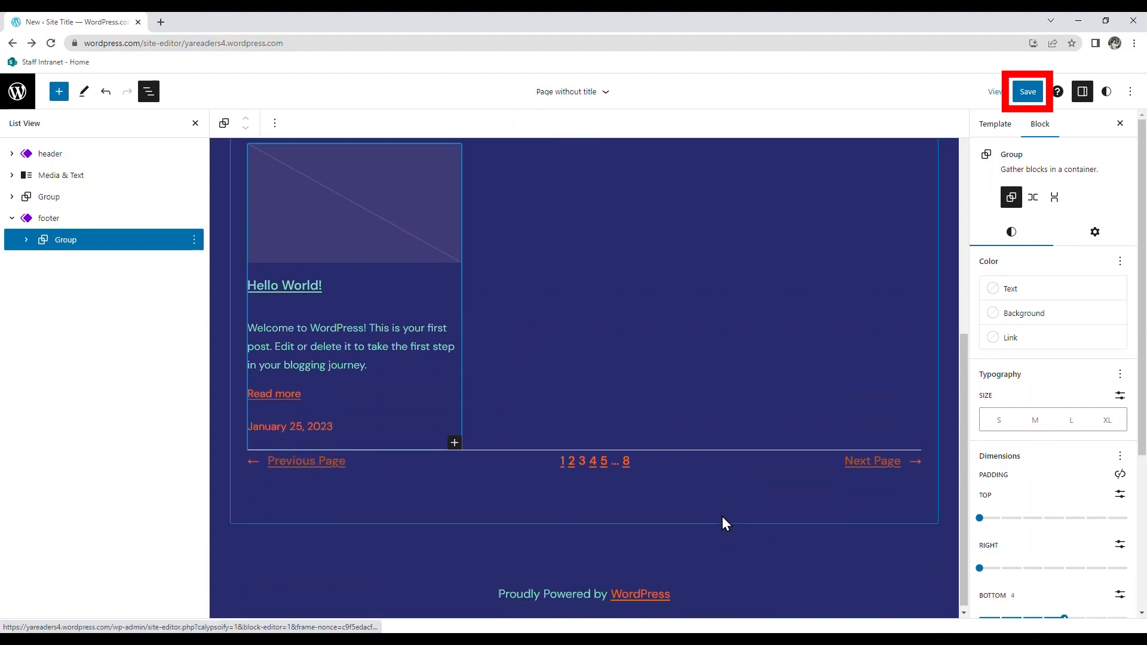
scroll(722, 516, up, 1)
scroll(714, 497, up, 6)
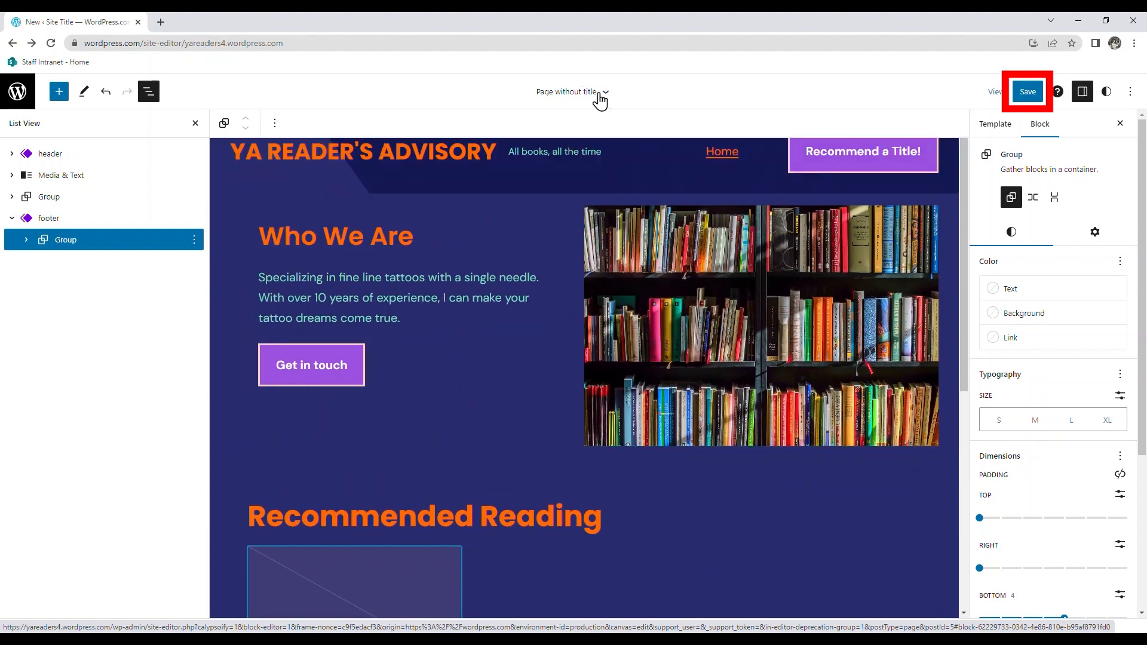
click(1029, 96)
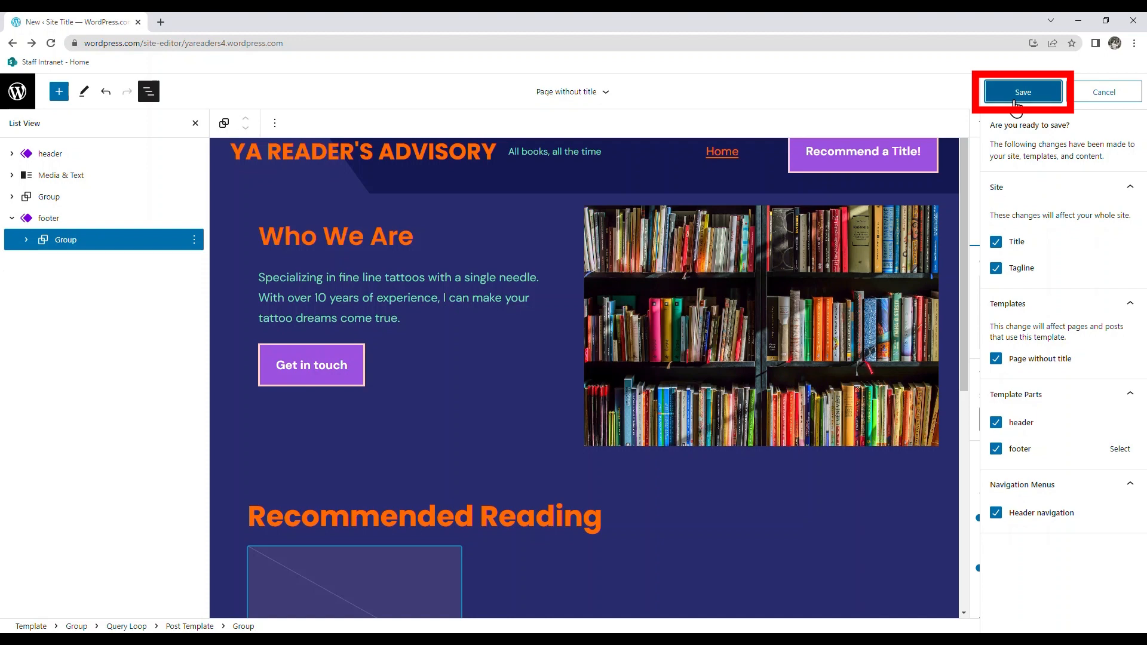
click(1016, 101)
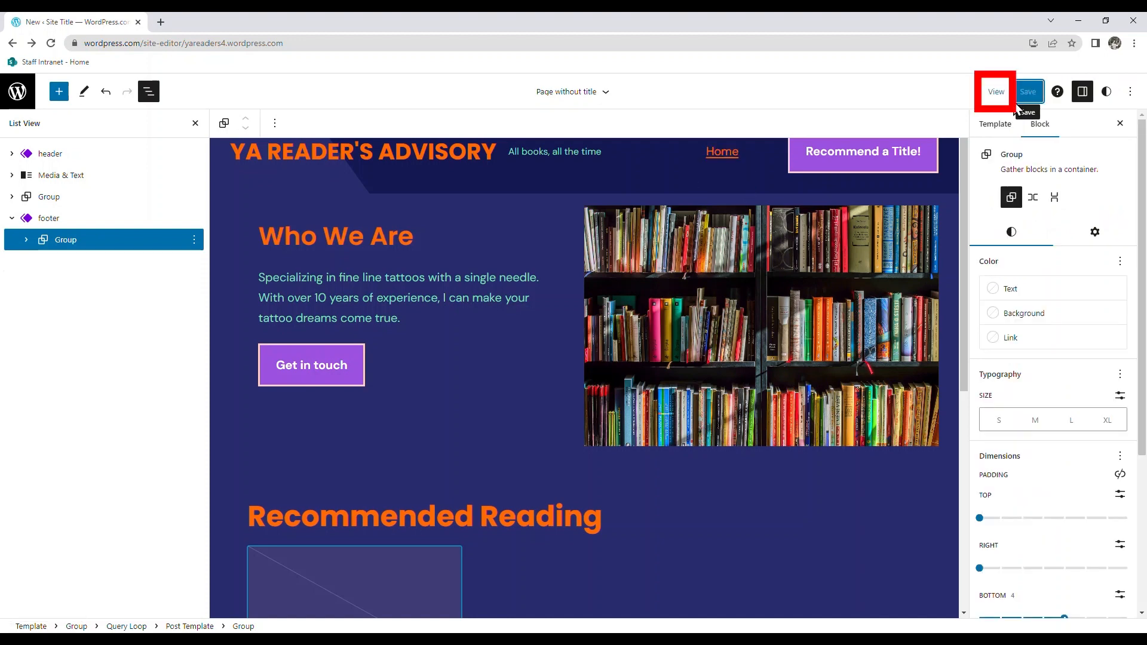
Step: Open the live site and look over the homepage from the header down to the footer
click(996, 91)
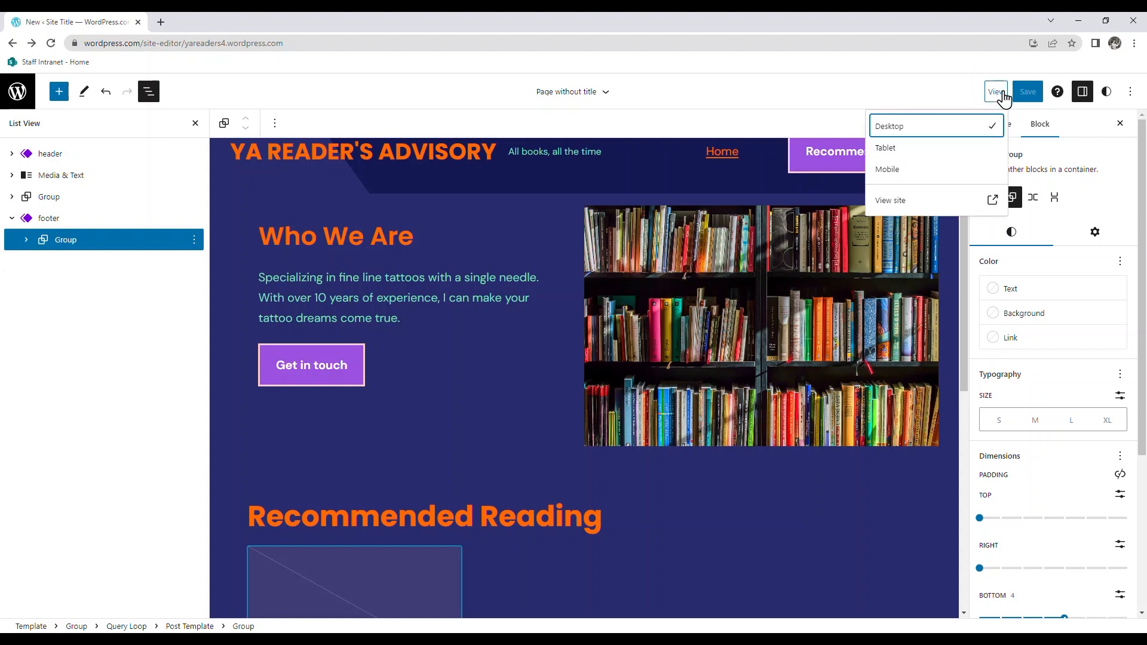
click(884, 206)
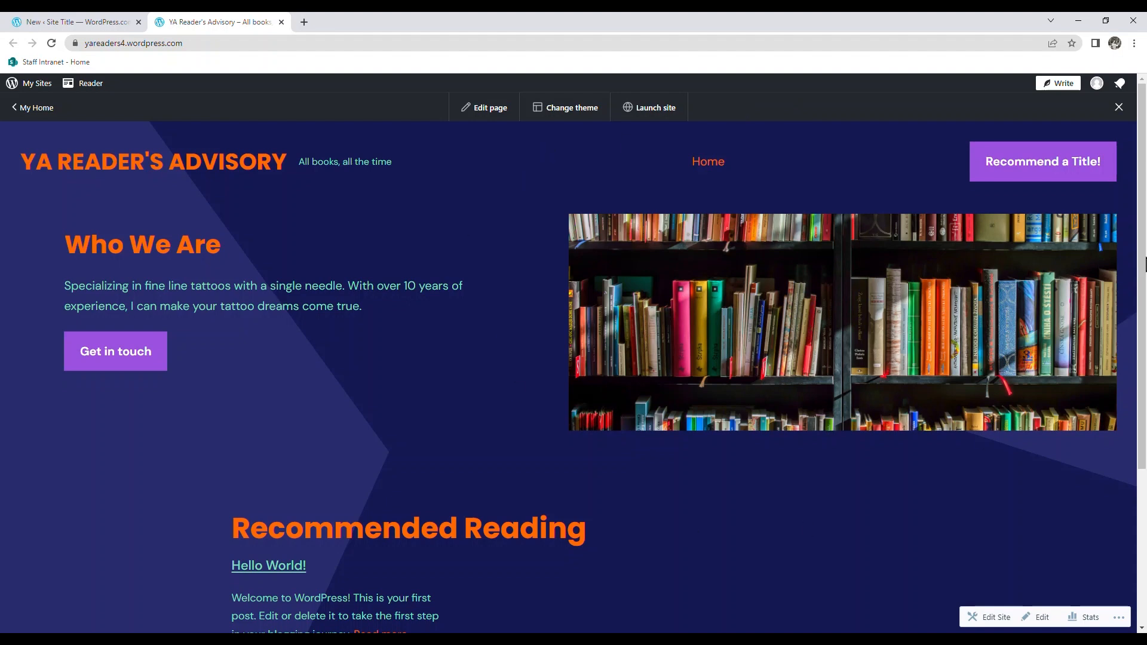
drag(1143, 264, 1131, 469)
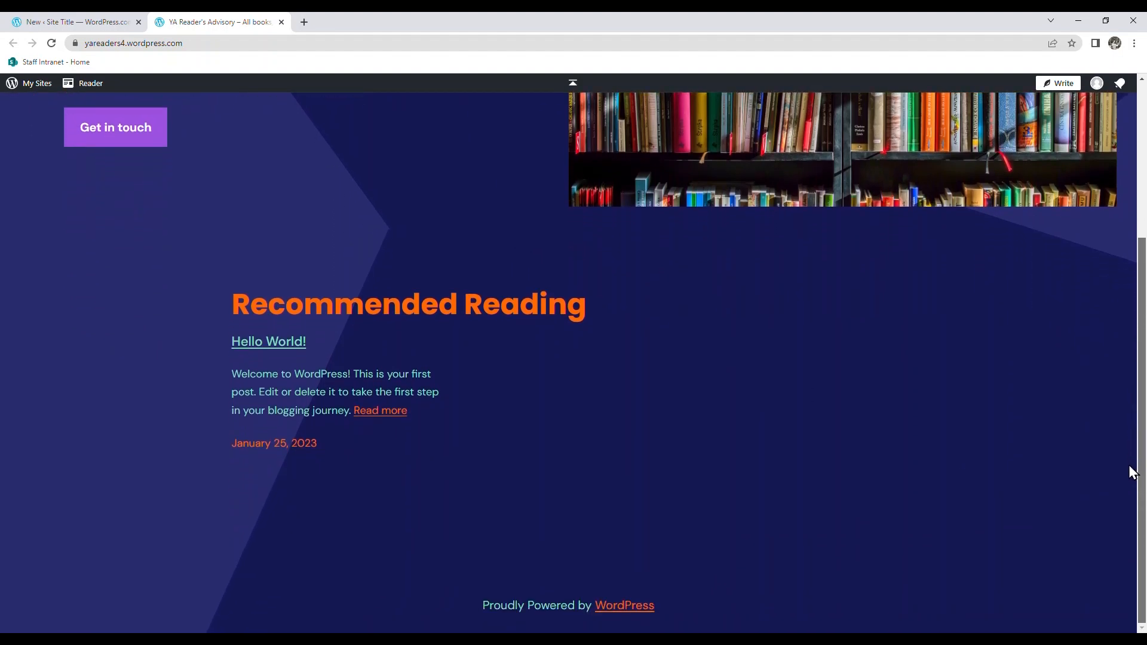
scroll(1127, 433, up, 4)
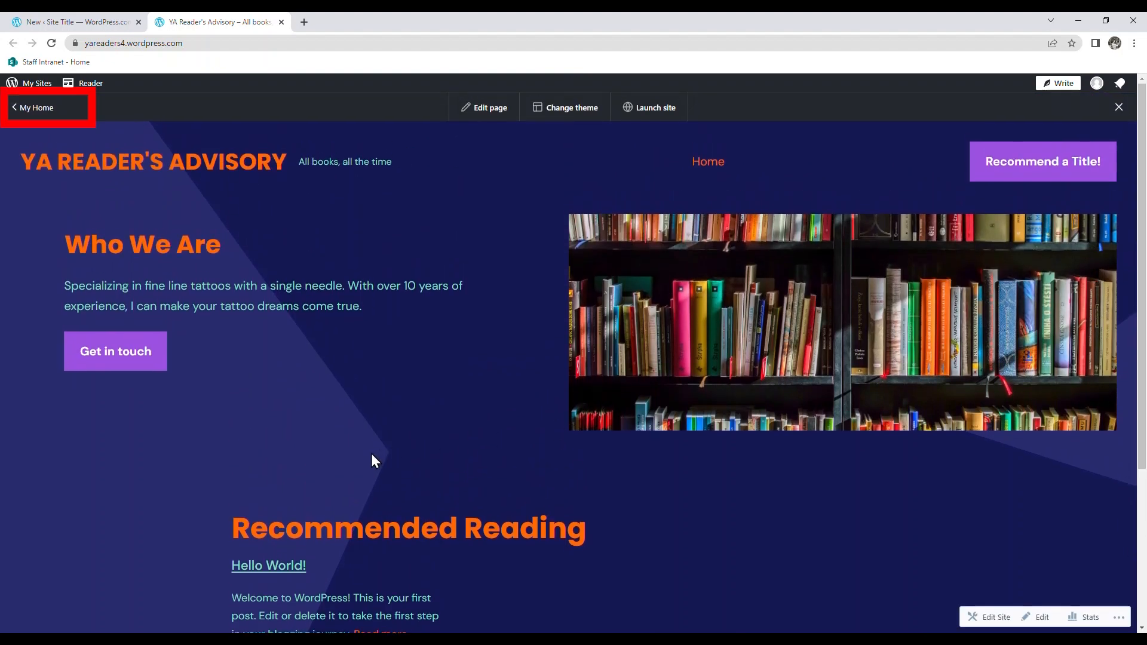
Step: Return to the site's My Home dashboard and open the list of pages
click(31, 113)
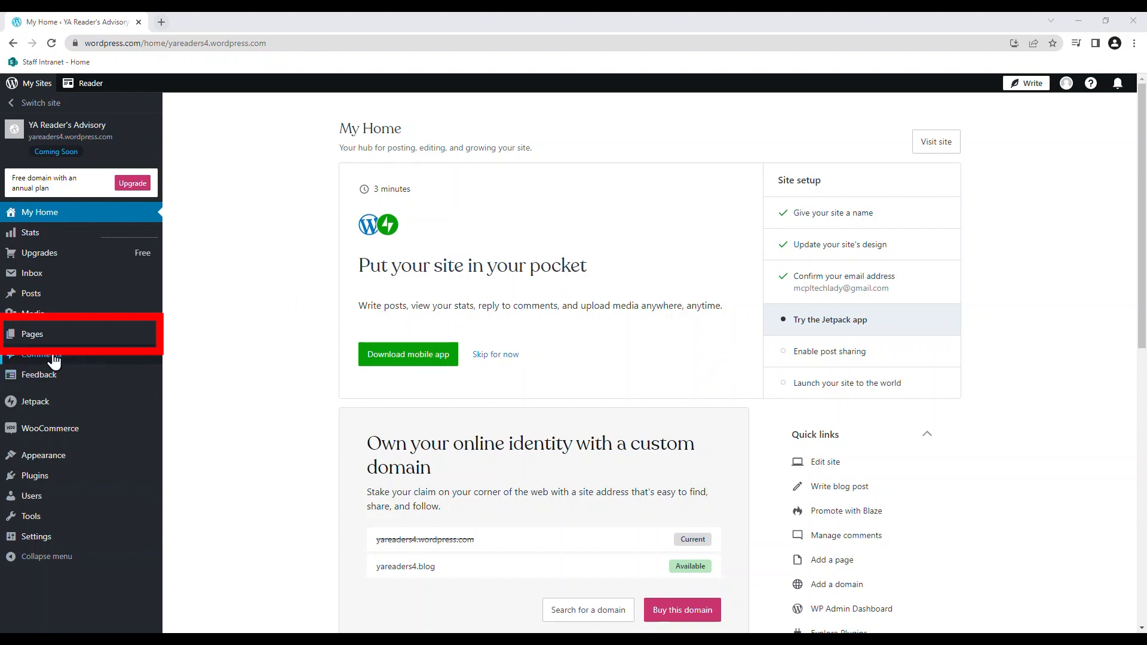
mouse_move(34, 345)
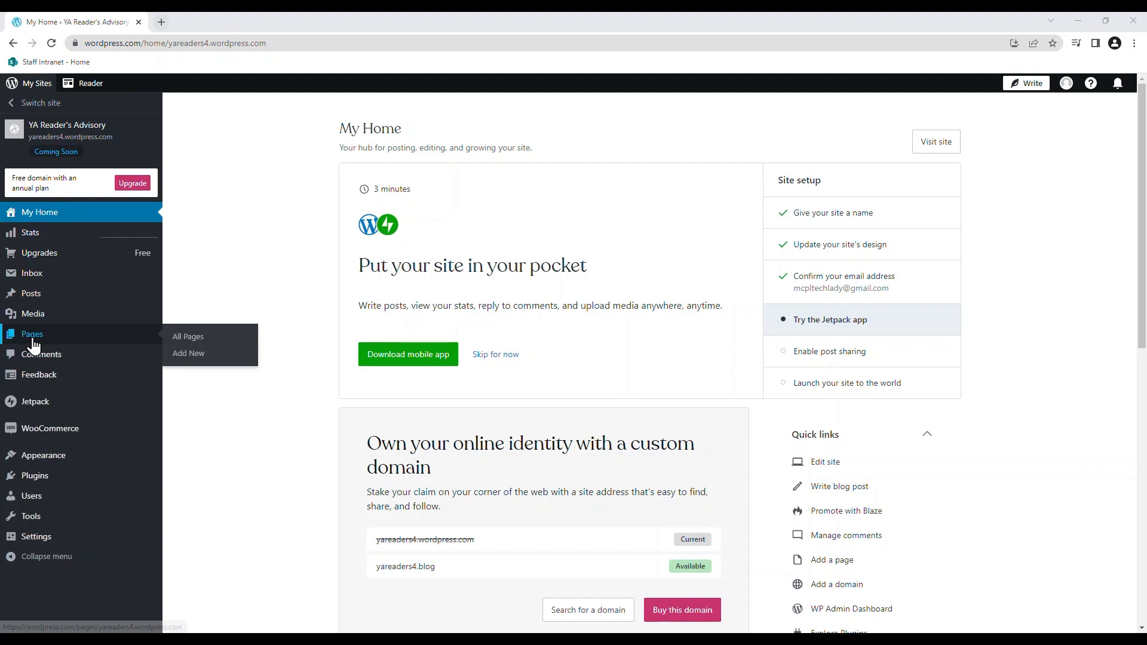
click(65, 343)
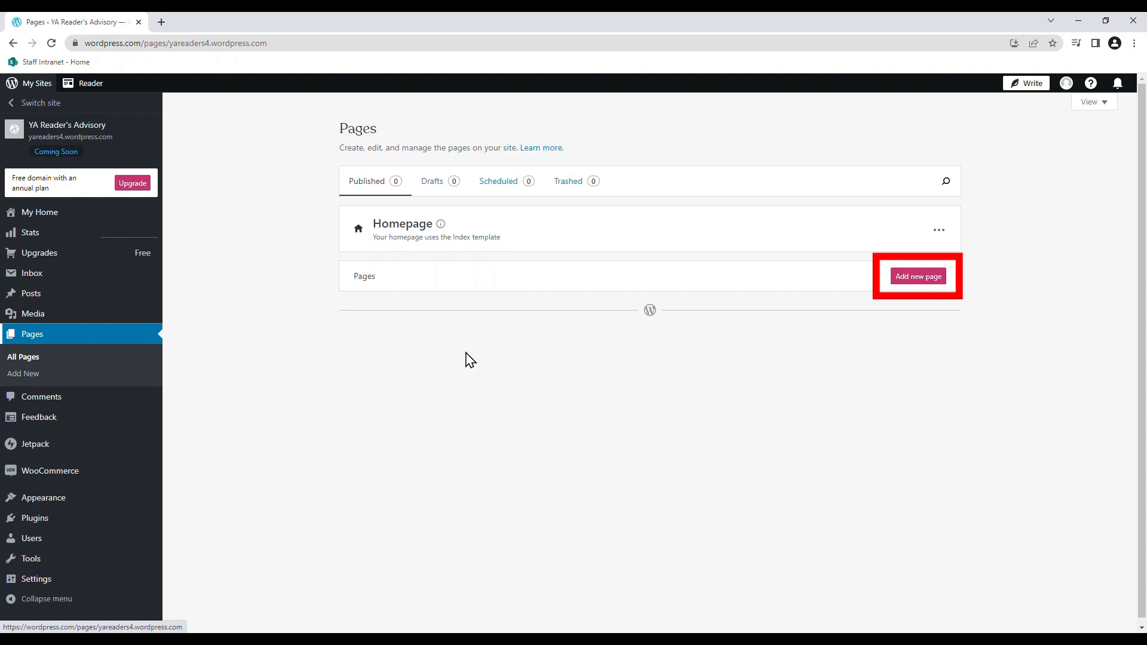
Step: Add a new page using the "Contact form with hours" layout from the Contact category
click(916, 282)
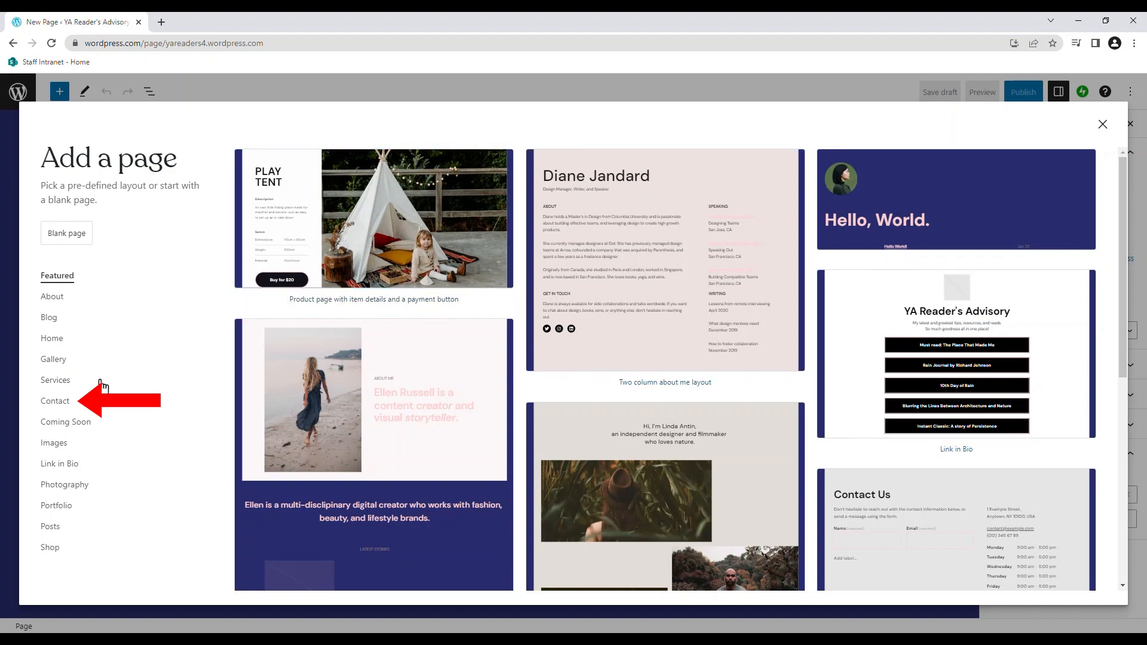
click(49, 409)
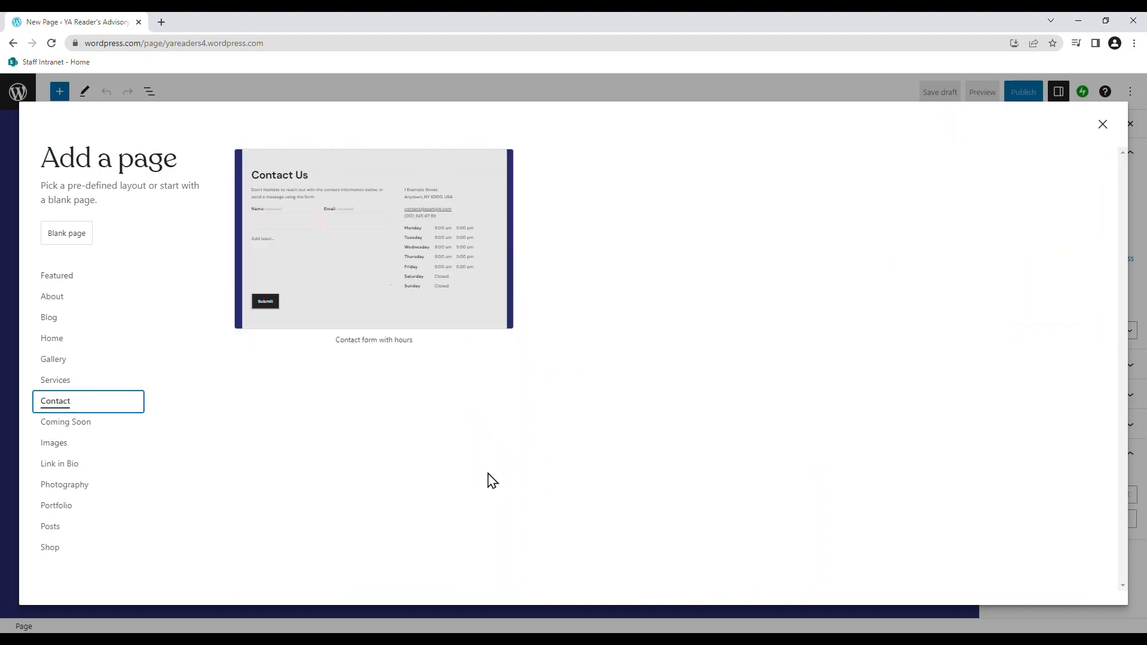
click(369, 252)
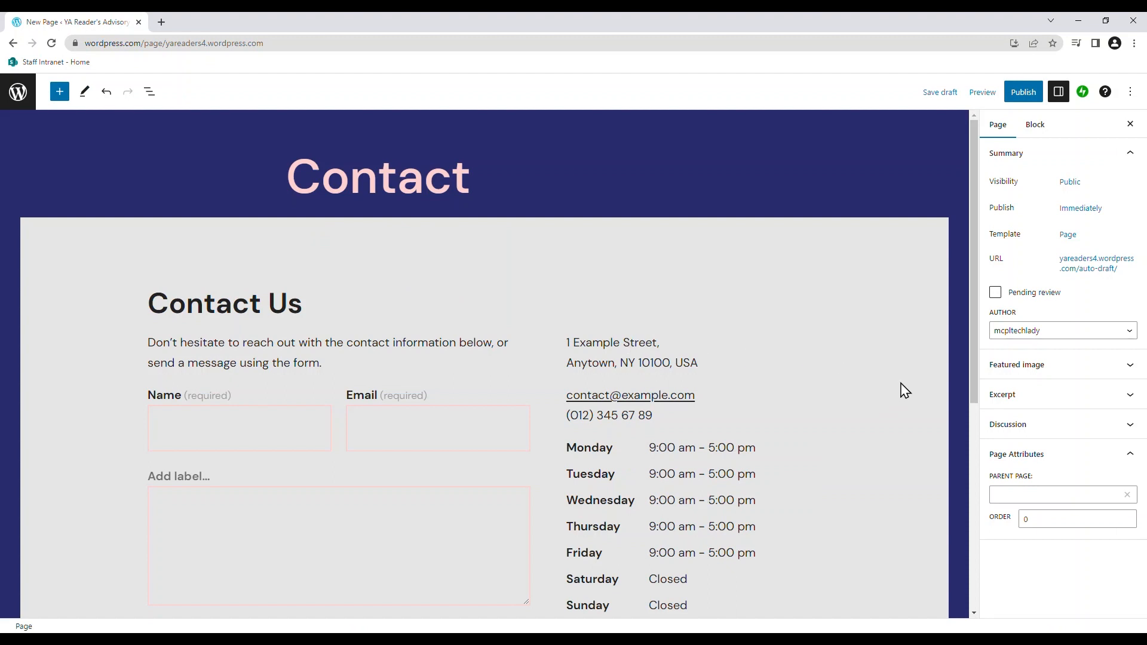
Step: Set the text color of the "Contact Us" heading's Columns block to Luminous vivid orange
click(661, 302)
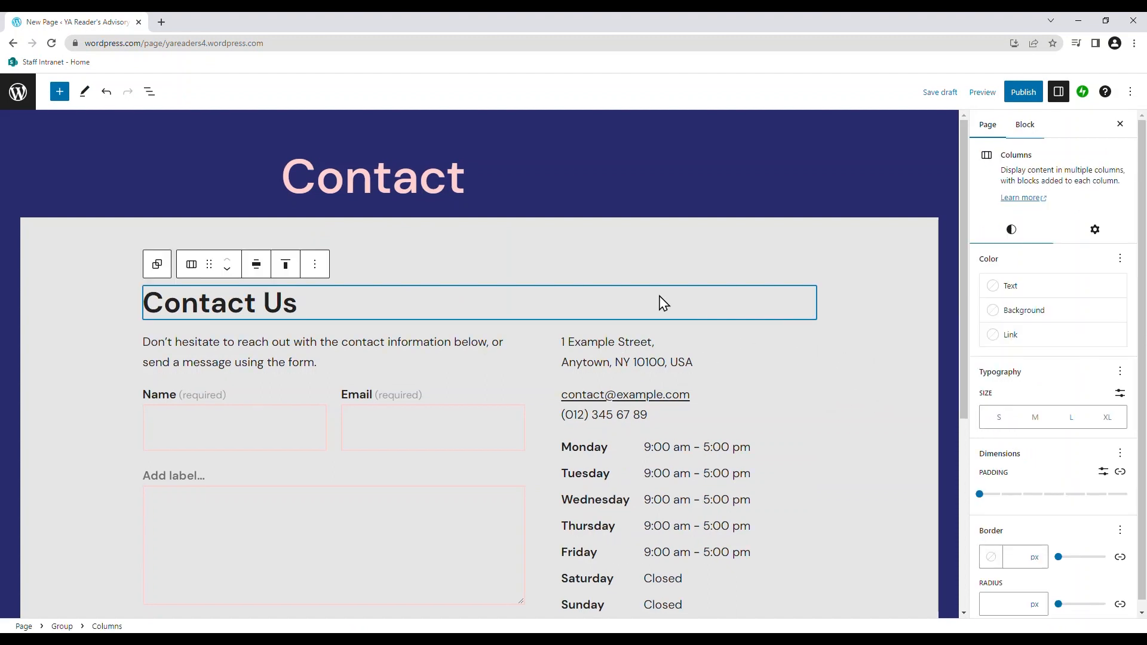
click(1035, 292)
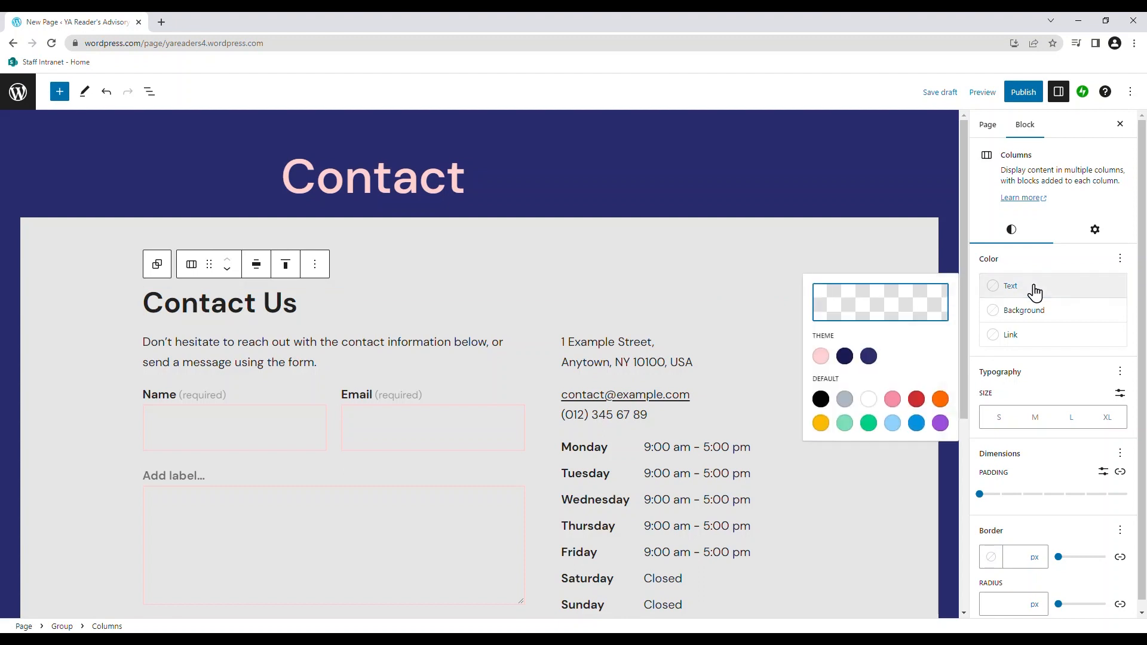
click(941, 405)
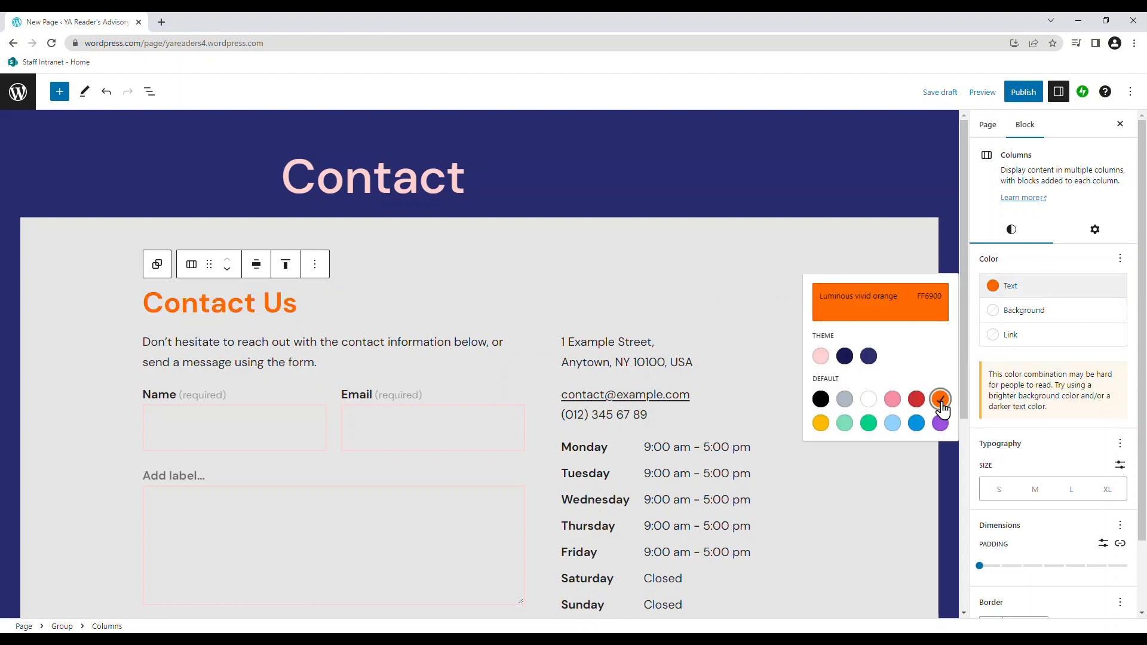
click(1038, 336)
Step: Change the background color of the Group block around the contact content to Light green cyan
click(733, 289)
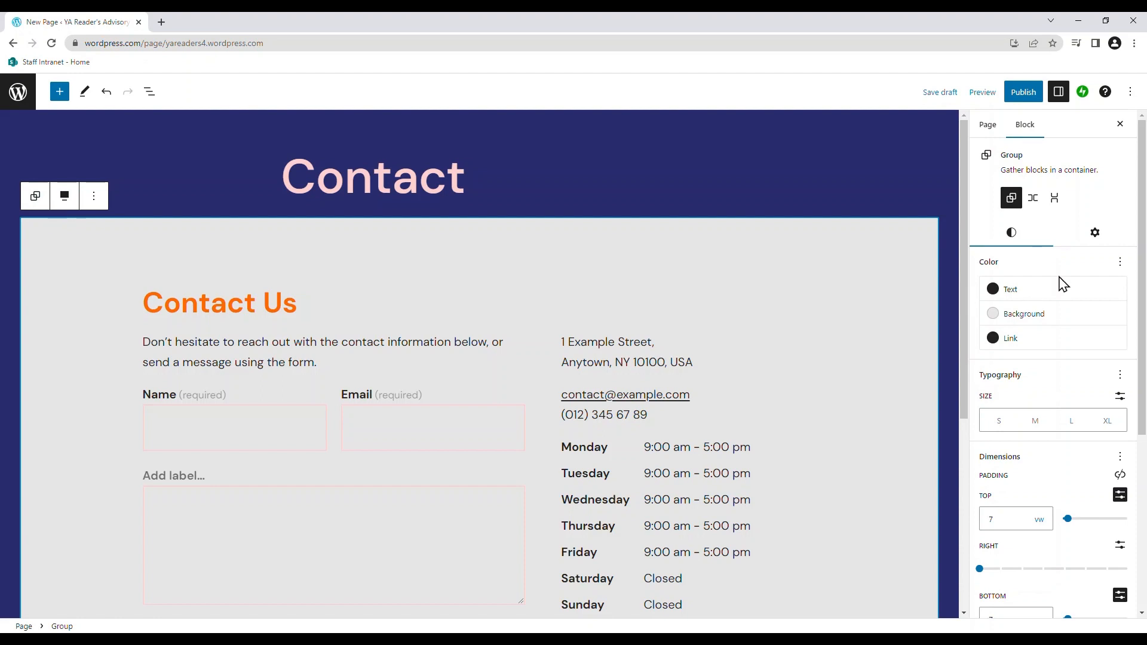
click(1036, 316)
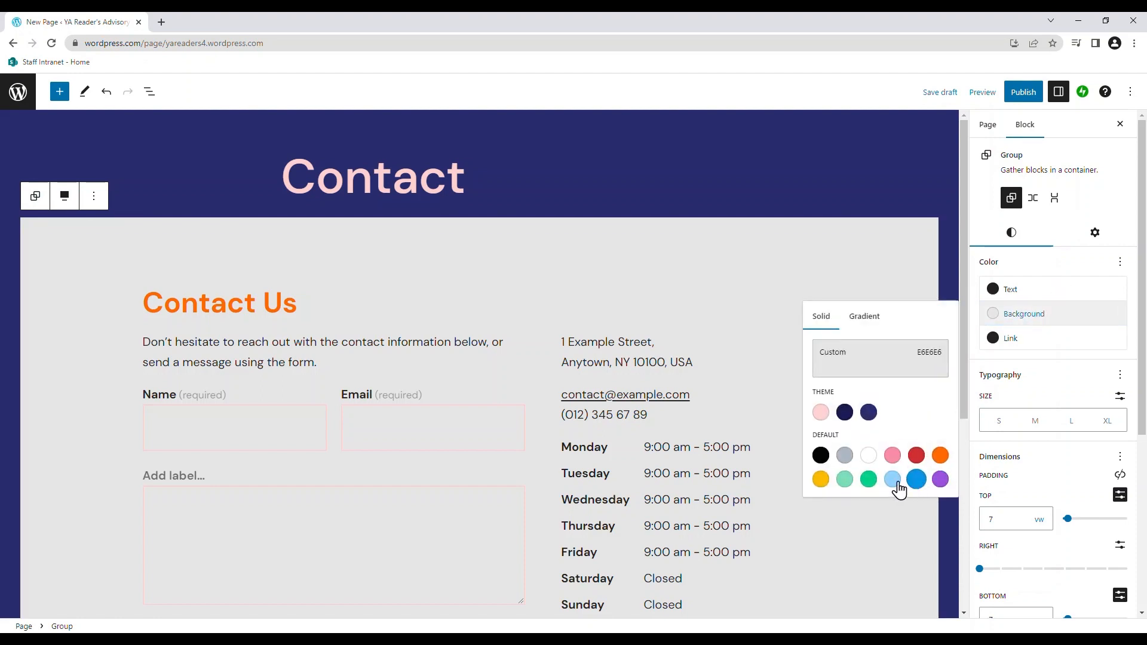
click(868, 479)
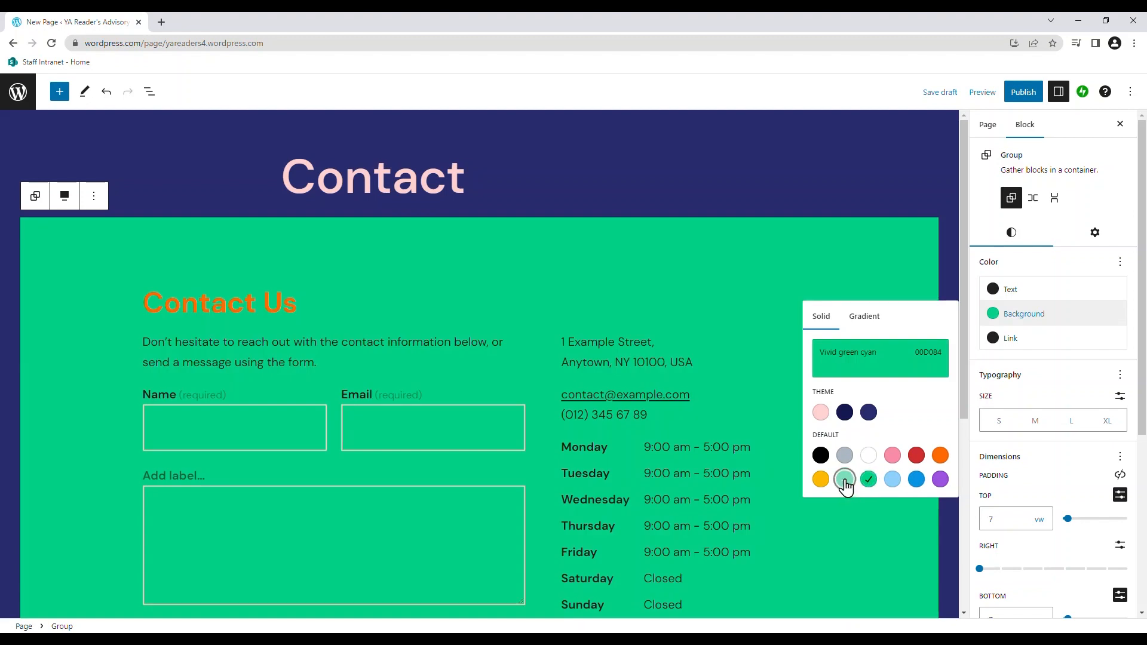
click(844, 482)
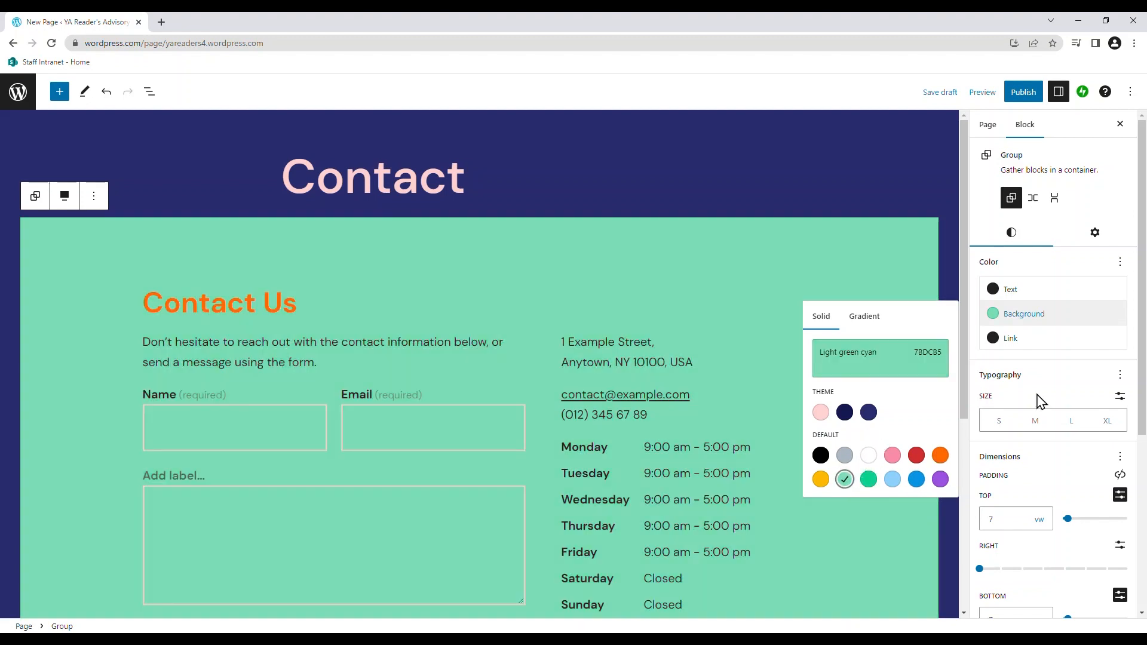
Step: Set the contact Group block's text color to White and its link color to purple
click(1019, 292)
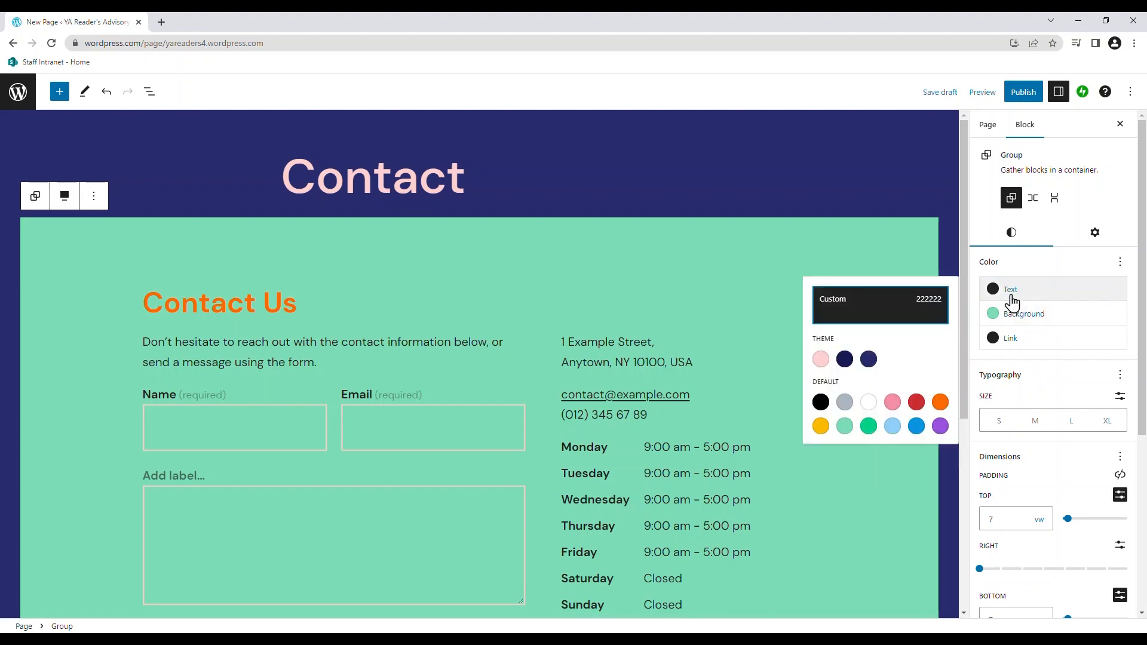
click(868, 402)
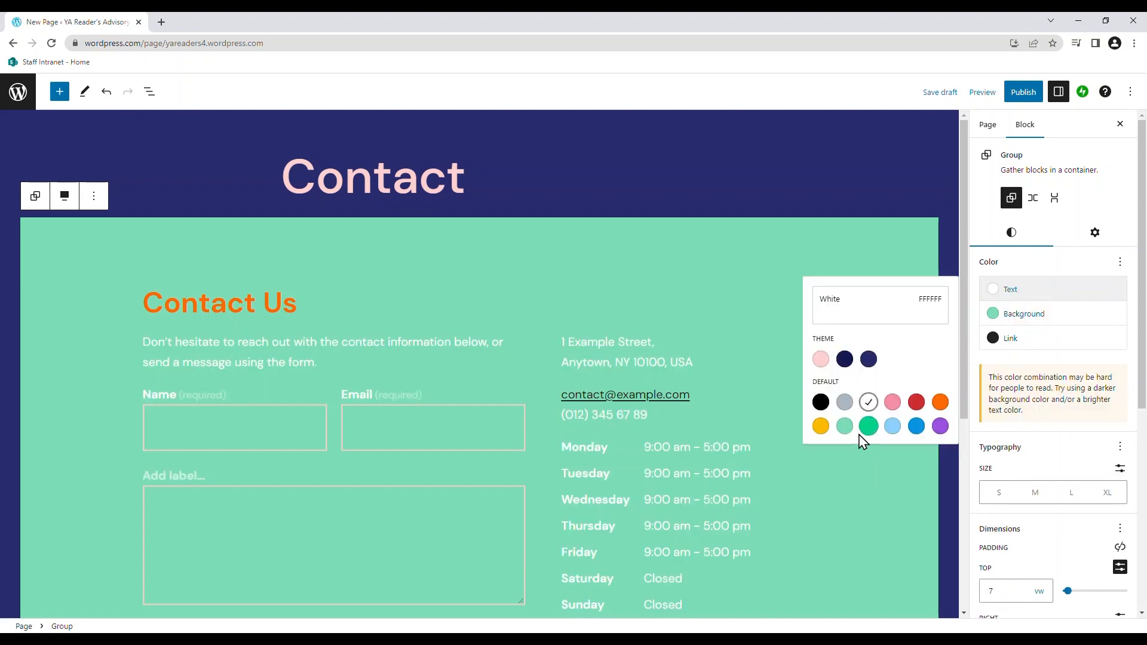
click(1009, 339)
click(940, 474)
click(913, 552)
Step: Set the border color of the form's Email and Name fields to Luminous vivid orange
click(492, 423)
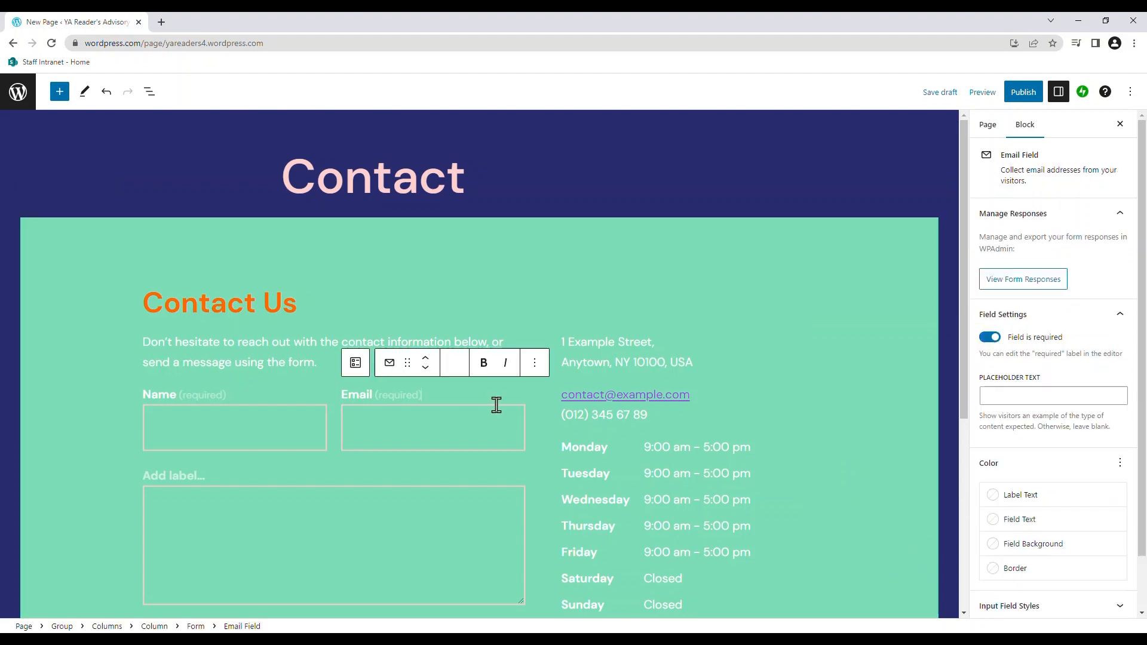
click(1018, 568)
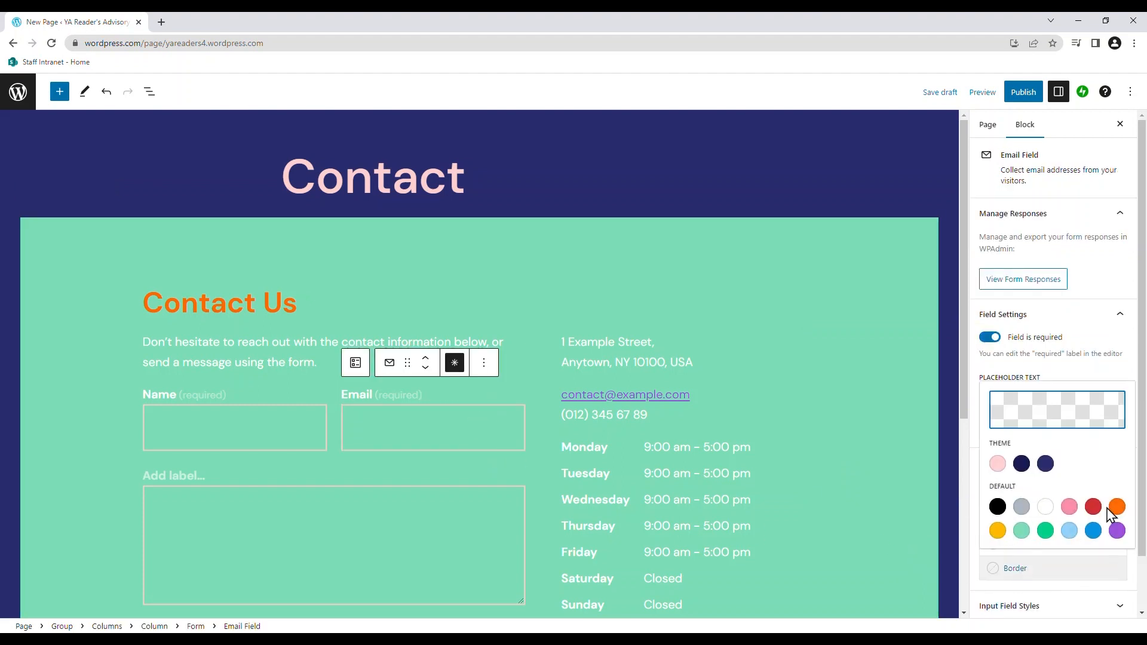
click(1112, 515)
click(318, 451)
click(1018, 557)
click(1117, 507)
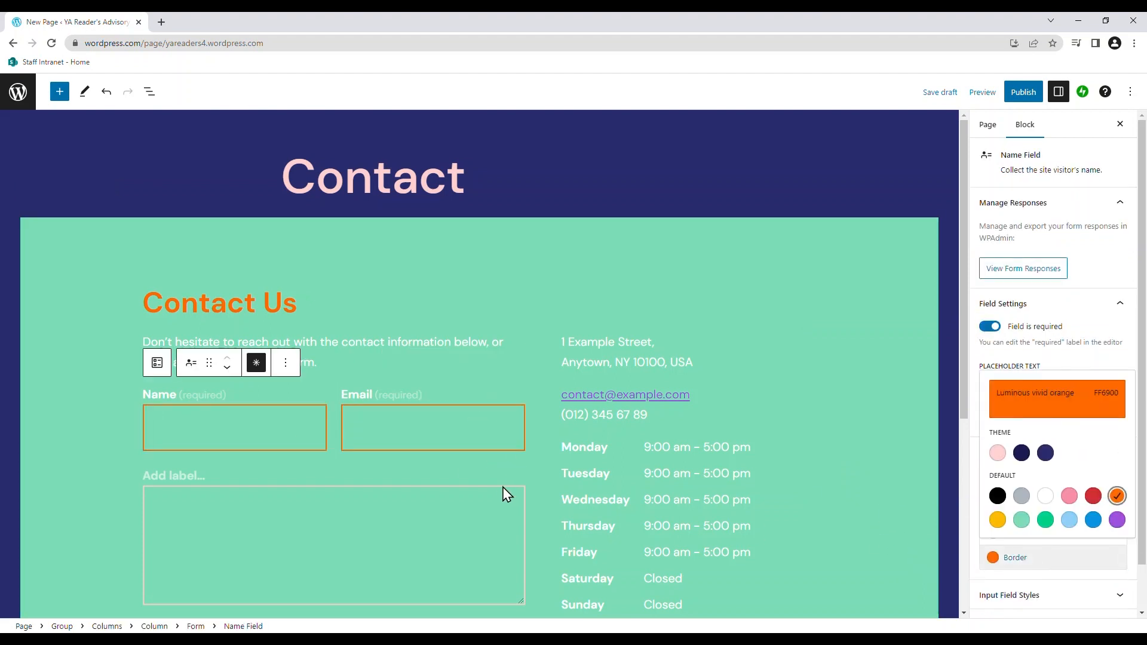
Step: Give the form's large message field the same Luminous vivid orange border color
click(505, 494)
click(1018, 568)
click(1117, 506)
click(876, 547)
Step: Set the text color of the contact Form block to White
scroll(217, 491, down, 3)
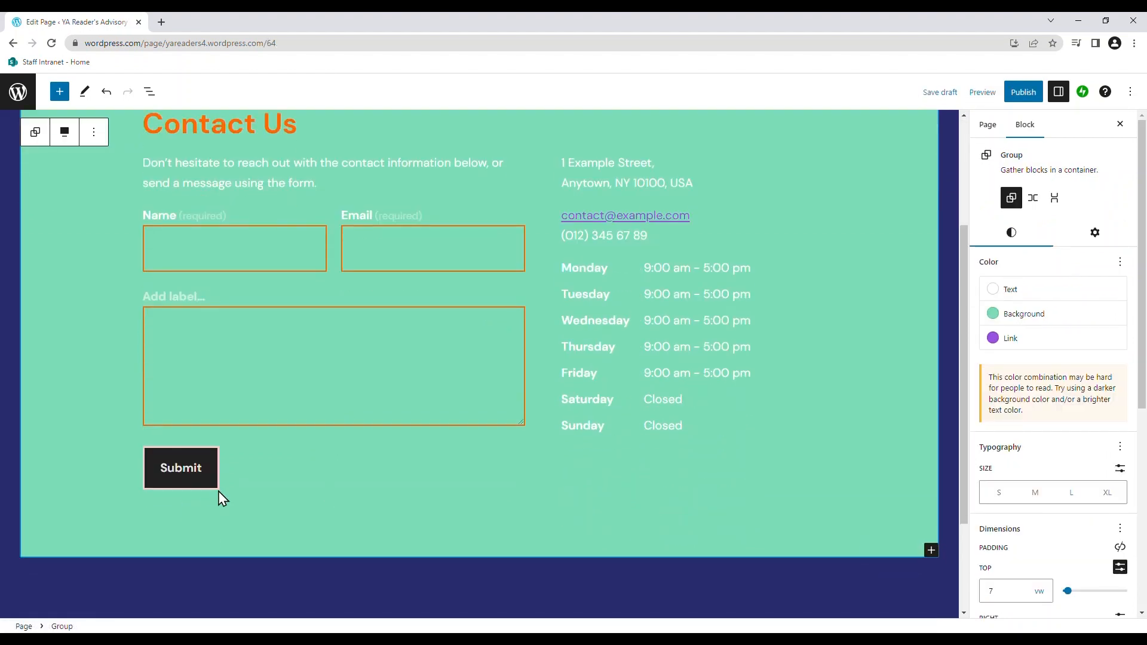
click(217, 492)
click(179, 440)
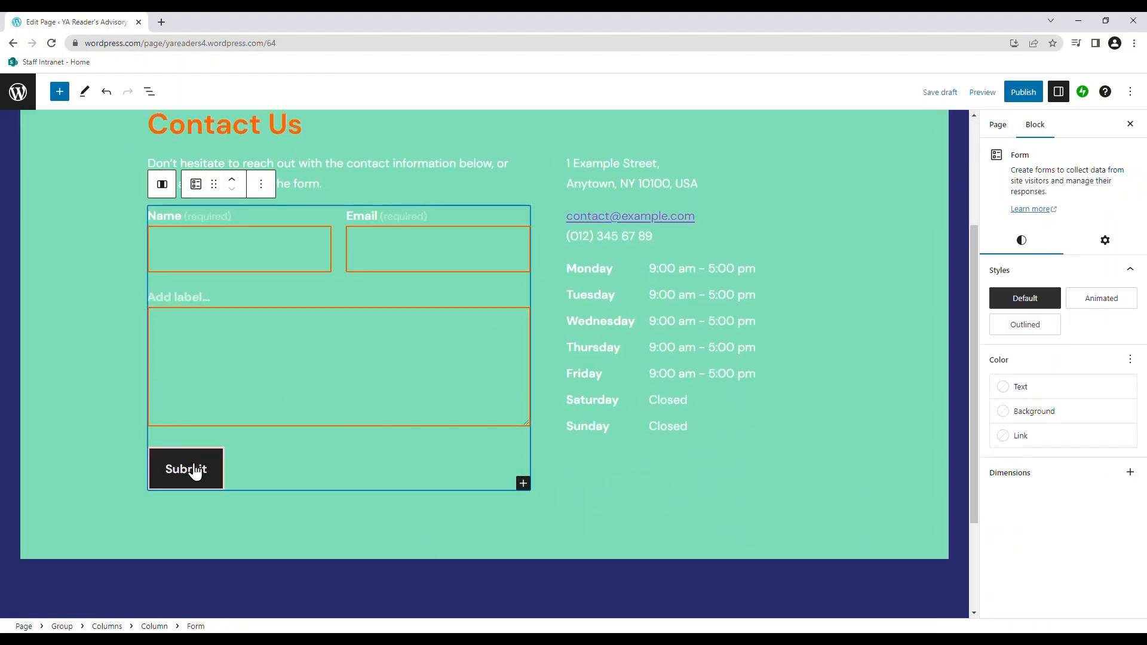
click(1042, 392)
click(881, 501)
Step: Try a White background on the contact form and undo it
click(1034, 411)
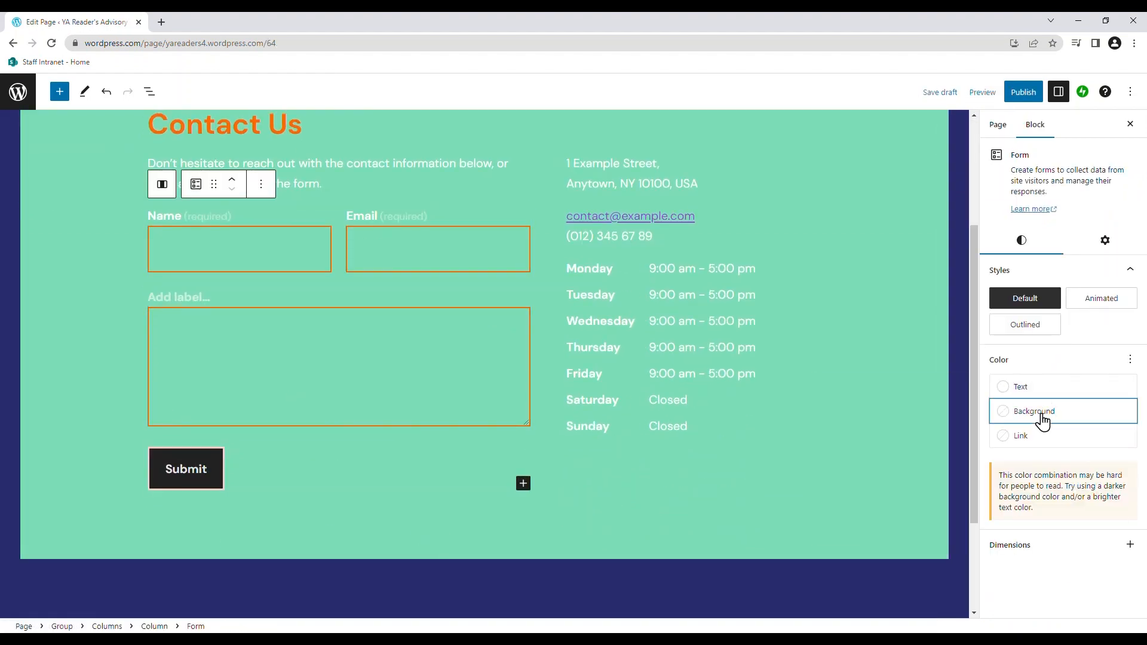
click(879, 555)
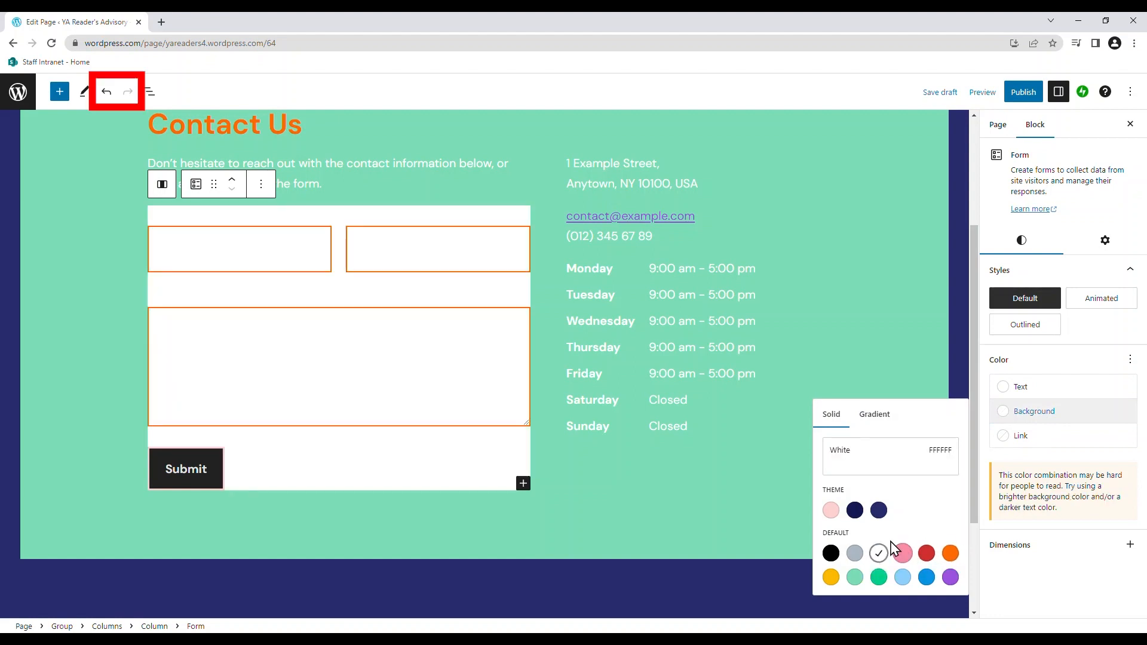
click(789, 513)
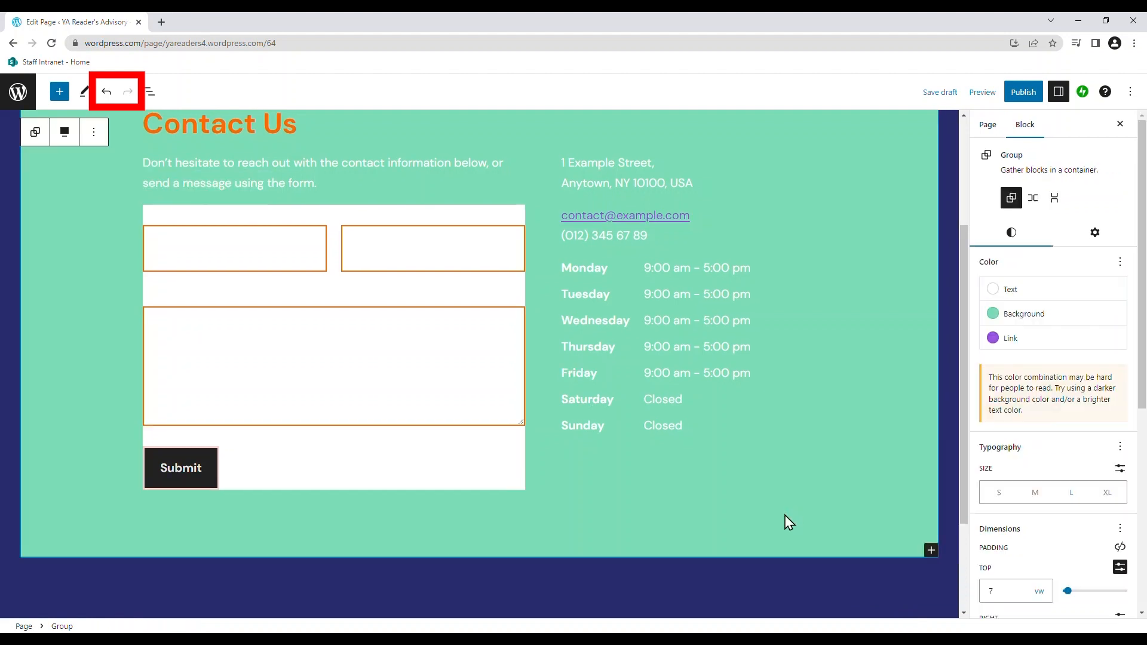
click(106, 95)
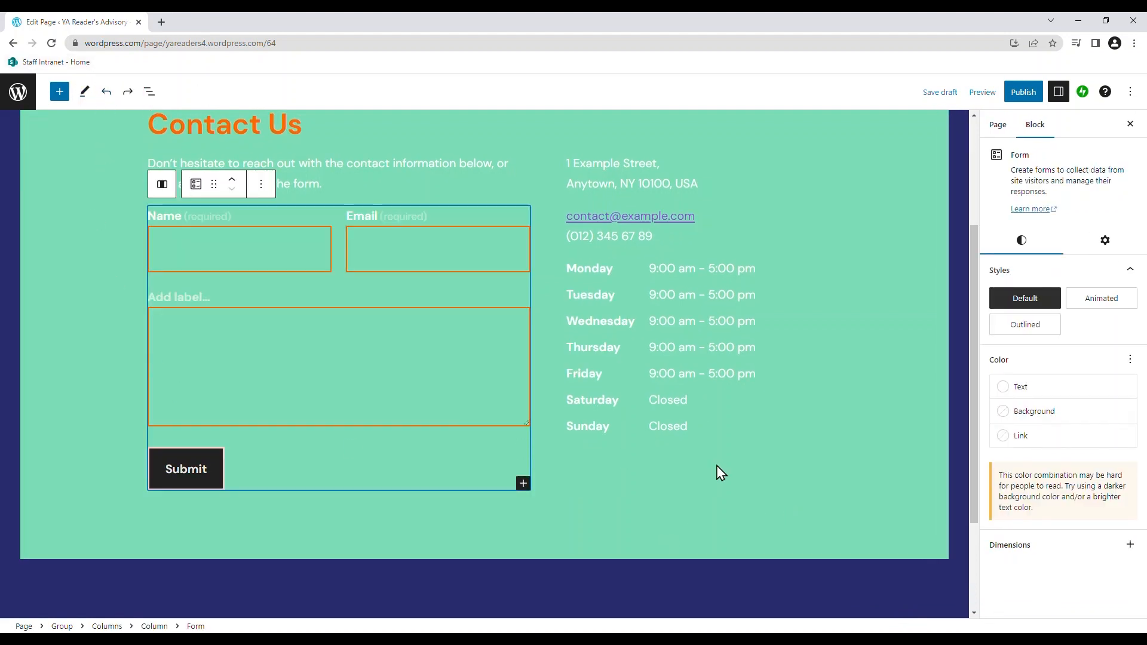
Step: Set the contact form's link color to purple and deselect the form
click(1040, 436)
click(952, 579)
click(401, 528)
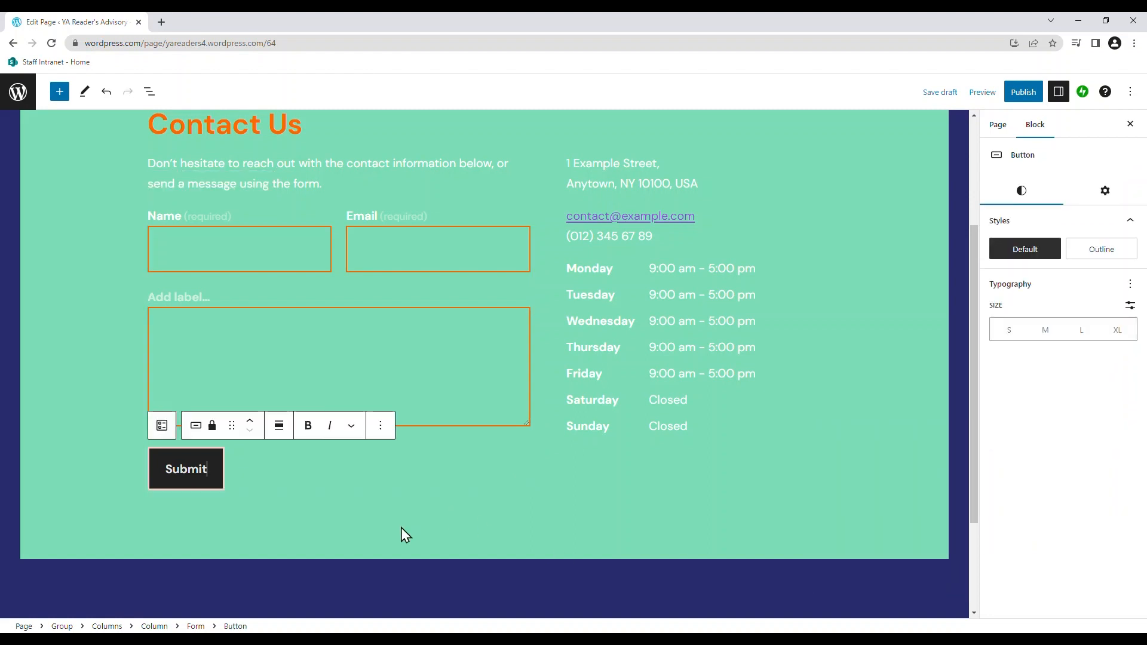
Step: Unlock the form's Submit button by turning off Prevent removal and applying the lock settings
click(196, 432)
click(212, 426)
click(489, 386)
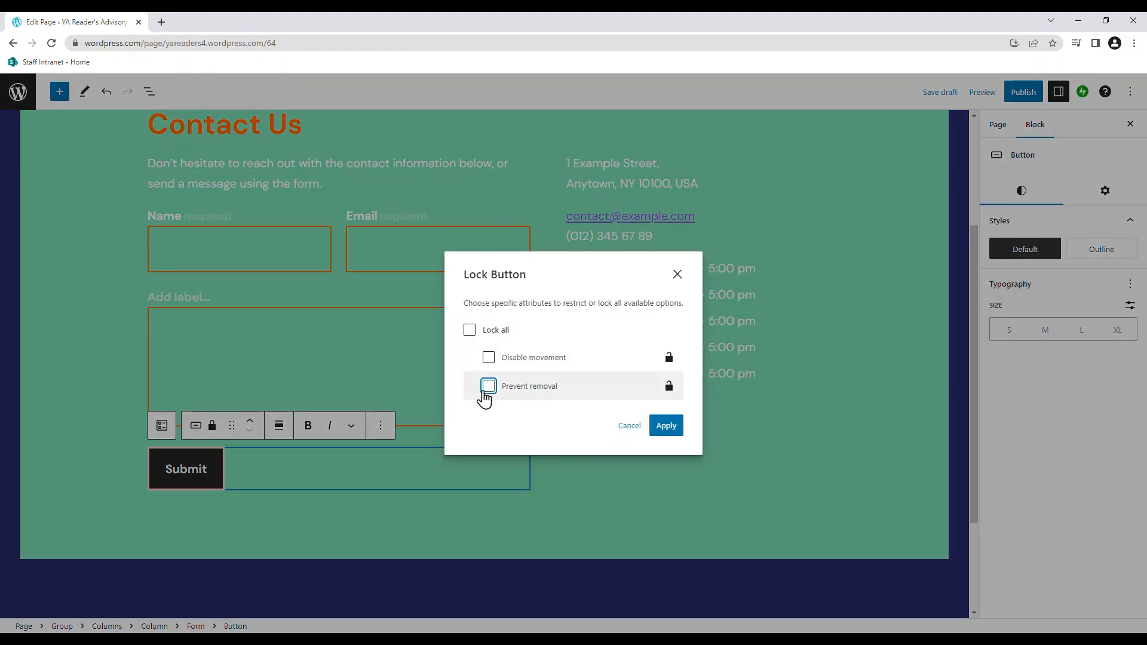
click(666, 426)
Step: Try the Outline style on the Submit button and return it to Fill
click(195, 425)
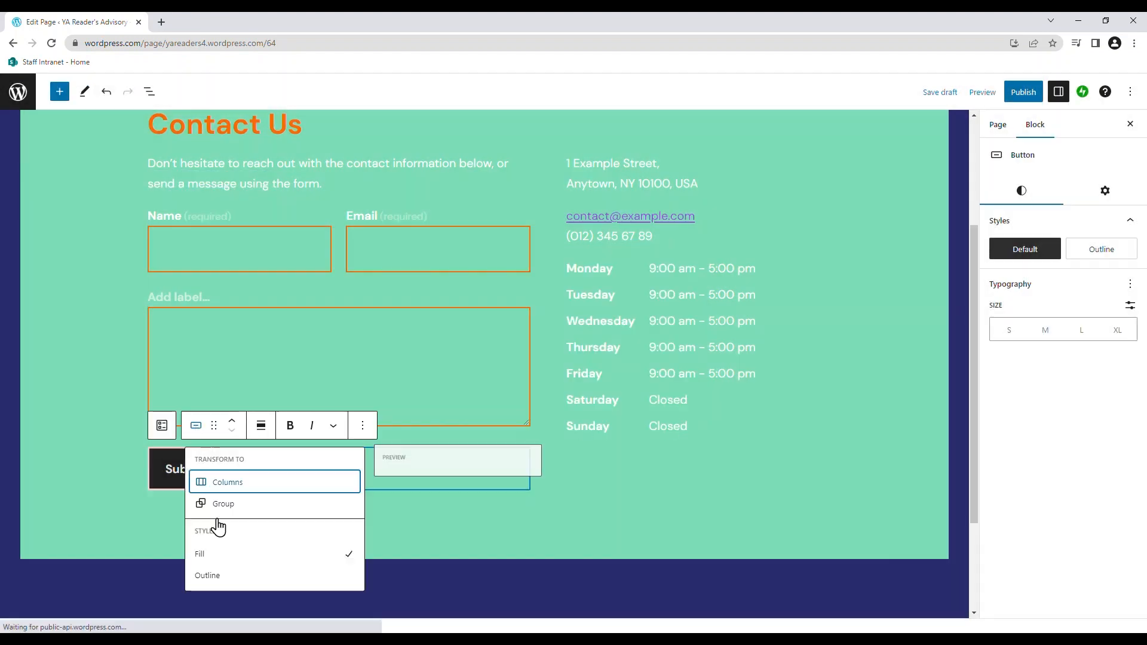
click(229, 576)
click(195, 426)
click(215, 554)
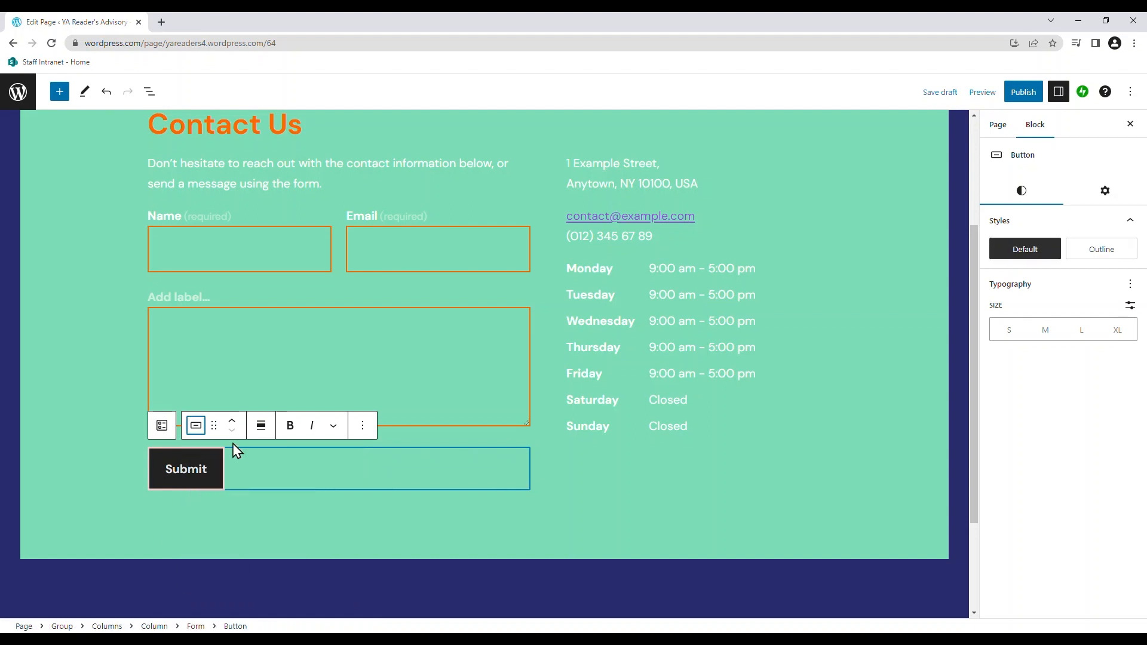
click(261, 426)
click(334, 426)
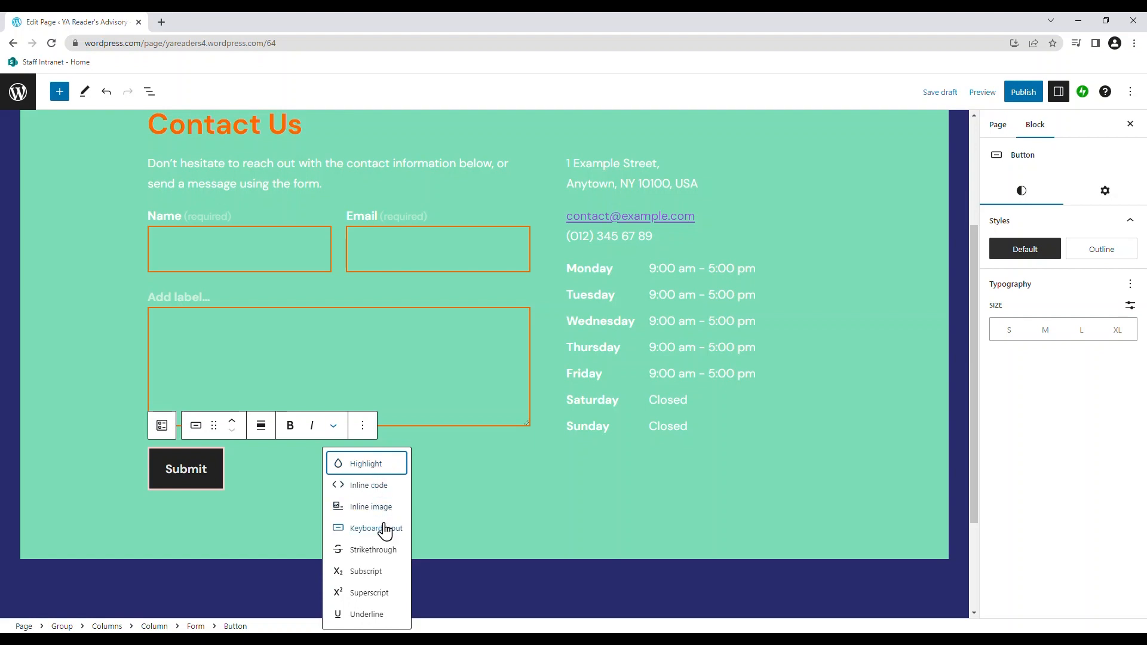
click(1051, 323)
Step: Set the Submit button's text color to white and its background color to purple
click(1104, 192)
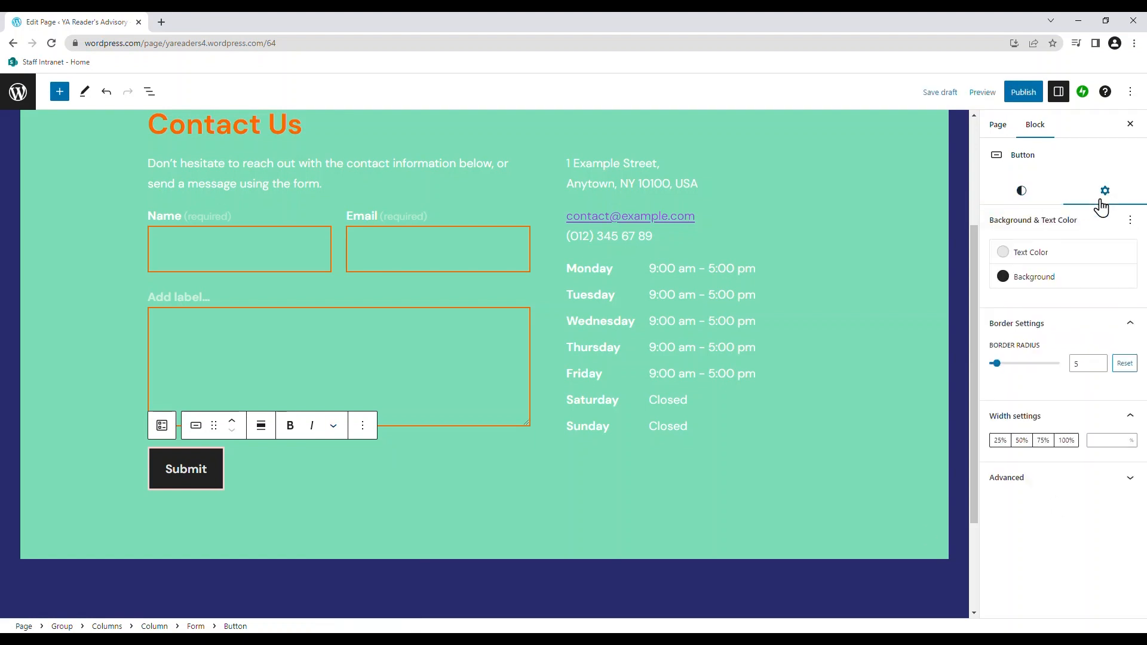
click(1031, 255)
click(1050, 278)
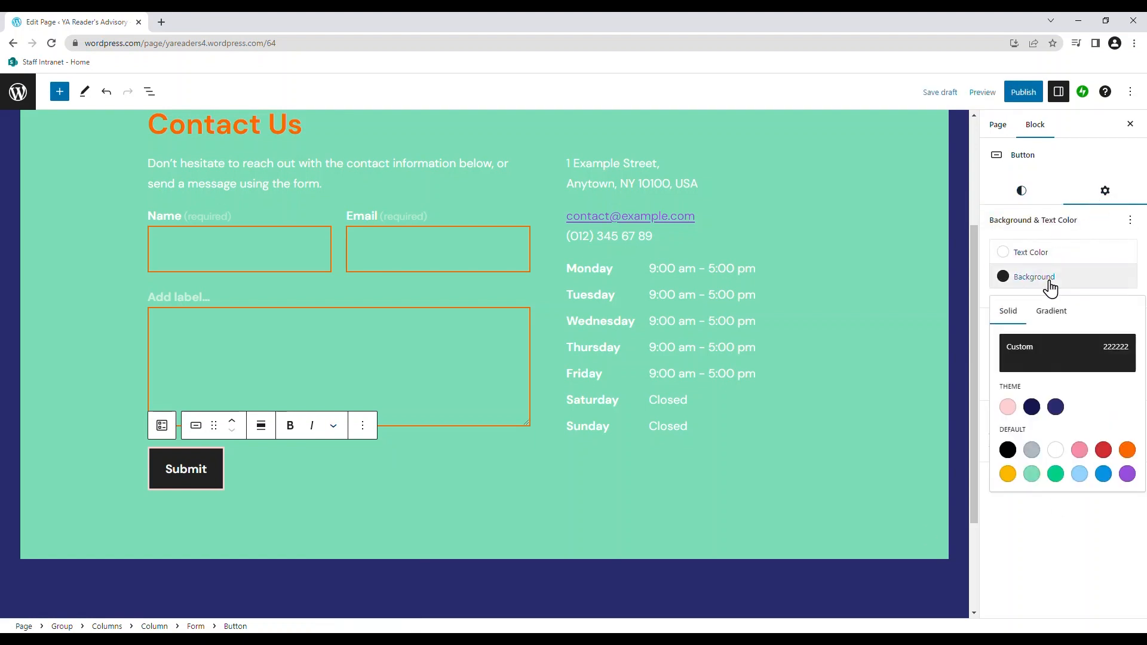
click(1123, 477)
click(1088, 281)
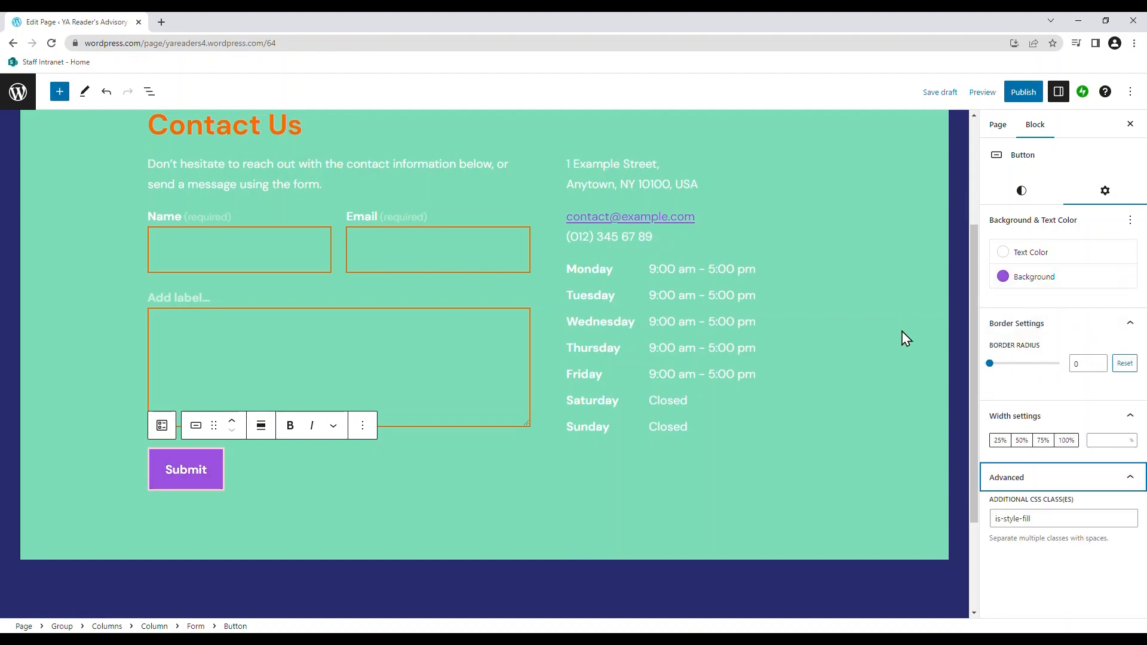
Step: Save the Contact page as a draft and open its preview in a new tab
scroll(473, 290, up, 3)
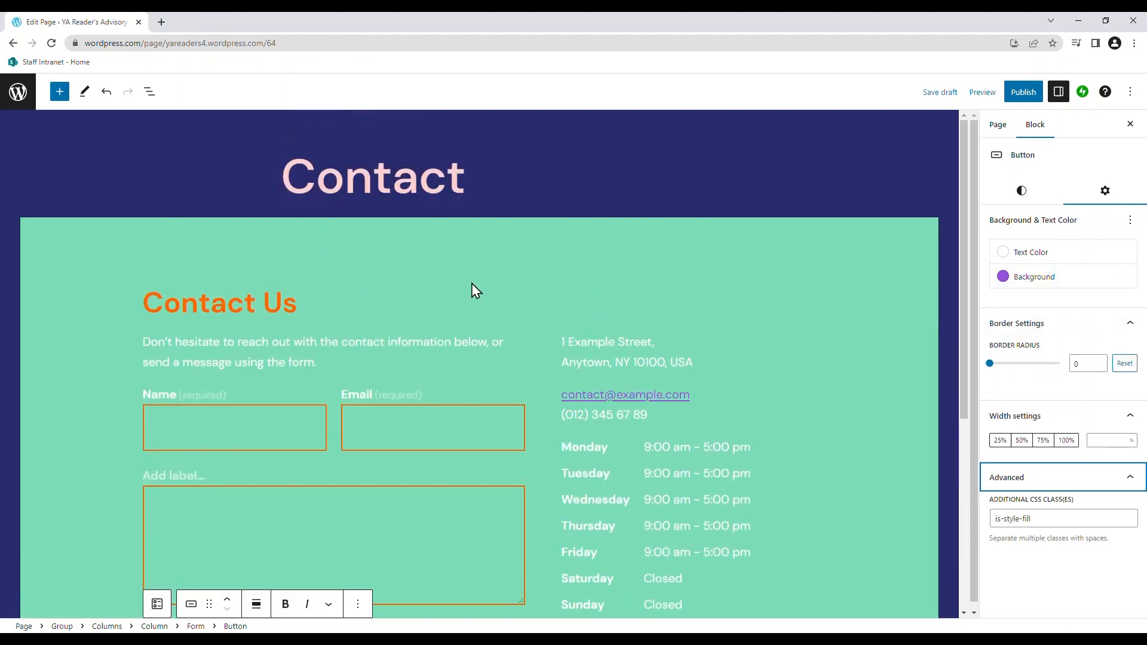
click(941, 95)
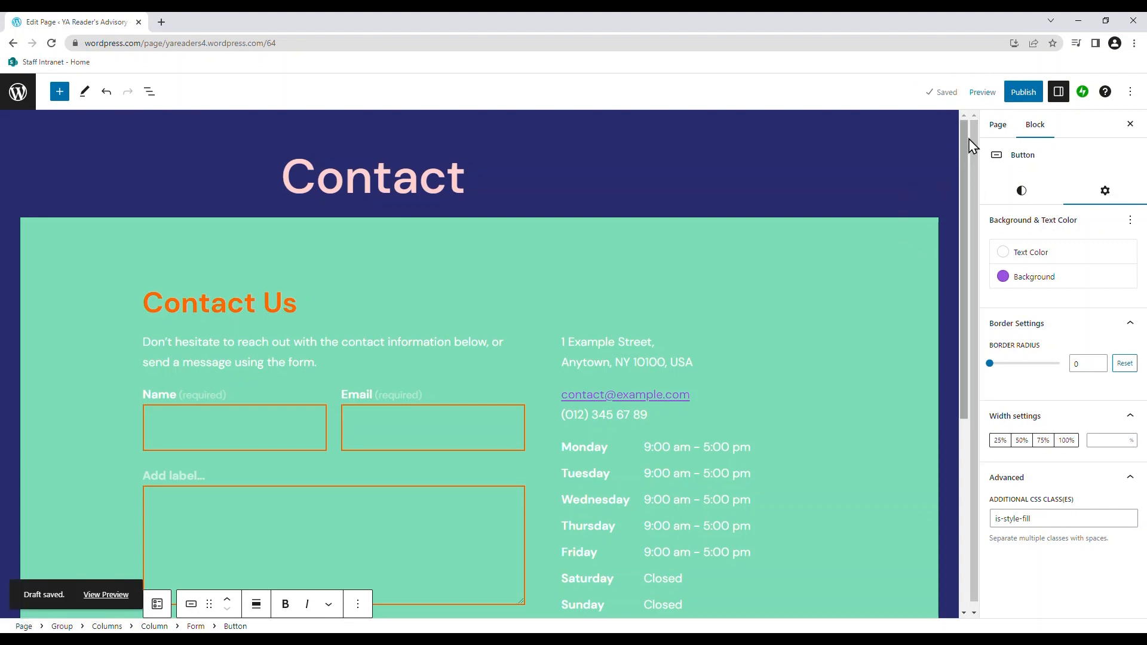
click(983, 93)
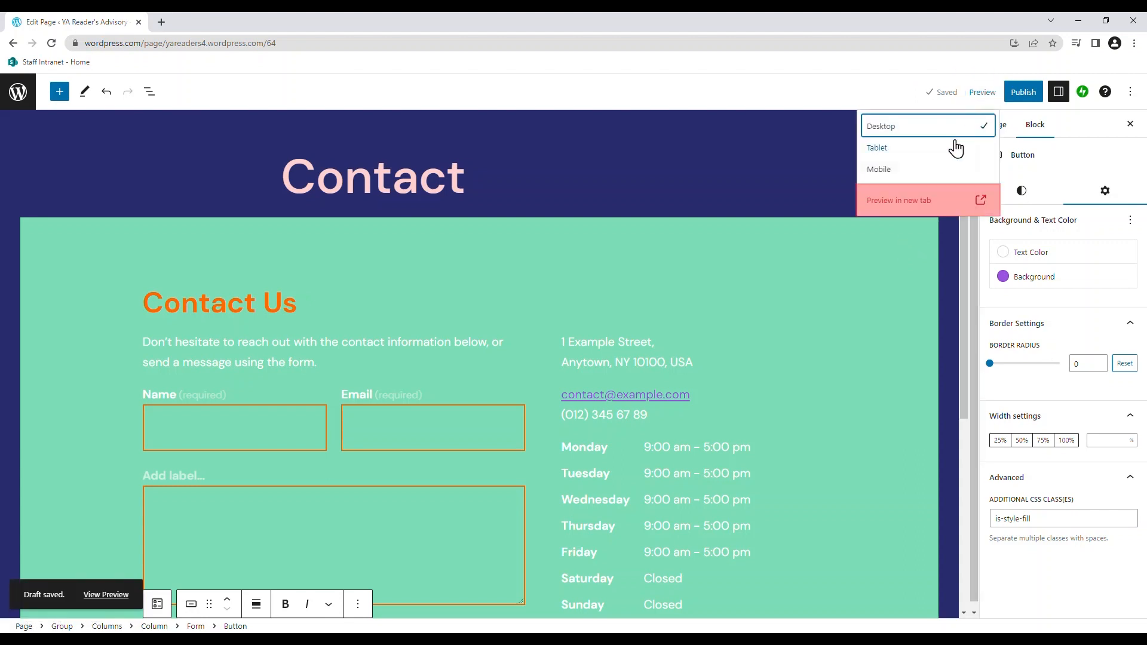
click(922, 203)
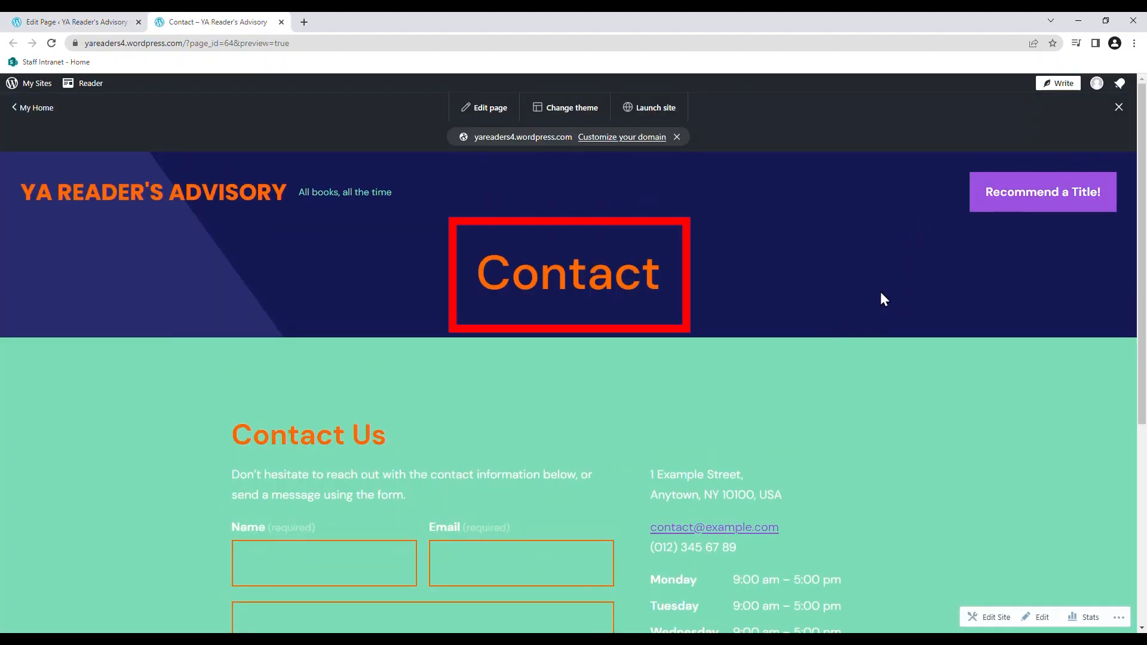
Step: Look through the previewed Contact page down to its footer, and close the preview
scroll(879, 291, down, 4)
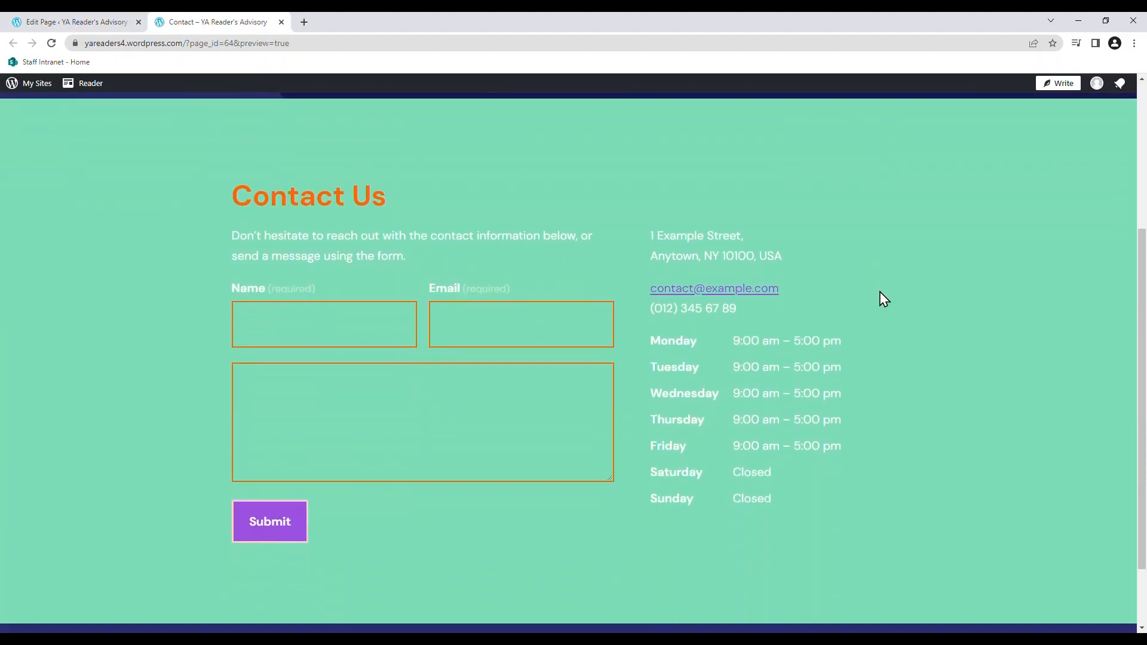
scroll(880, 292, down, 2)
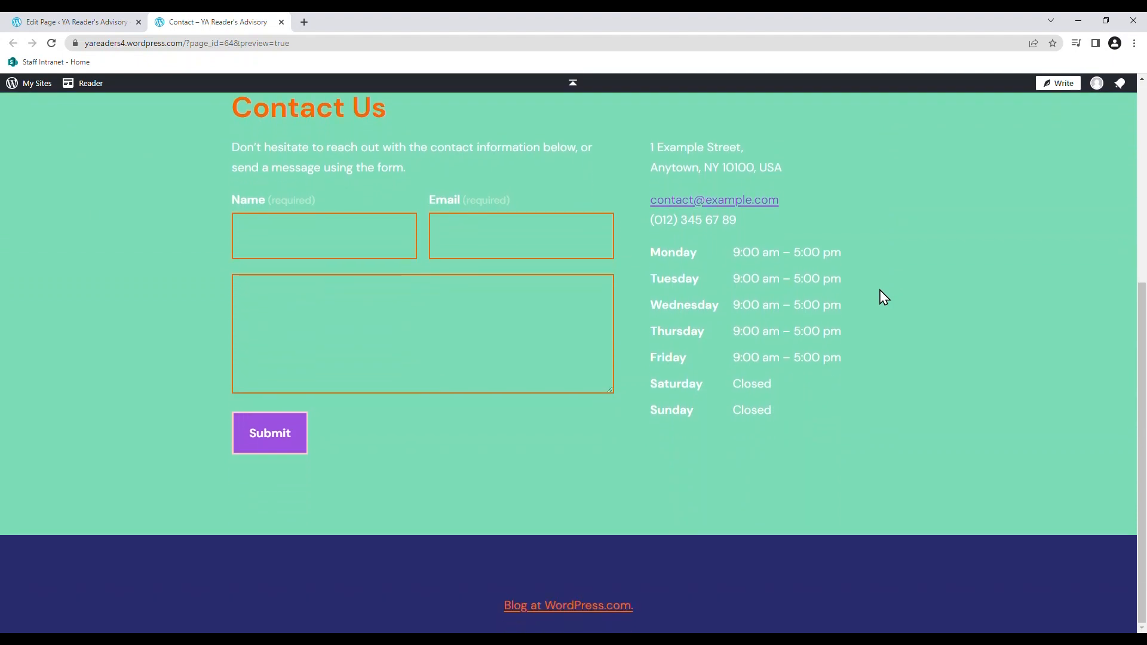
scroll(879, 292, up, 6)
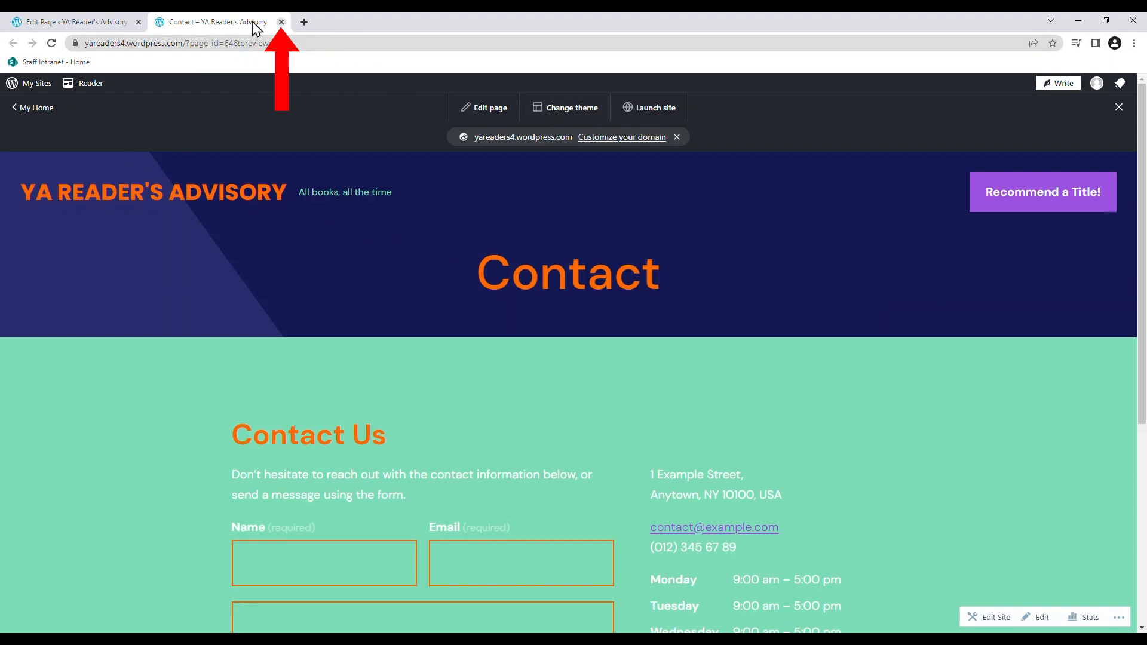
click(282, 22)
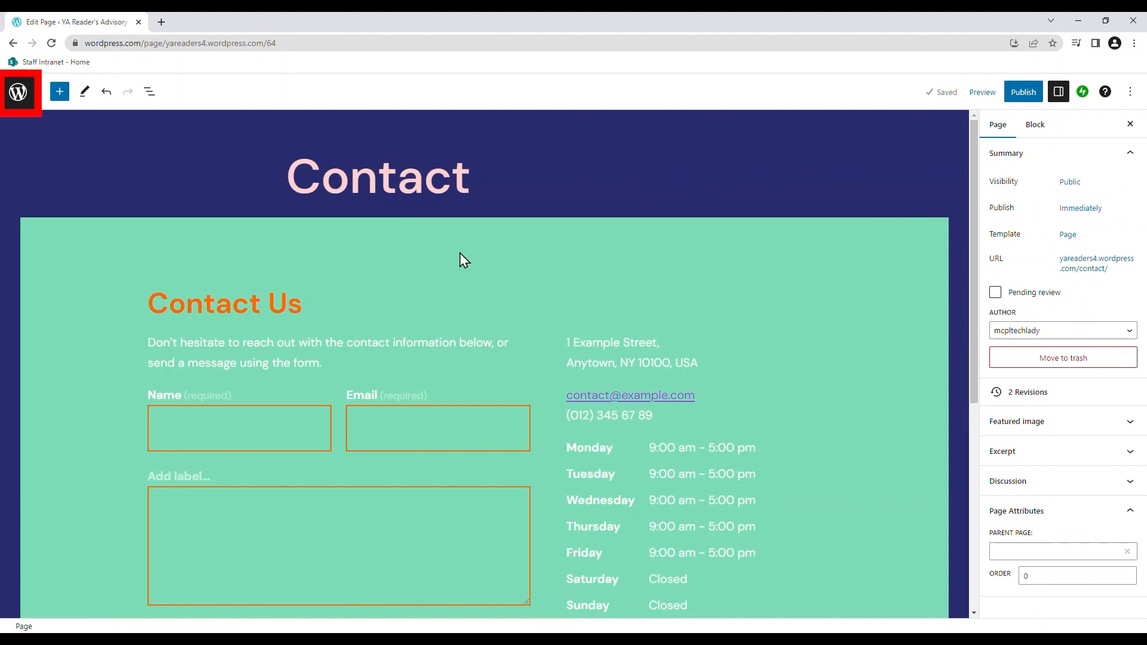
Step: Leave the page editor for the site's Pages list and show the drafts
click(19, 94)
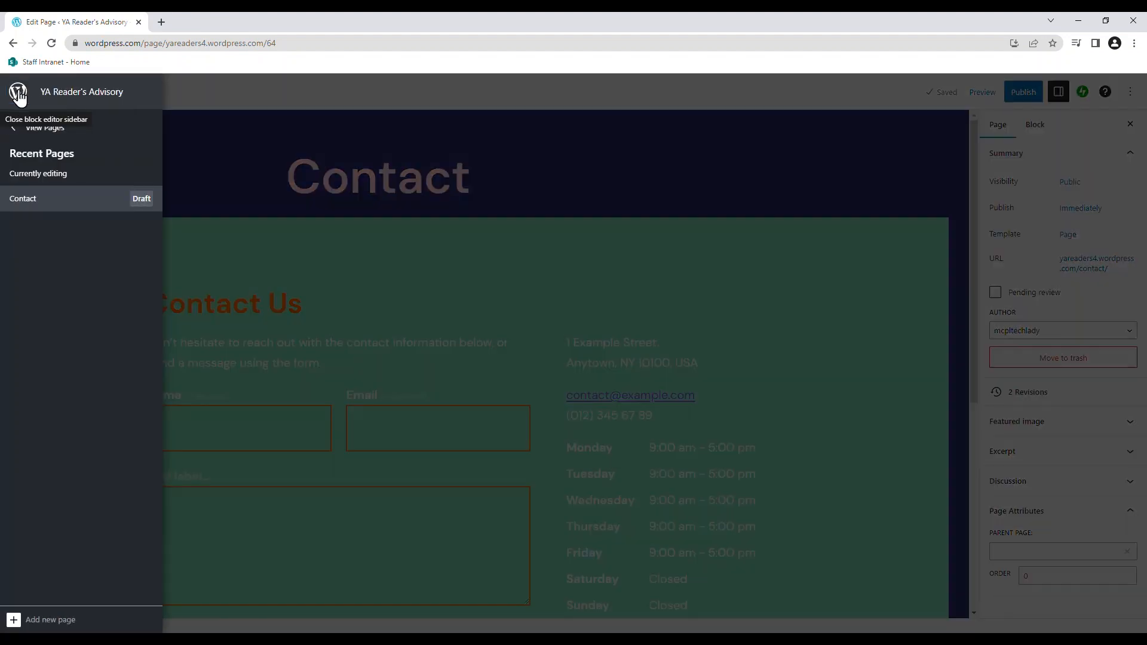
click(43, 137)
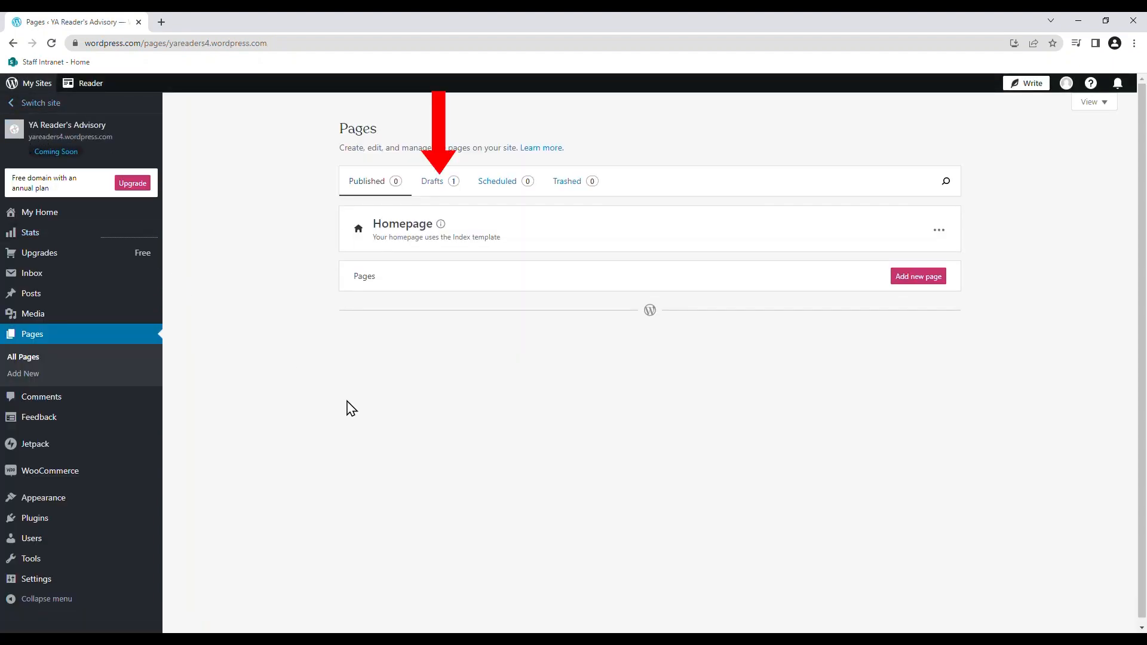
click(439, 186)
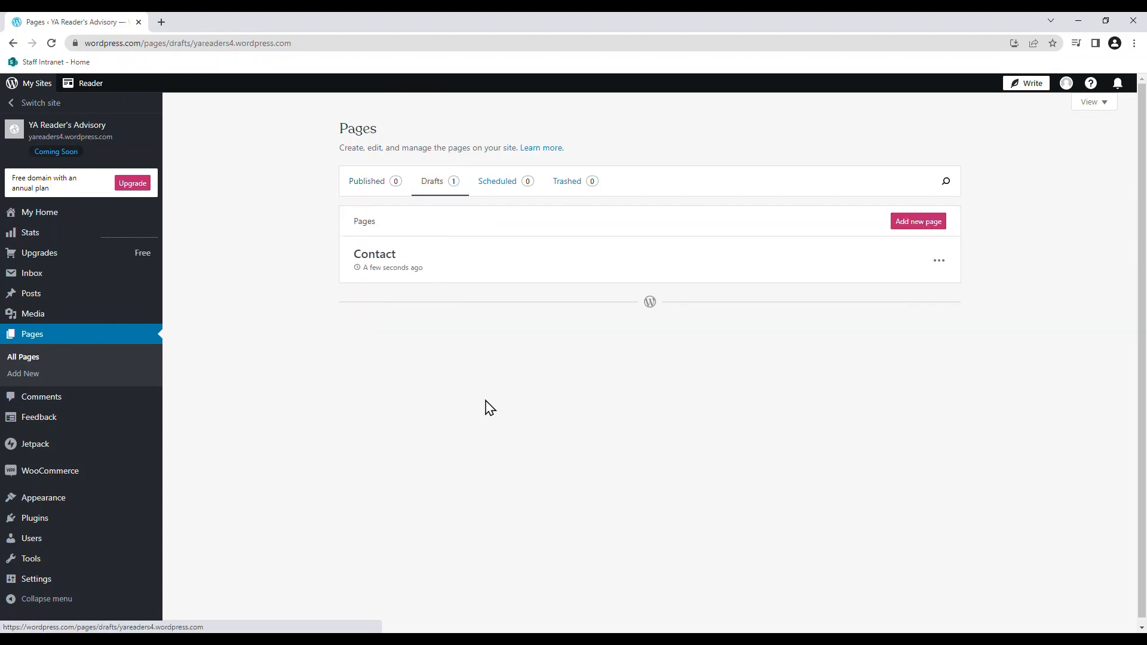
Step: Add a new page using the Grid of Posts 3x2 layout from the Posts category
click(929, 225)
click(48, 318)
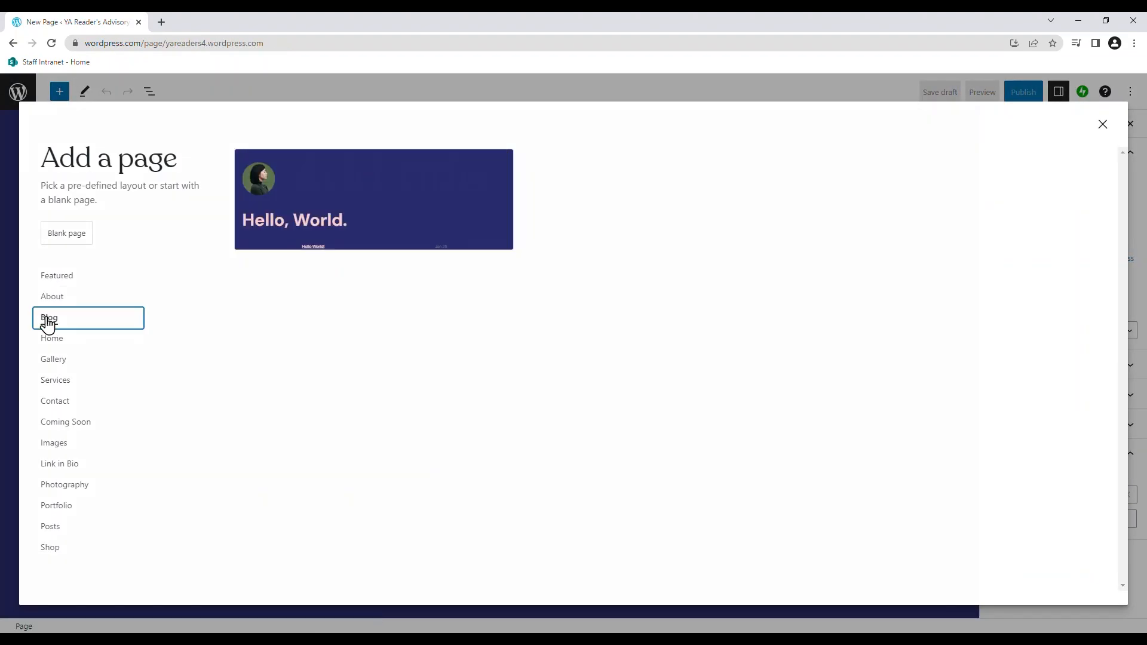
click(51, 528)
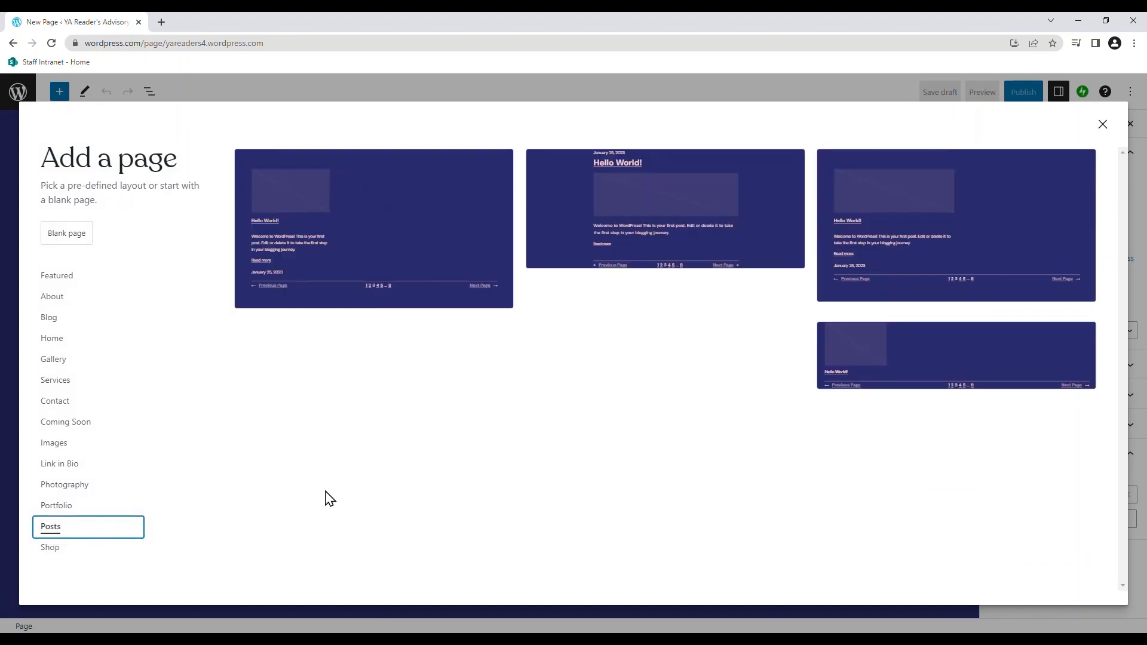
click(430, 261)
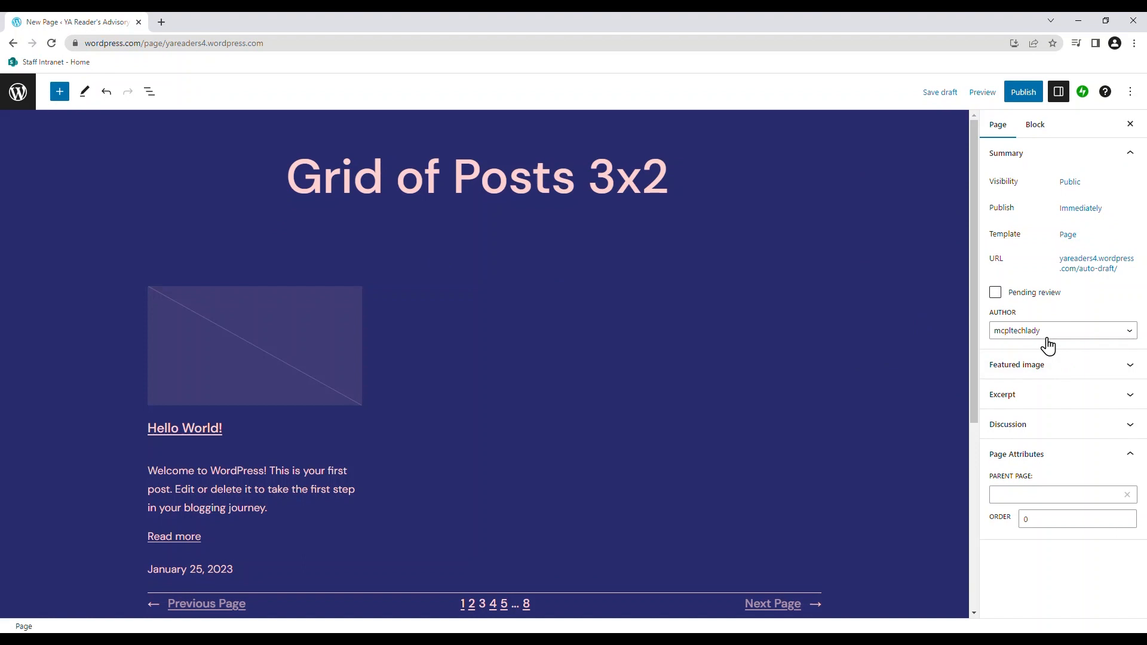
Step: Preview the new posts grid page in a new tab and close the preview
click(981, 92)
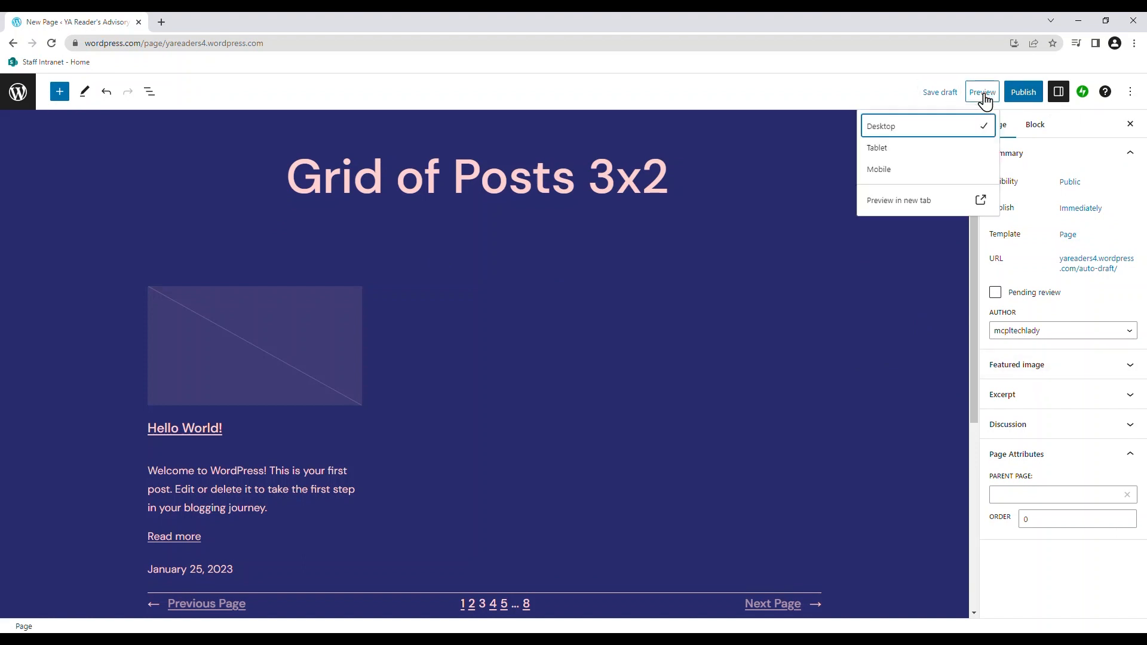
click(902, 206)
click(282, 21)
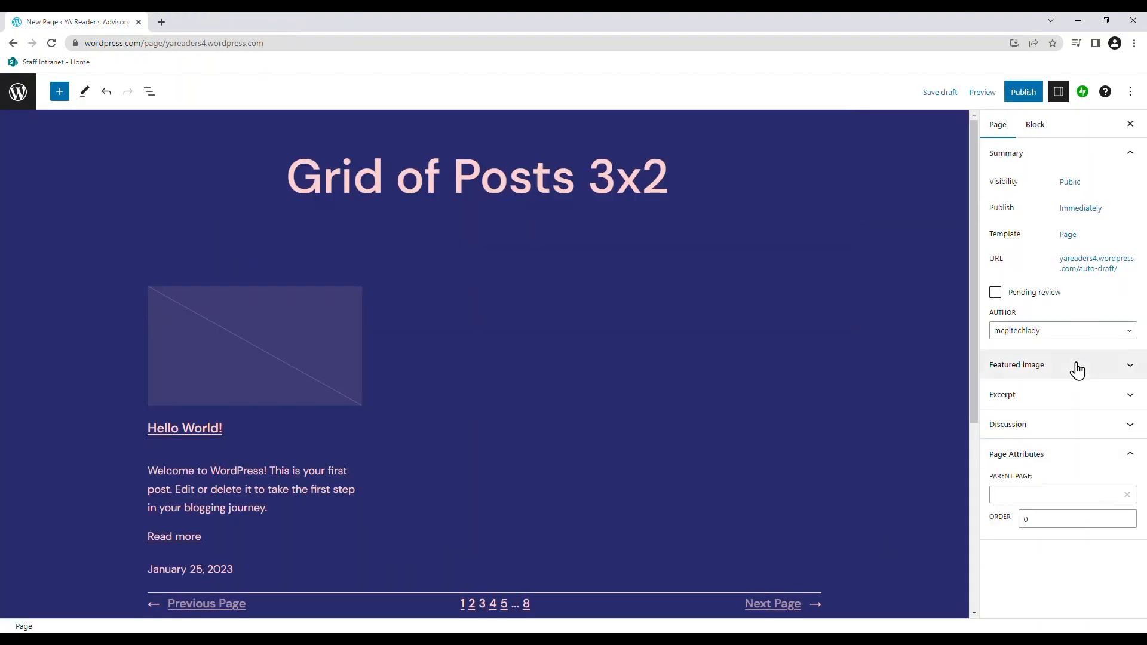
Step: Set the text color of the "Hello World!" post title to Luminous vivid orange
click(293, 348)
click(185, 428)
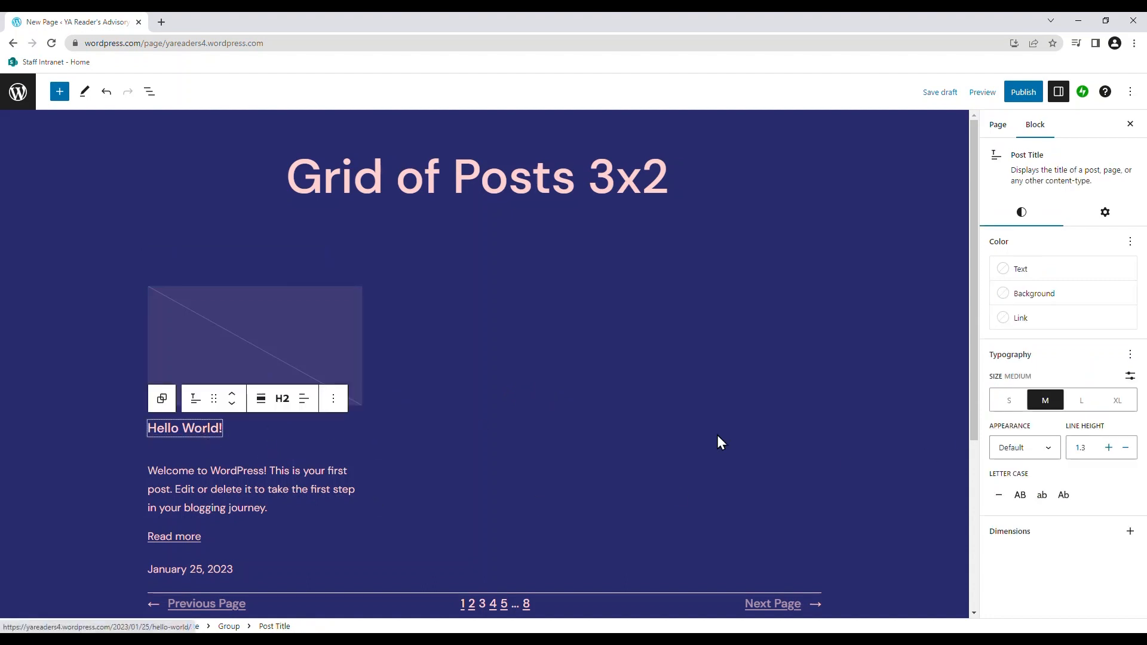
click(1021, 269)
click(950, 382)
Step: Set the post excerpt's text color to Light green cyan and its link color to Luminous vivid orange
click(175, 536)
click(1021, 258)
click(855, 395)
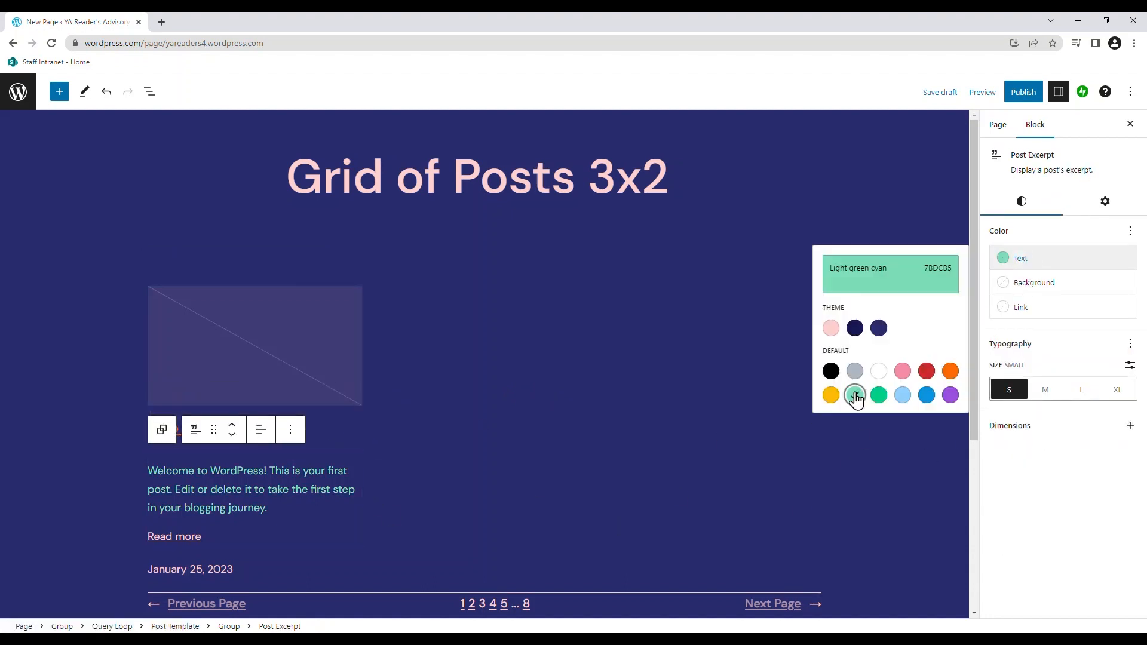
key(Escape)
click(1022, 307)
click(951, 421)
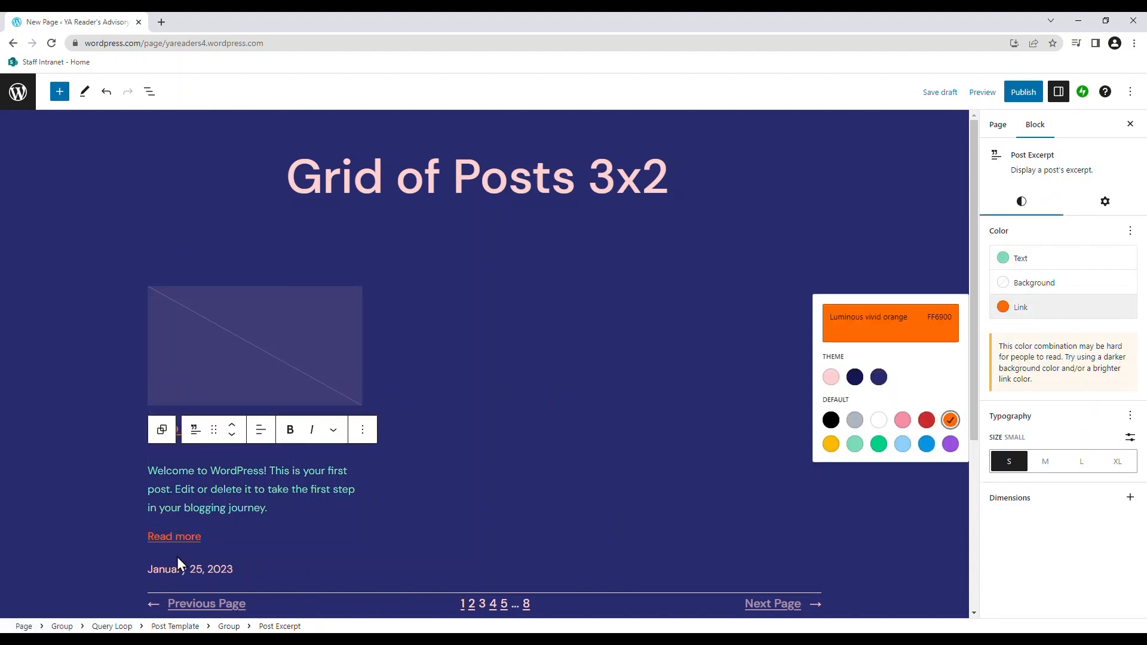
Step: Set the post date's text color to Luminous vivid orange
click(197, 569)
click(1033, 259)
click(951, 372)
click(486, 518)
Step: Set the post template's text and link colors to Luminous vivid orange
scroll(486, 518, down, 5)
click(219, 319)
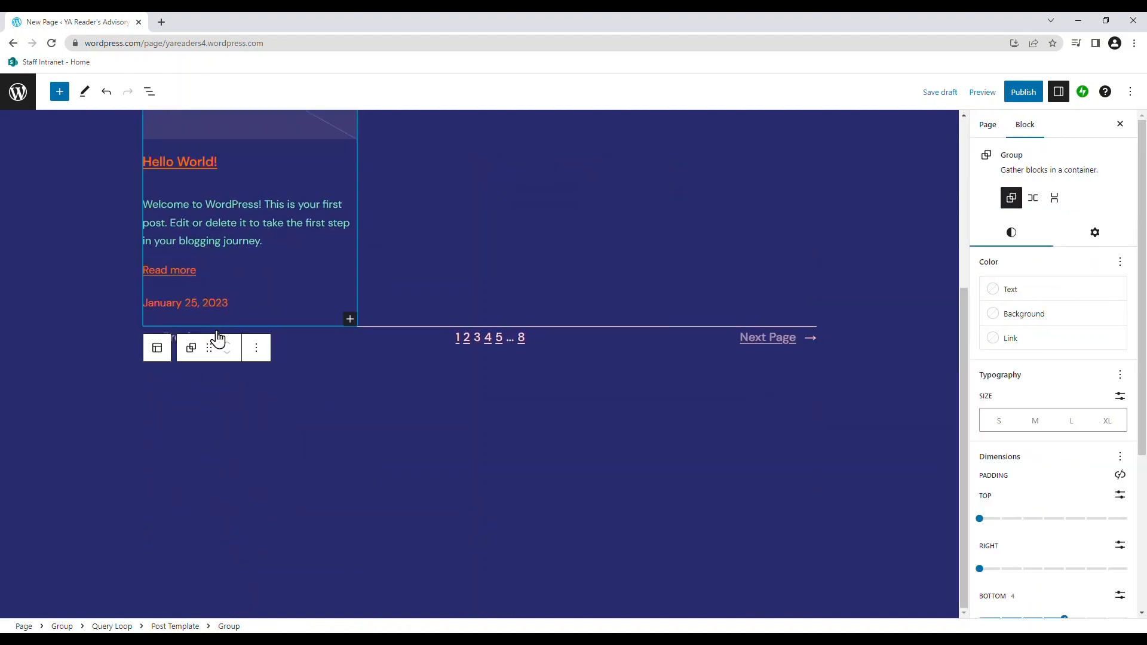
click(457, 338)
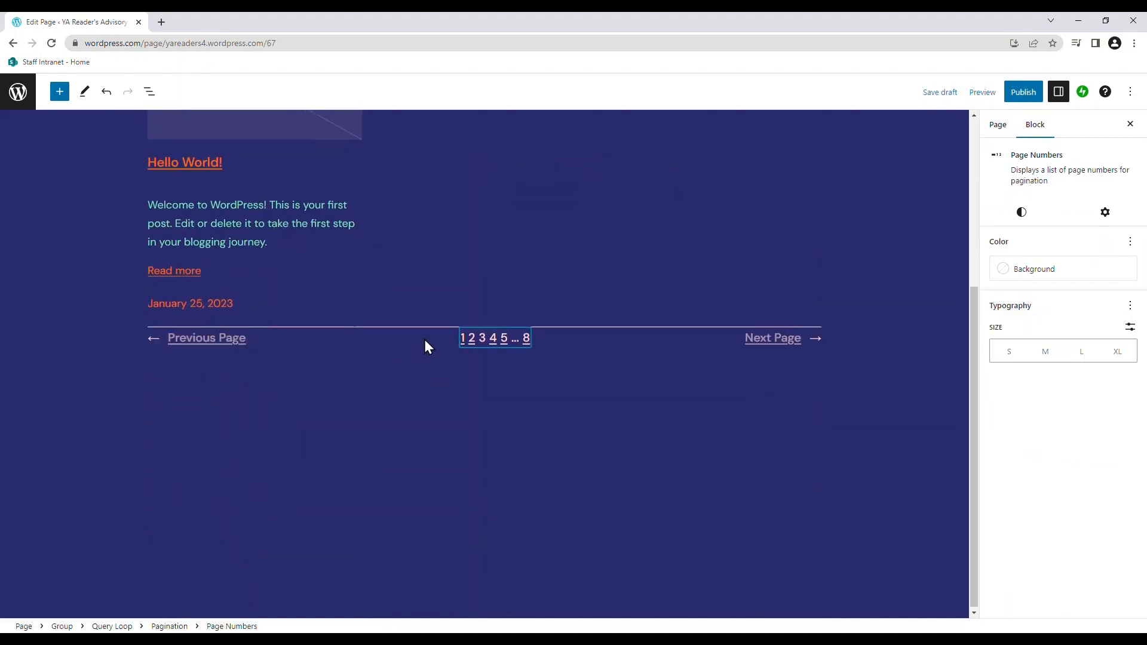
click(700, 303)
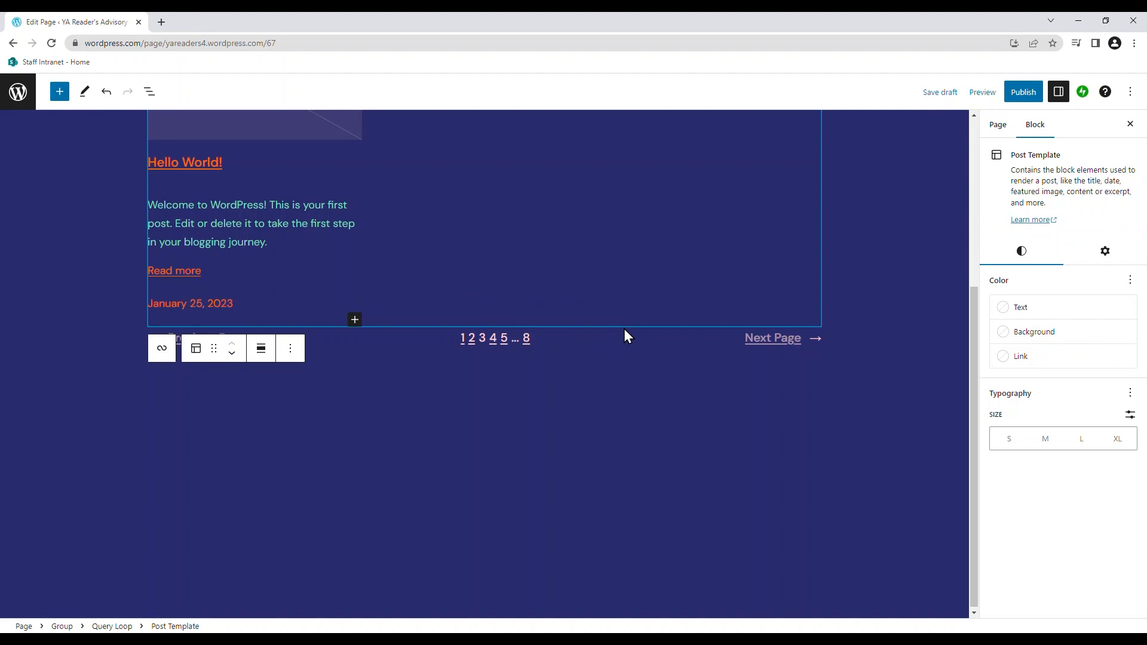
click(1063, 310)
click(951, 421)
click(1016, 332)
click(1021, 356)
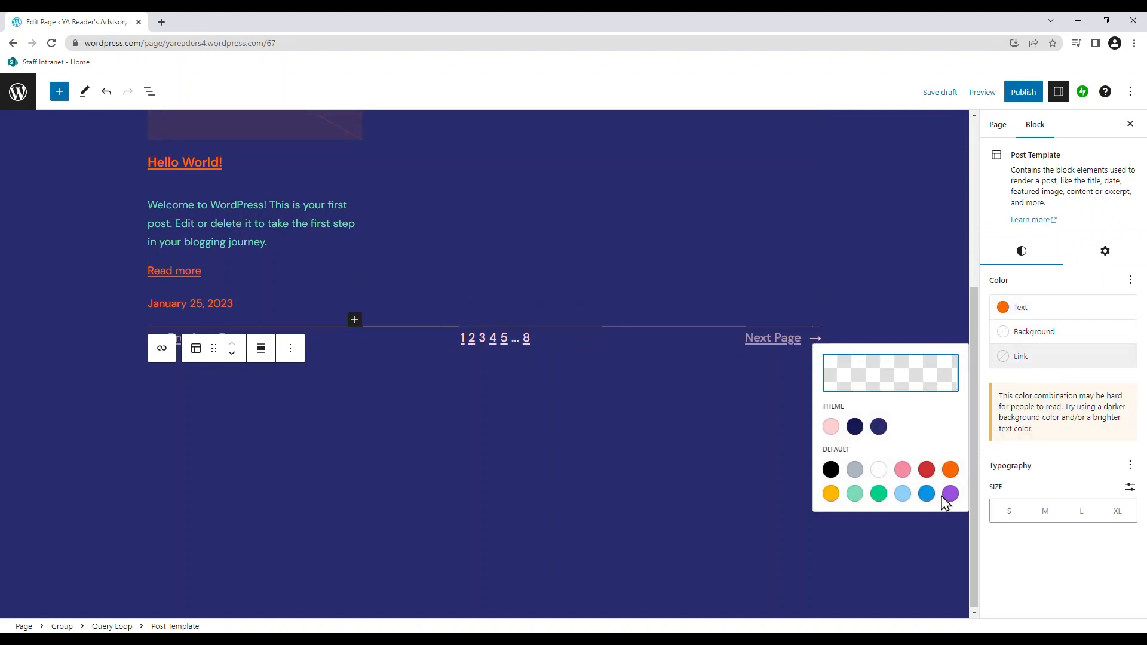
click(951, 494)
click(951, 470)
click(605, 483)
Step: Try a Luminous vivid orange background on the pagination's Previous Page block and undo it
click(149, 91)
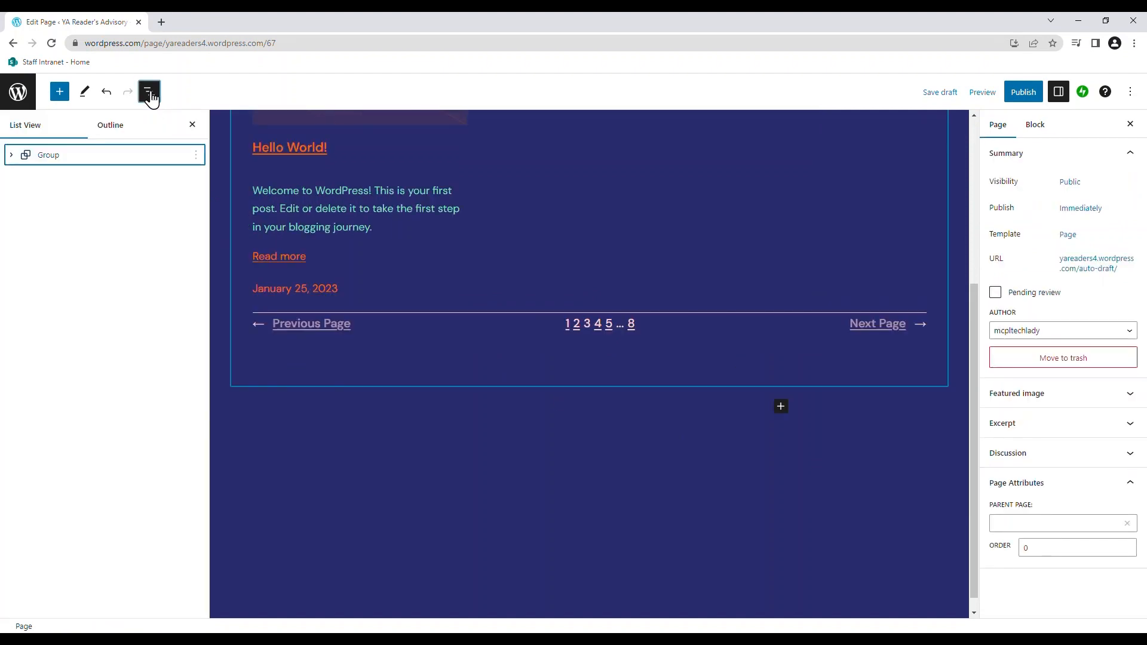
click(11, 155)
click(43, 219)
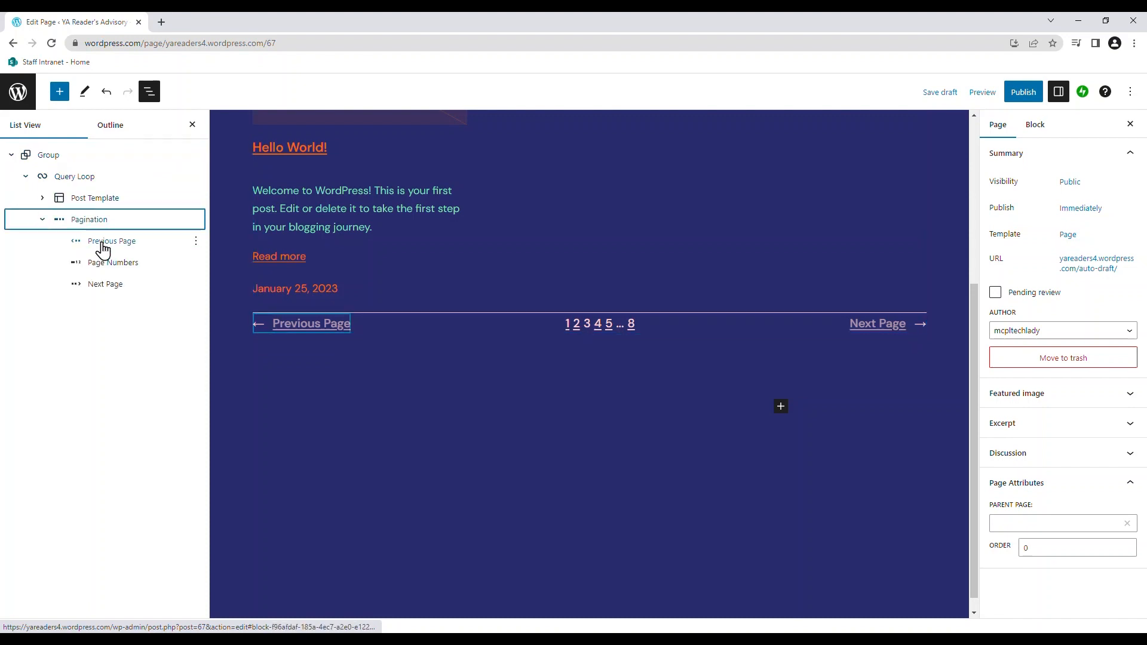
click(89, 241)
click(1035, 269)
click(944, 411)
click(755, 415)
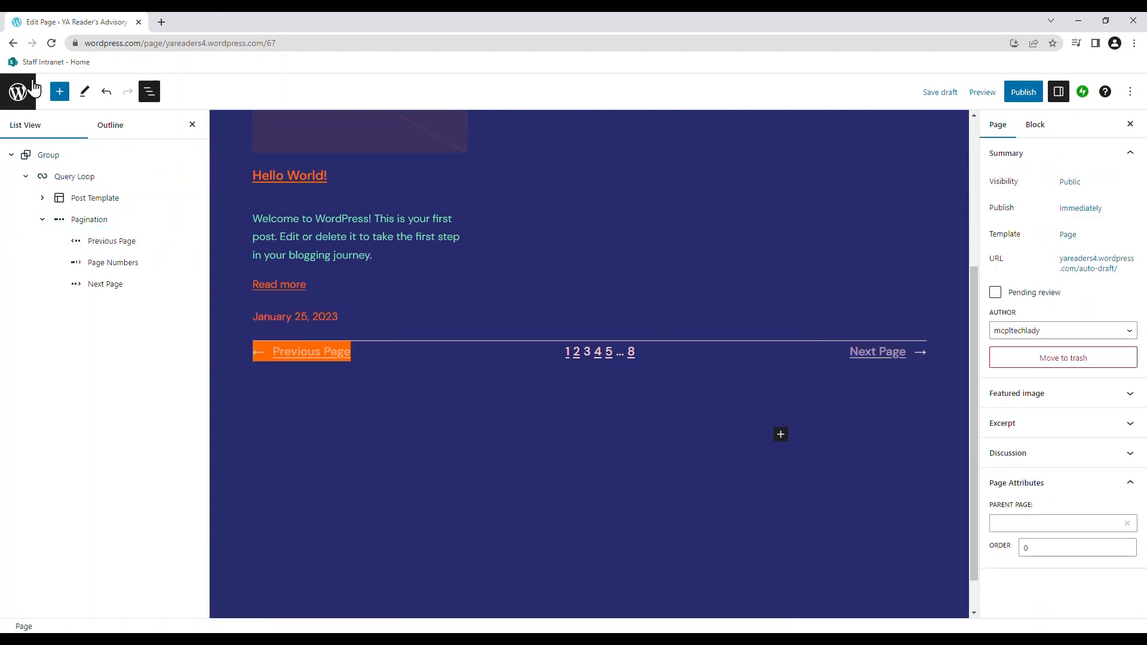
click(106, 91)
Step: Examine the color settings of the pagination's Previous Page, Page Numbers and Next Page blocks
click(286, 449)
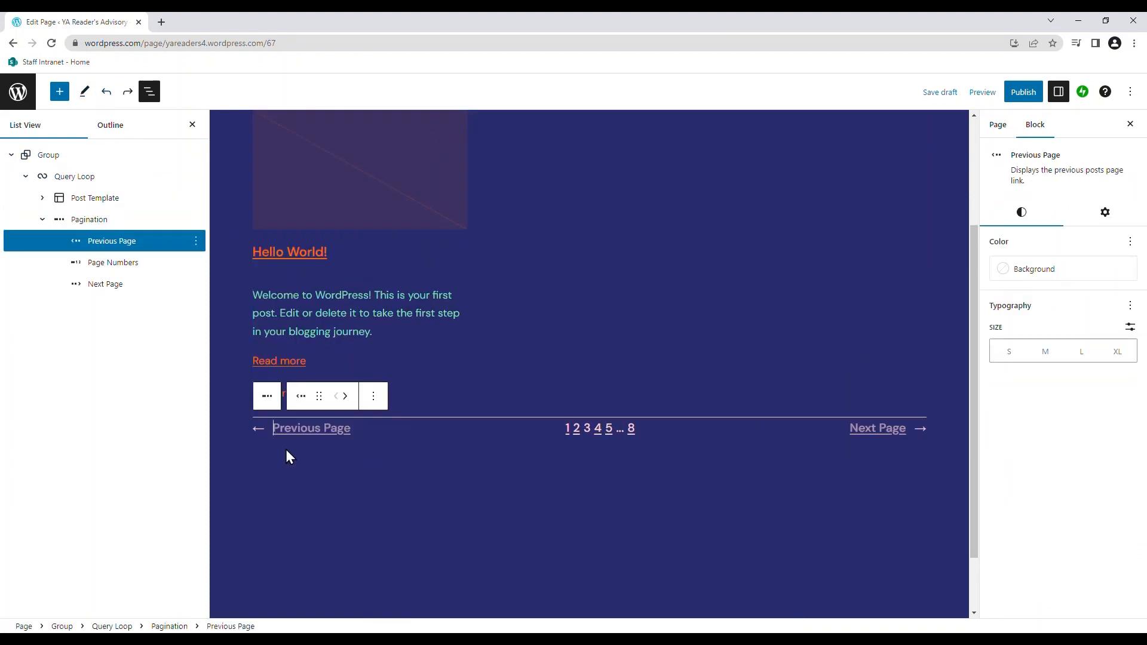
right_click(319, 430)
key(Escape)
click(1111, 269)
click(1106, 271)
click(603, 429)
click(883, 440)
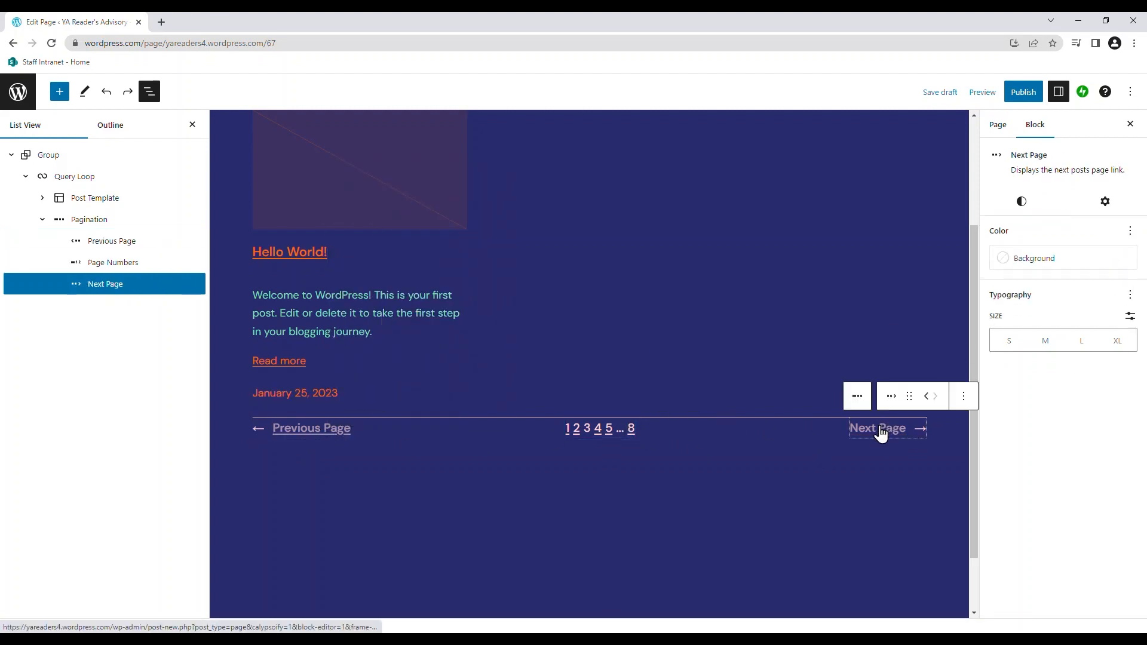
click(749, 419)
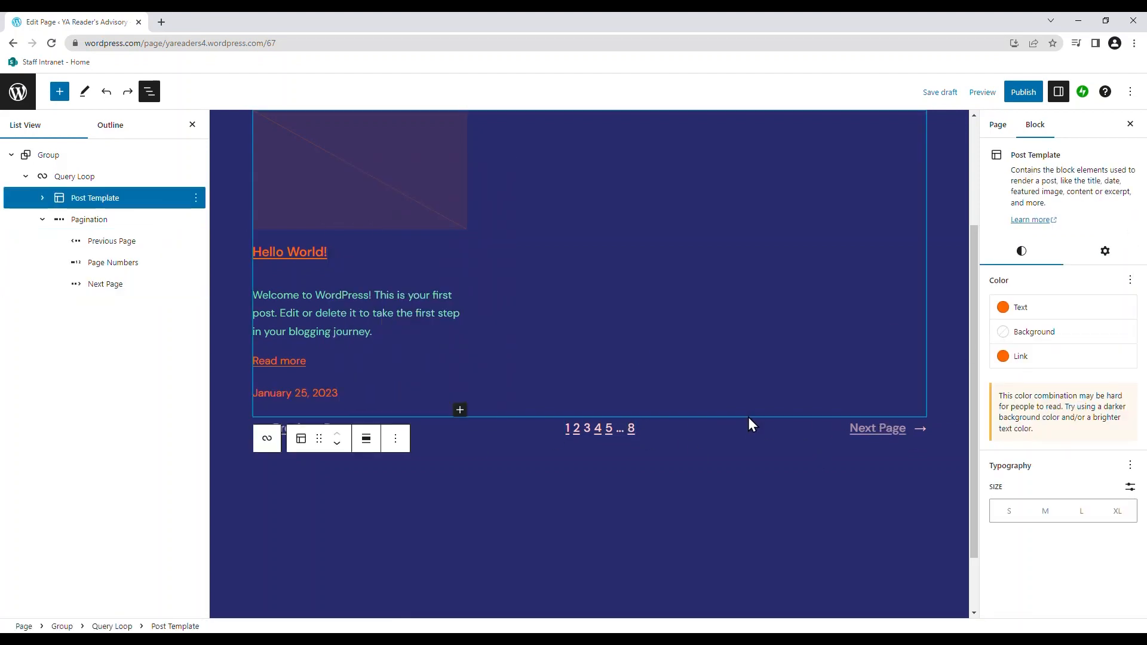
click(808, 517)
Step: Save the posts grid page draft and check it in a new preview tab, closing that tab when done
scroll(809, 505, up, 3)
click(939, 92)
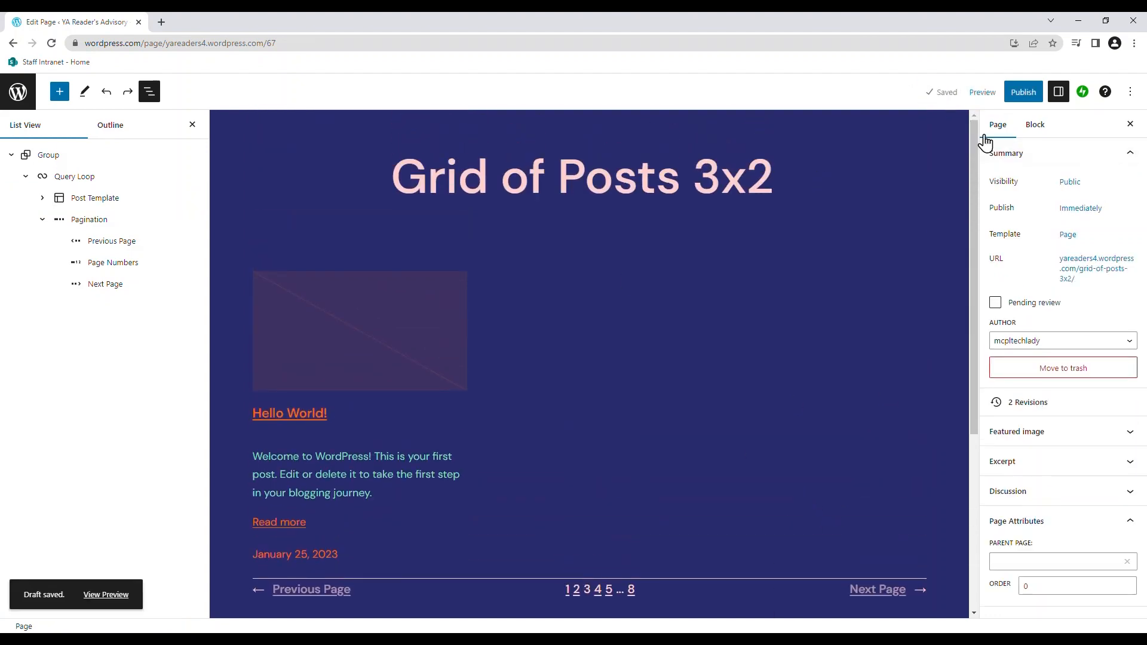
click(983, 92)
click(892, 206)
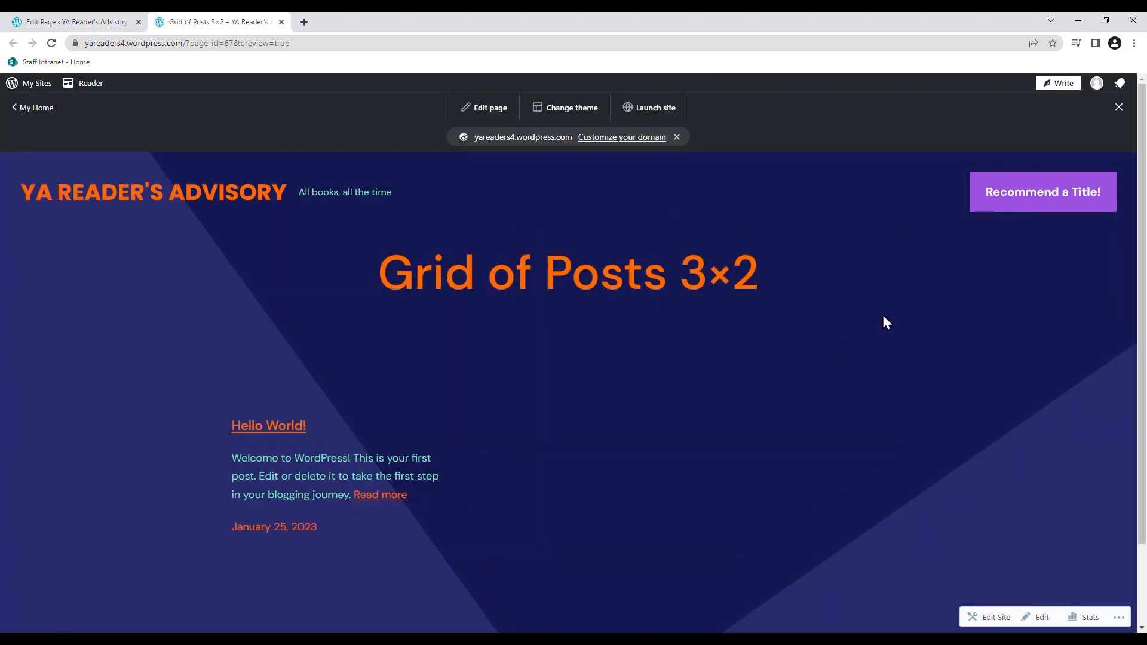
click(282, 22)
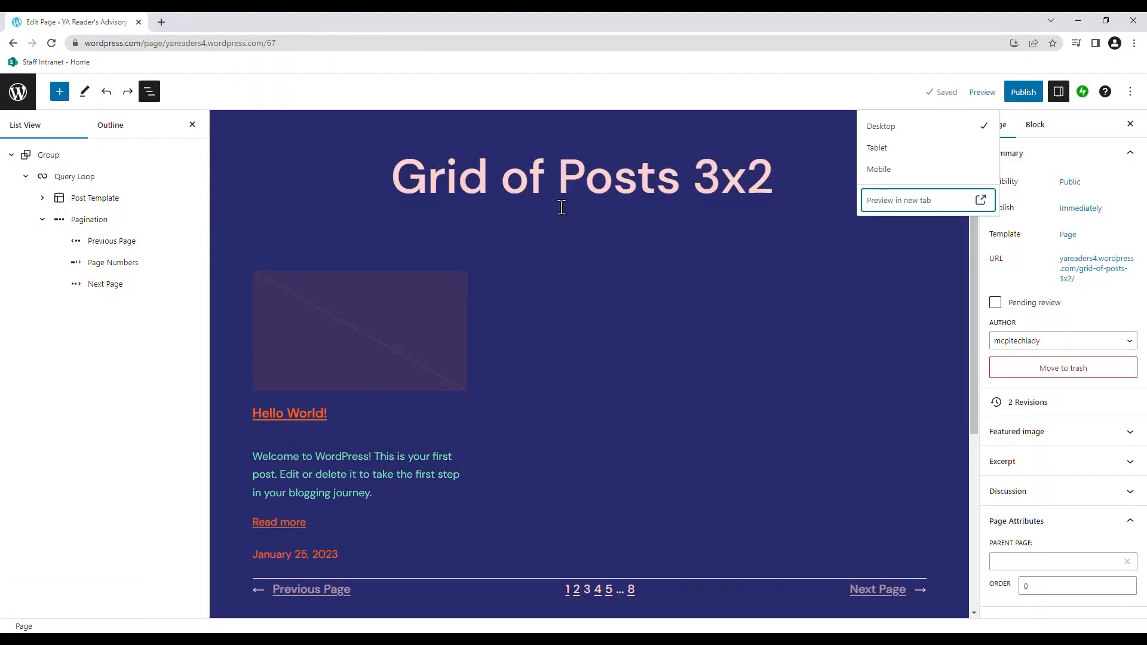
Step: Rename the page from "Grid of Posts 3x2" to "Blog"
click(562, 208)
double_click(731, 176)
key(BackSpace)
click(410, 175)
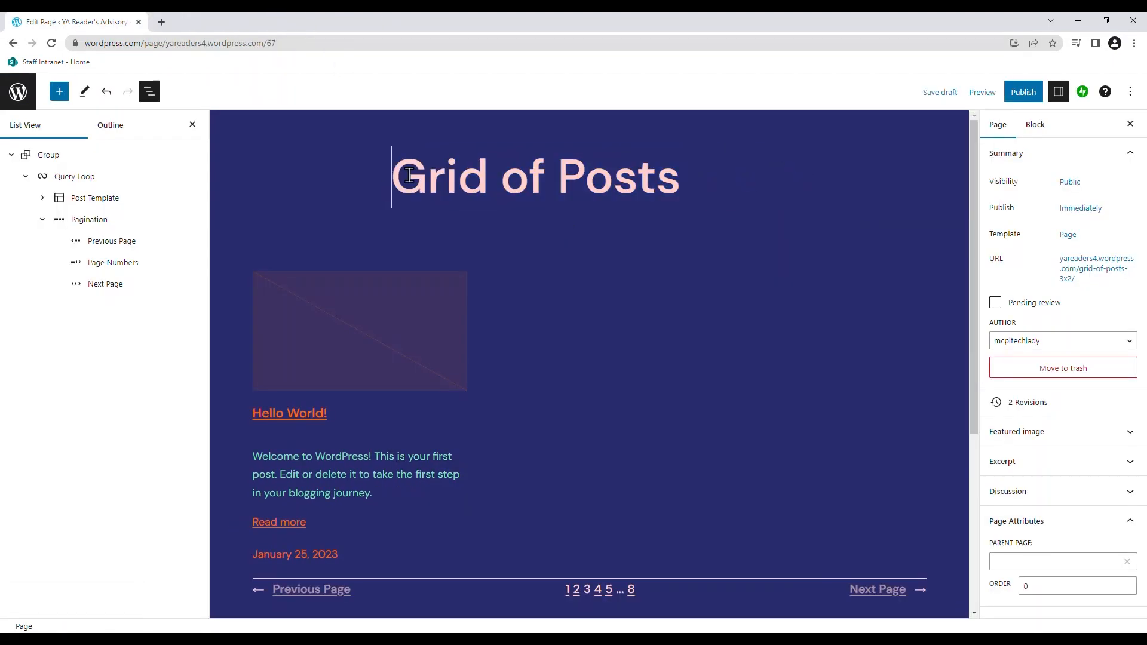
drag(409, 175, 686, 179)
text(Blog)
click(458, 173)
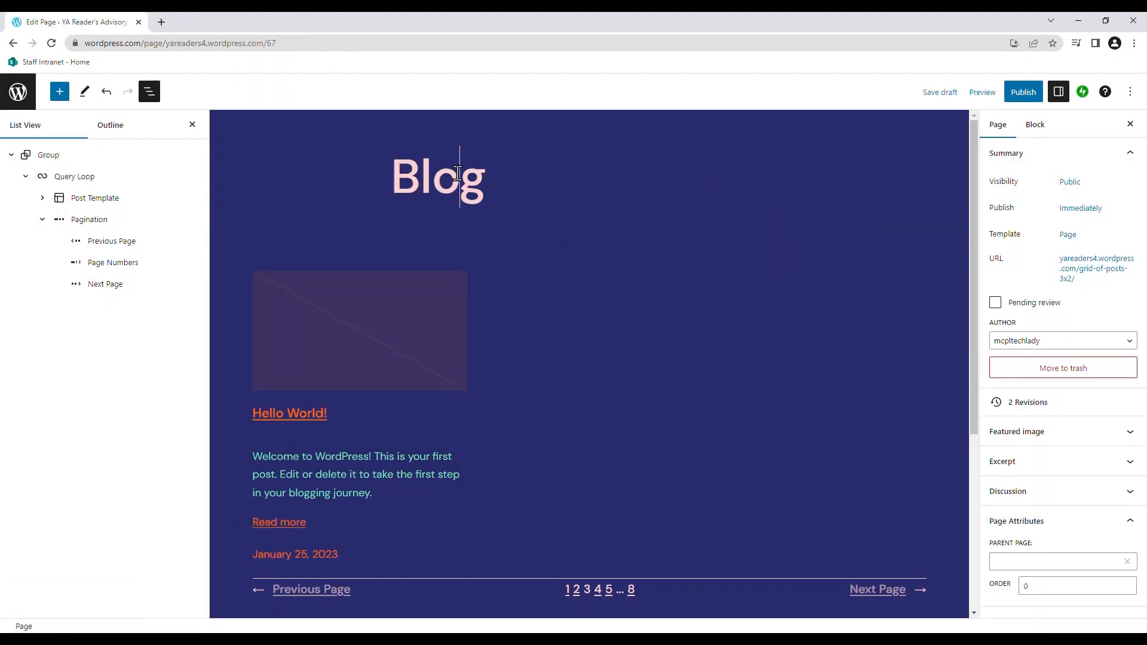
click(11, 154)
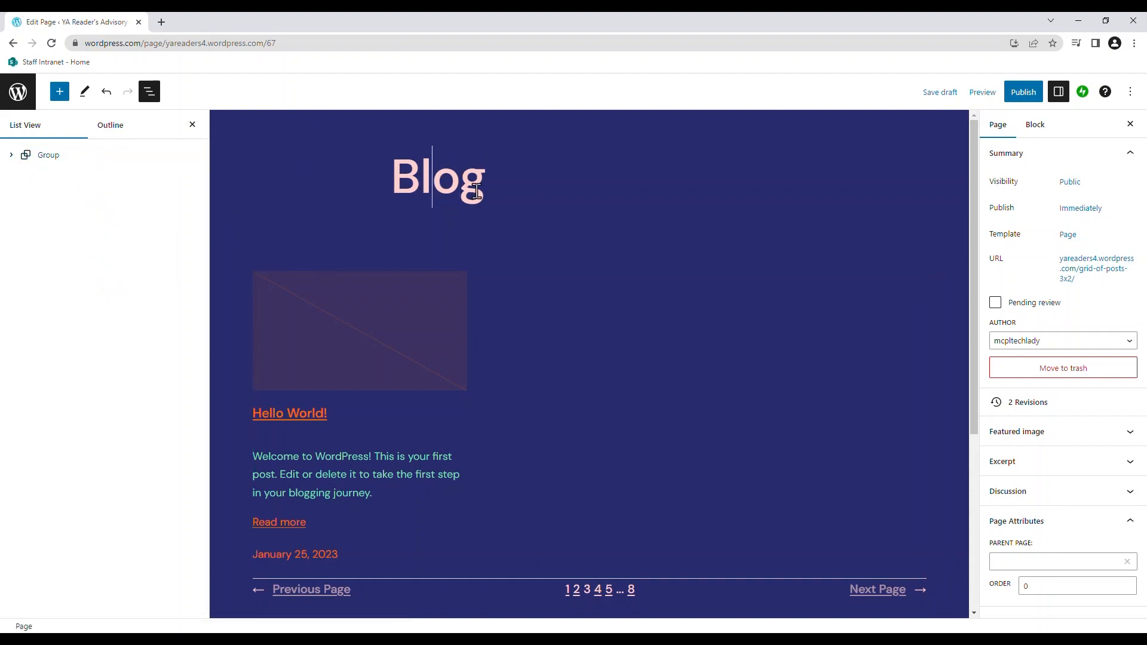
Step: Save the Blog page draft and preview it in a separate tab, closing the preview when done
click(940, 92)
click(985, 96)
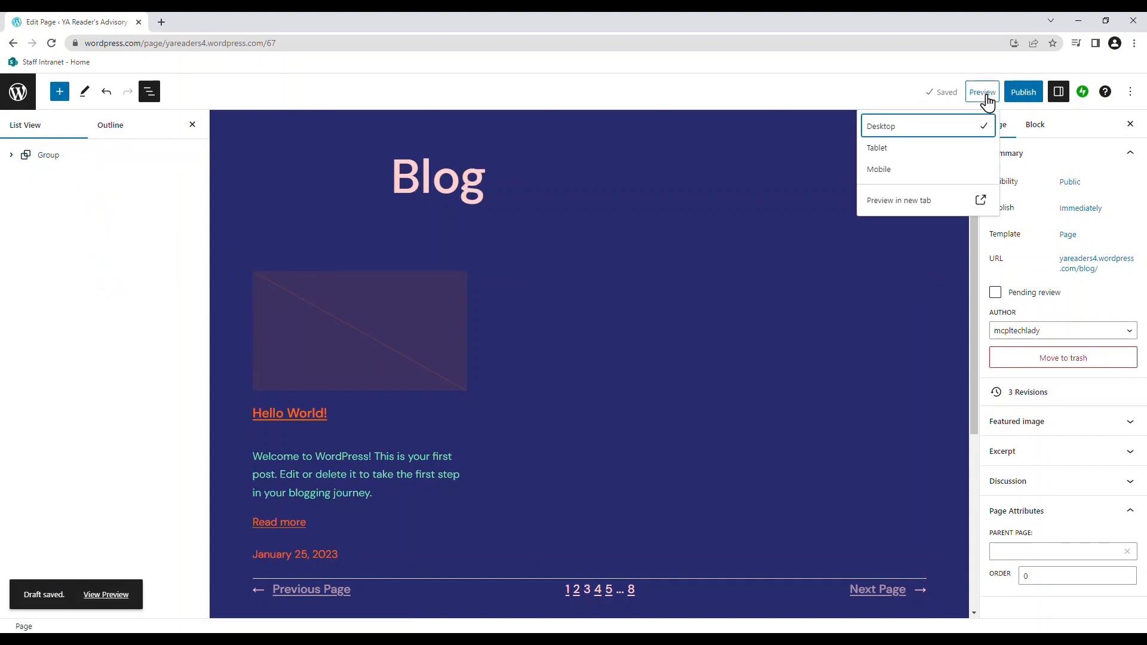
click(883, 199)
click(281, 22)
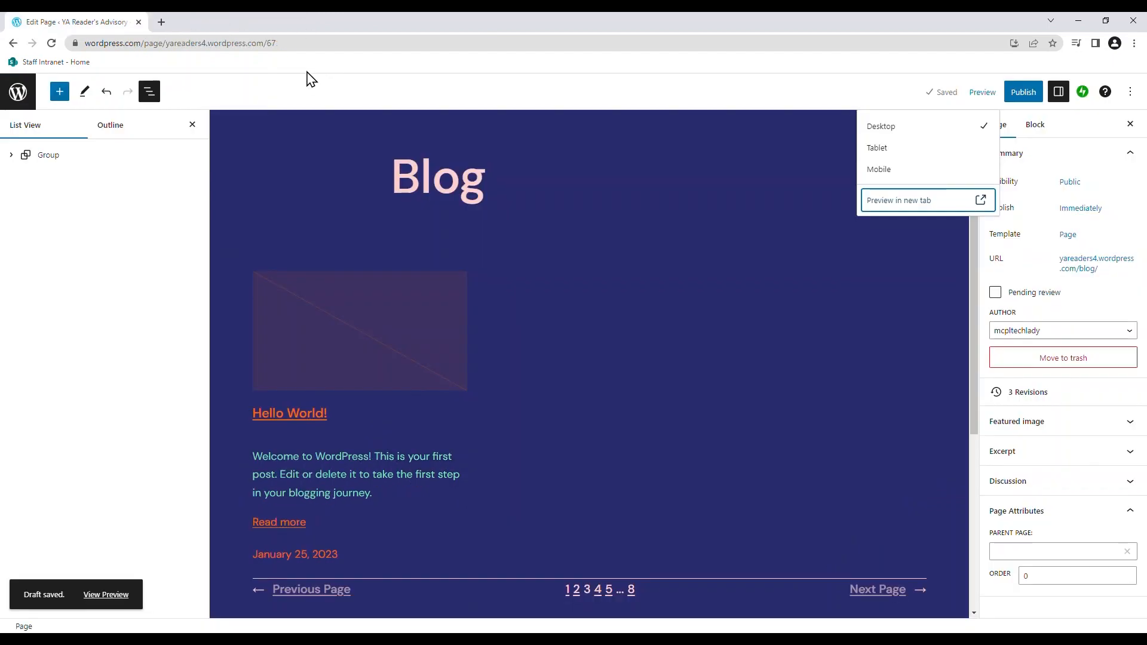
Step: Leave the page editor and open the menu settings in the site's Customizer
click(18, 92)
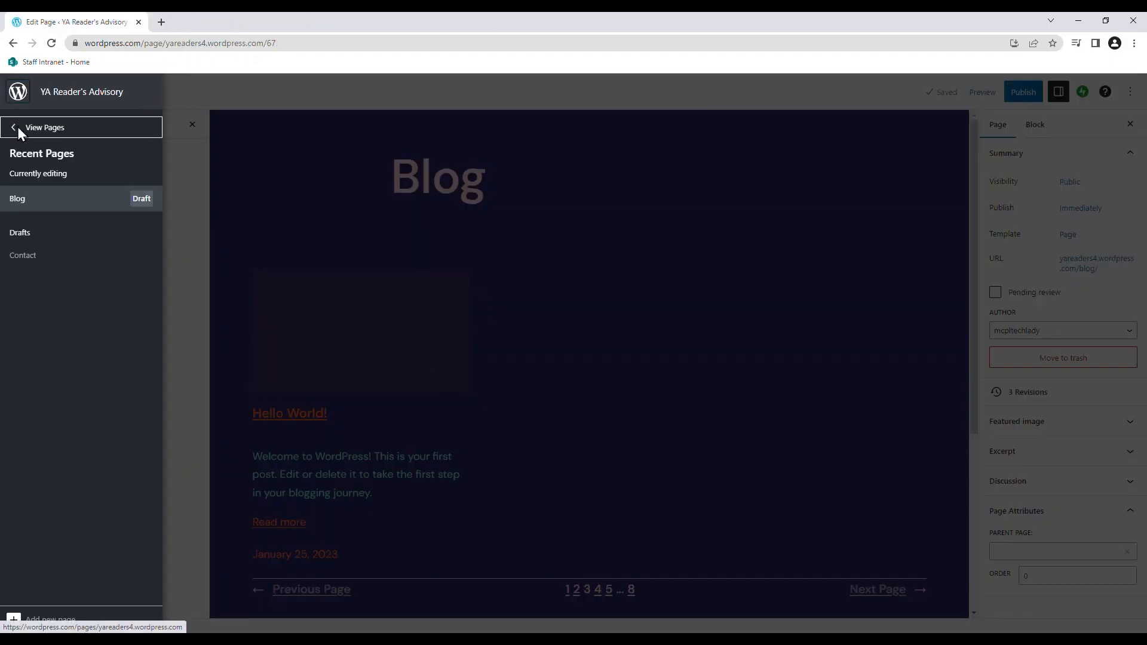
click(17, 126)
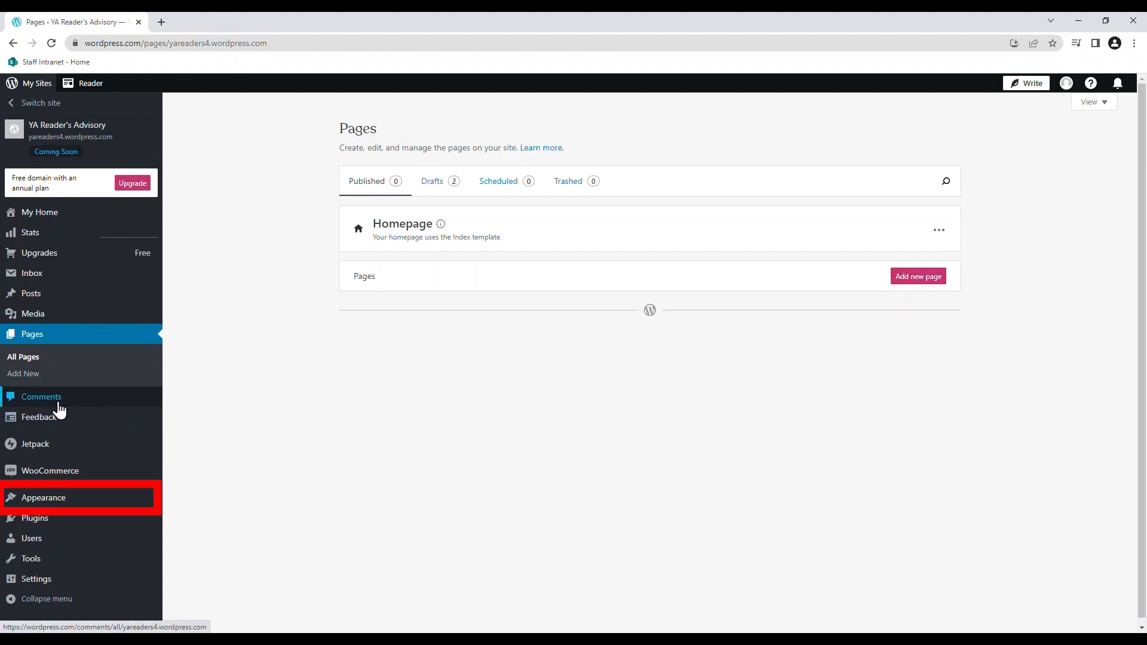
mouse_move(52, 502)
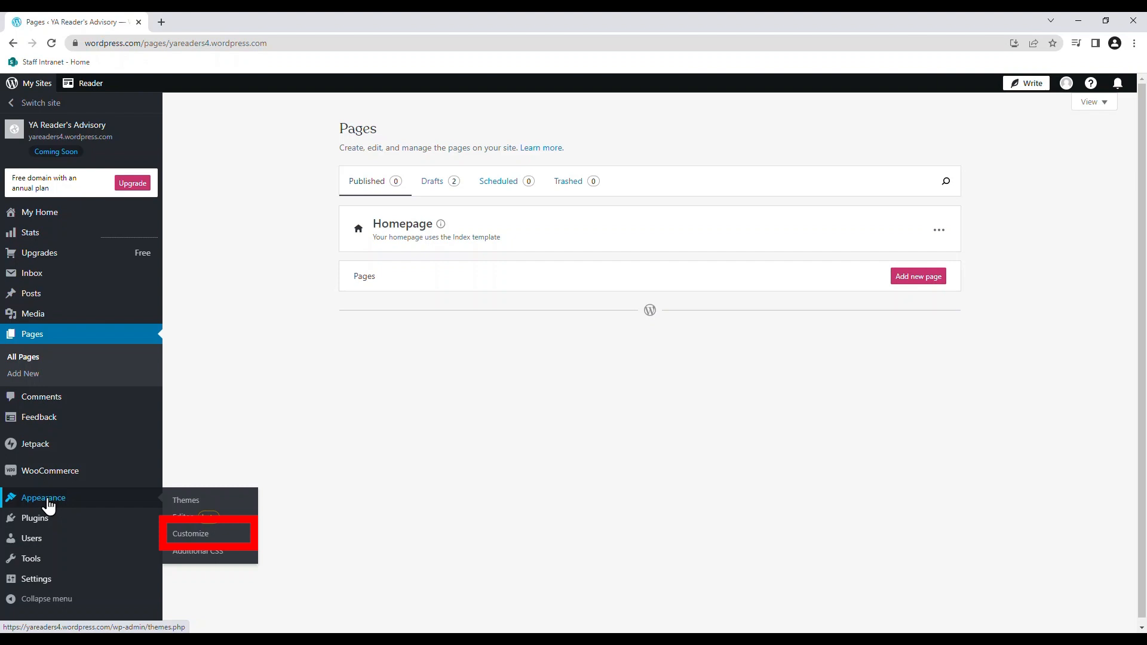
click(186, 539)
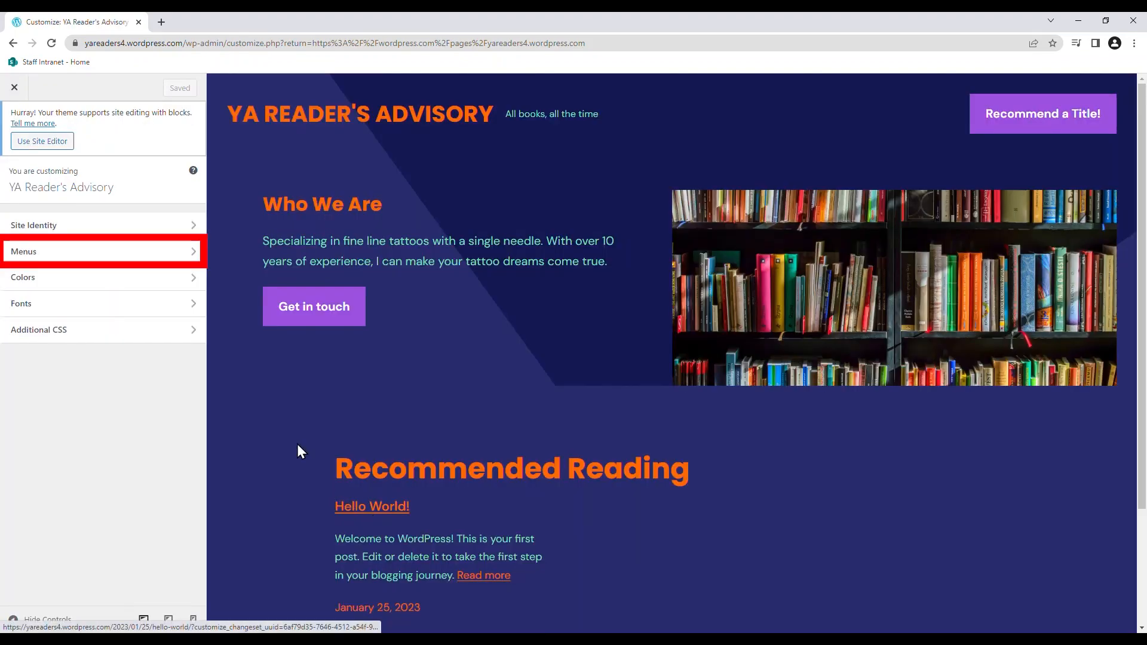
click(59, 256)
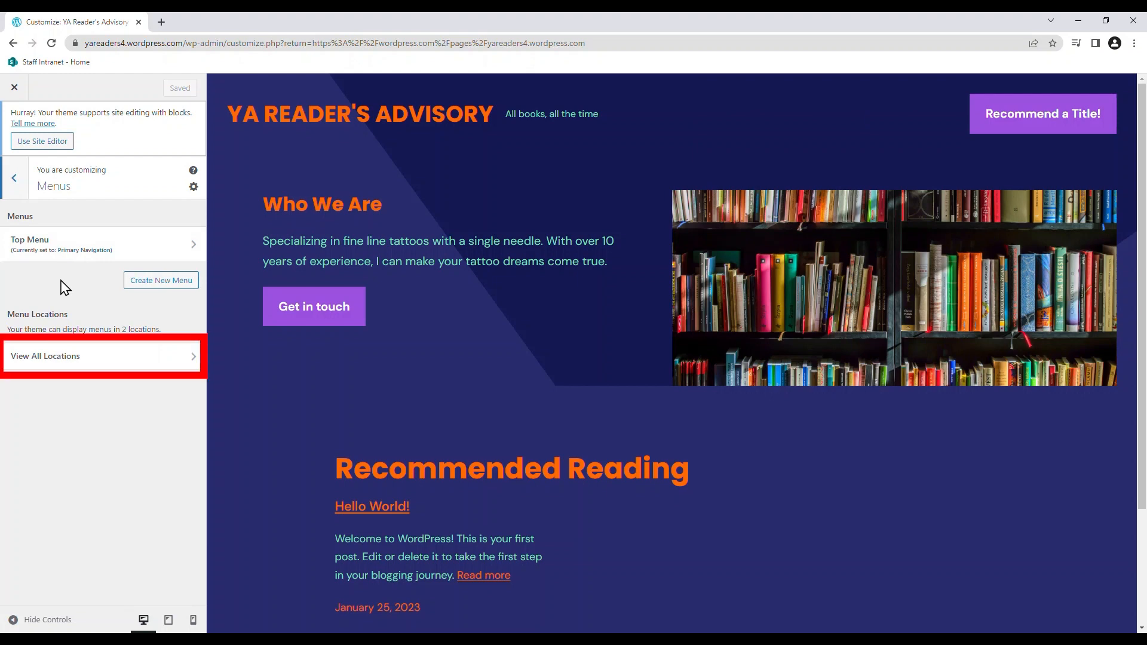
Step: Review the available choices for the Primary Navigation and Social Navigation menu locations, leaving both unchanged
click(119, 360)
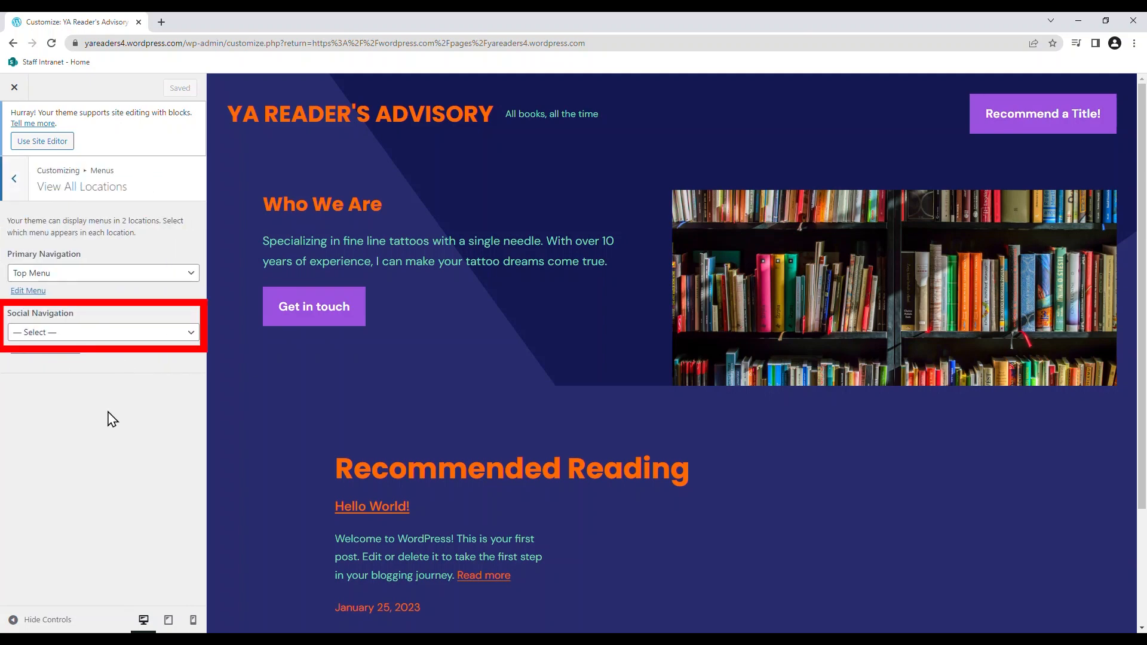
click(158, 283)
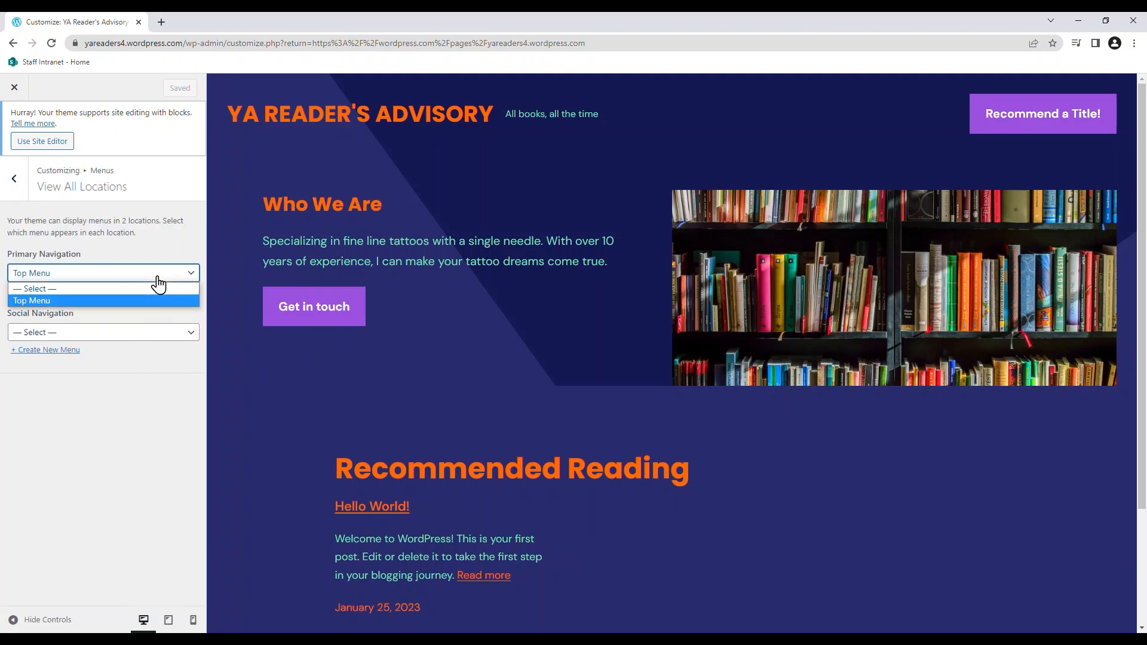
click(159, 285)
click(150, 339)
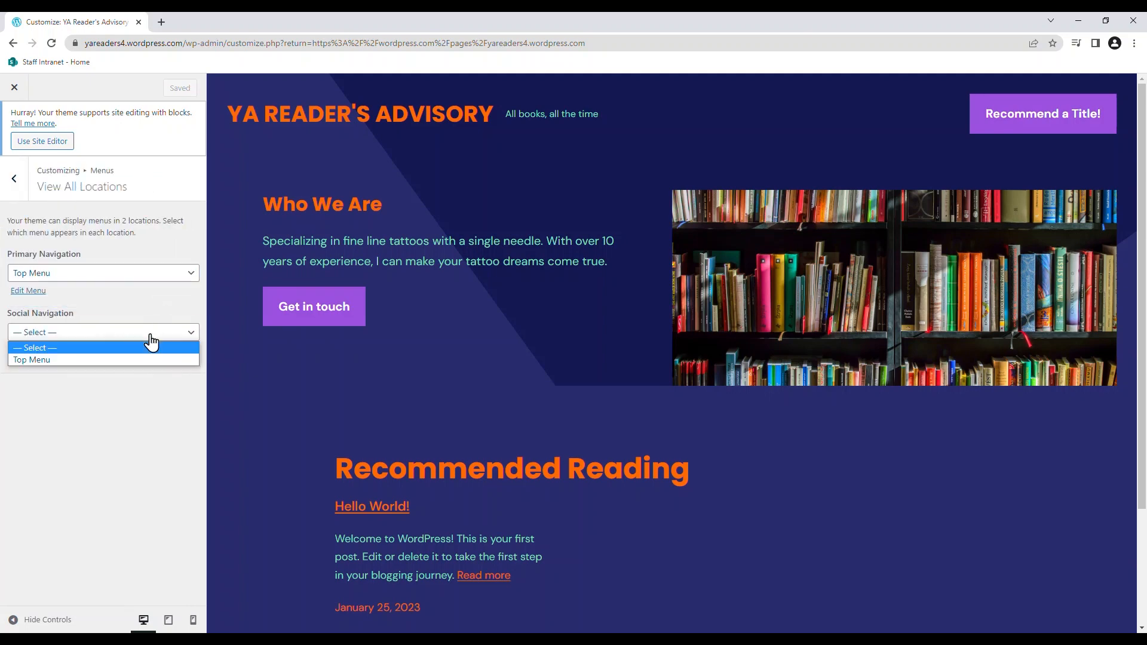
click(151, 340)
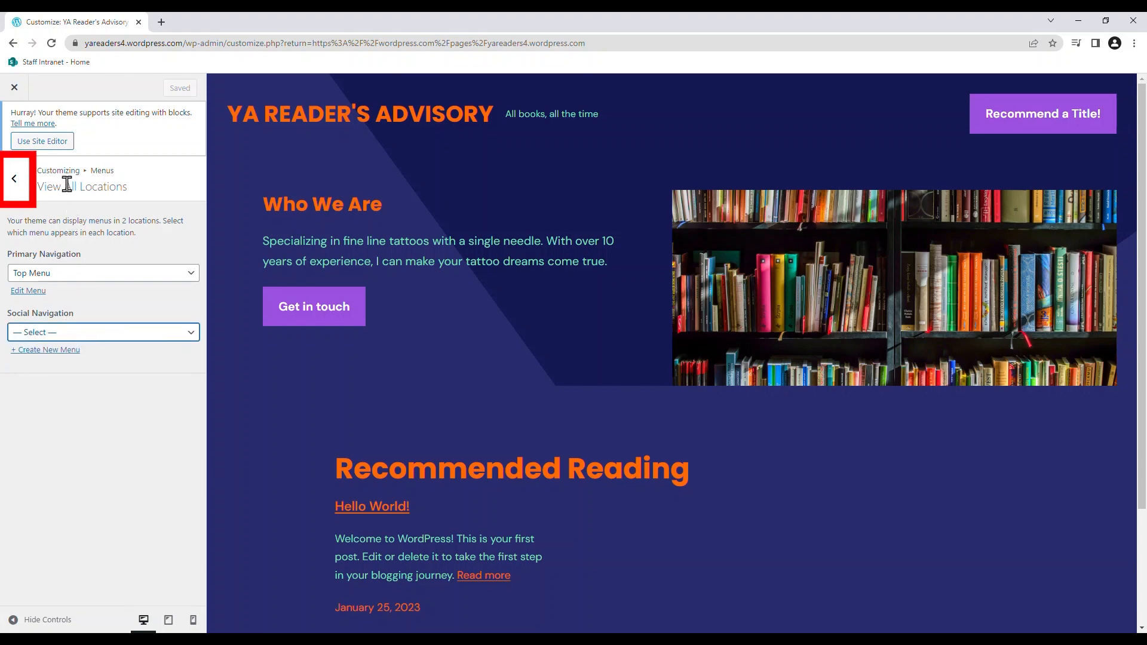
click(15, 182)
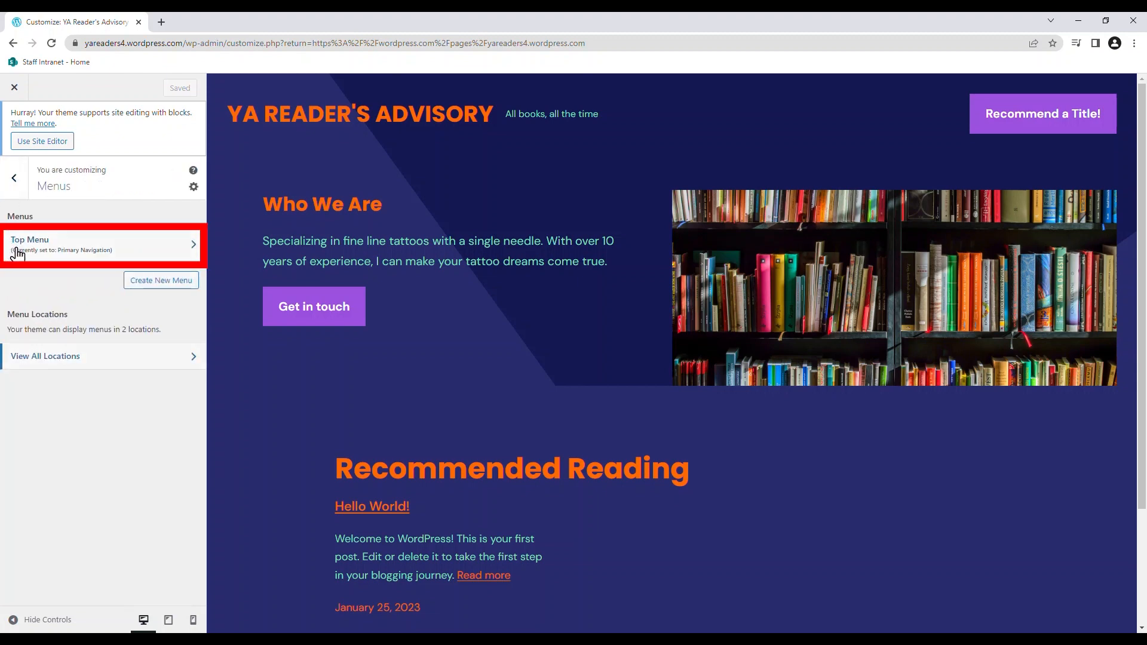
Step: Try to add a page item to the Top Menu and close the Customizer
click(142, 250)
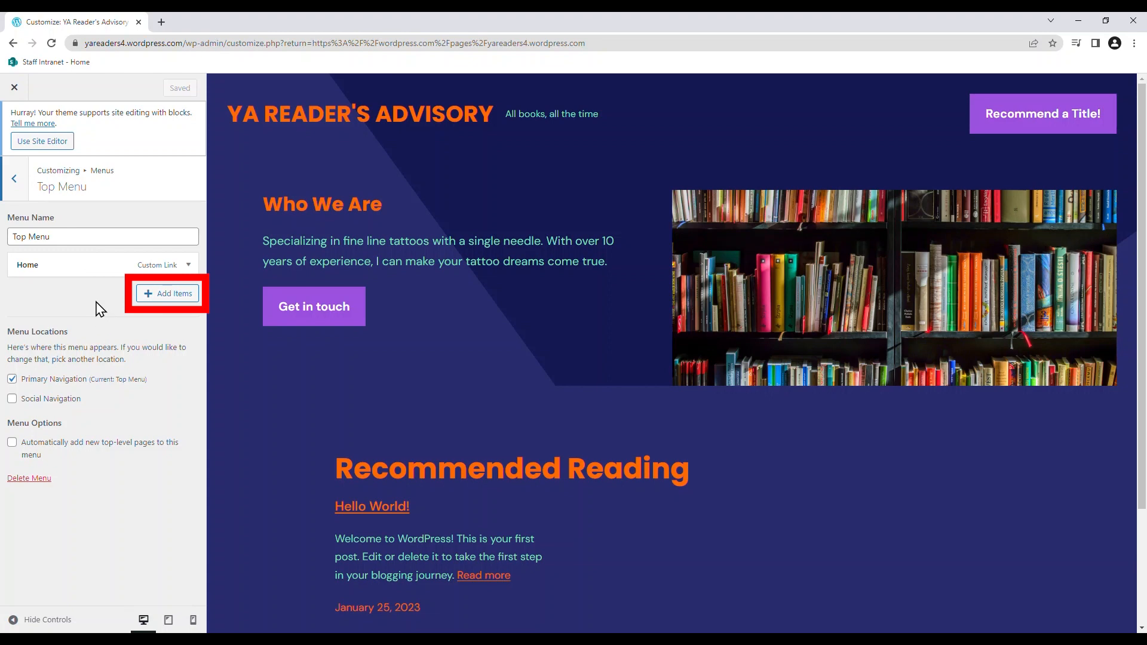
click(159, 296)
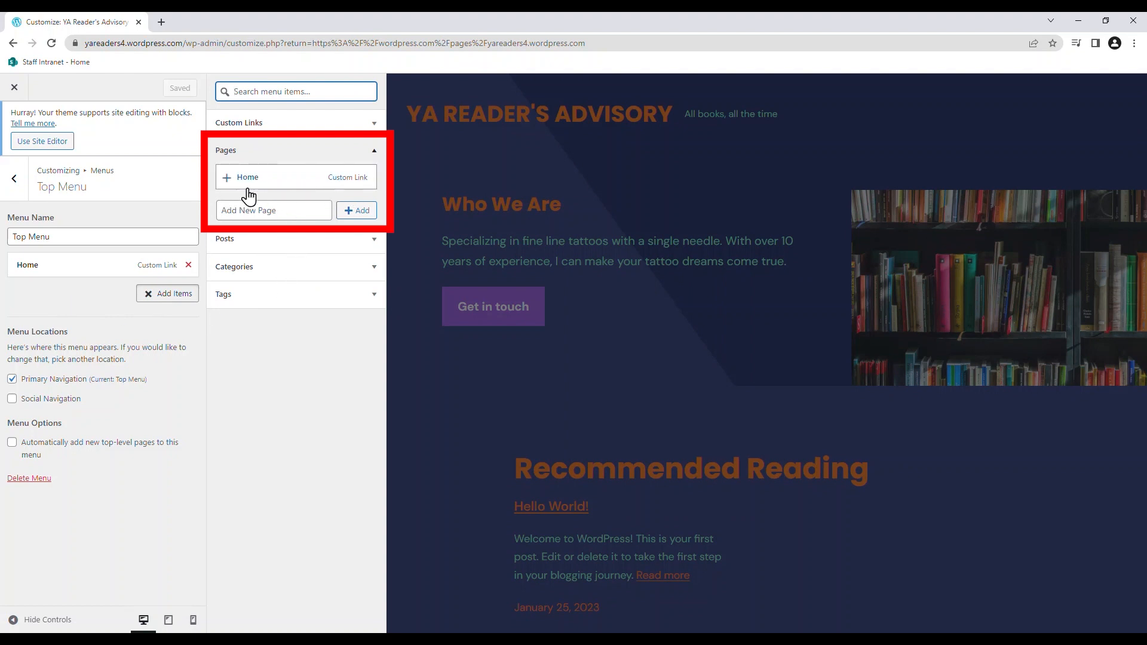
click(364, 216)
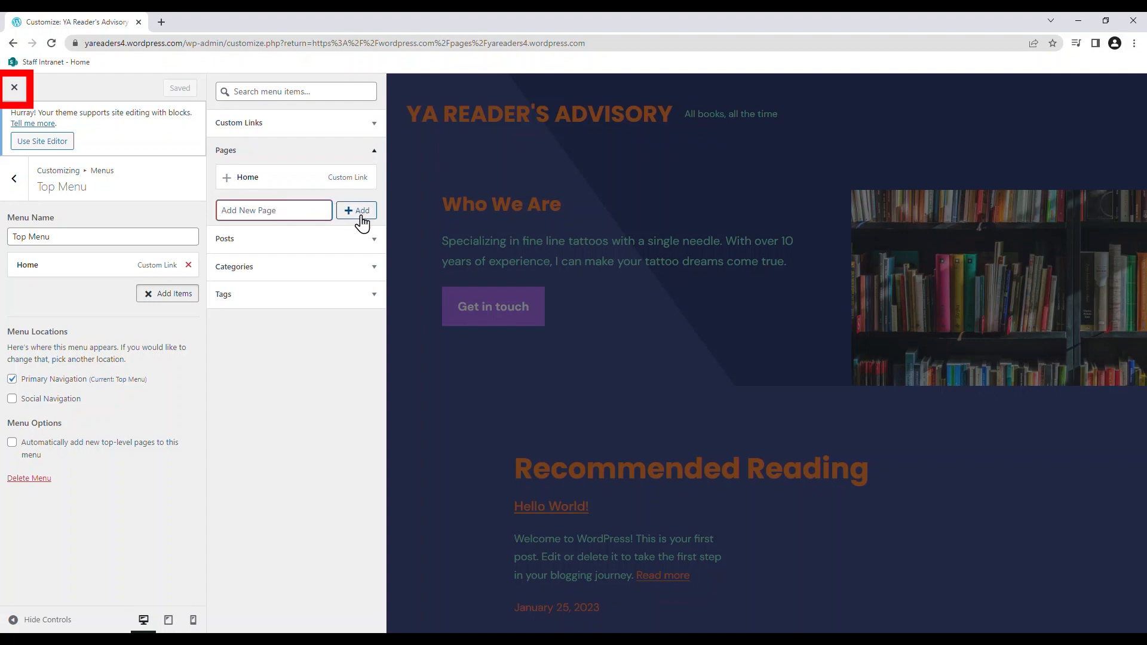
click(312, 213)
key(Return)
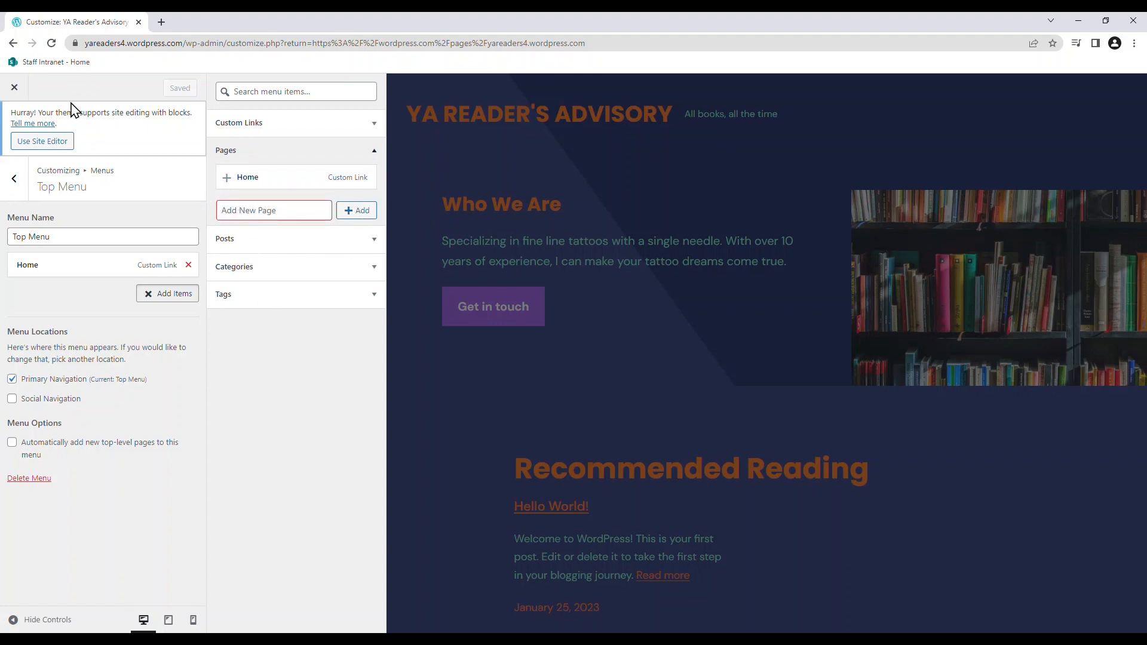
click(15, 88)
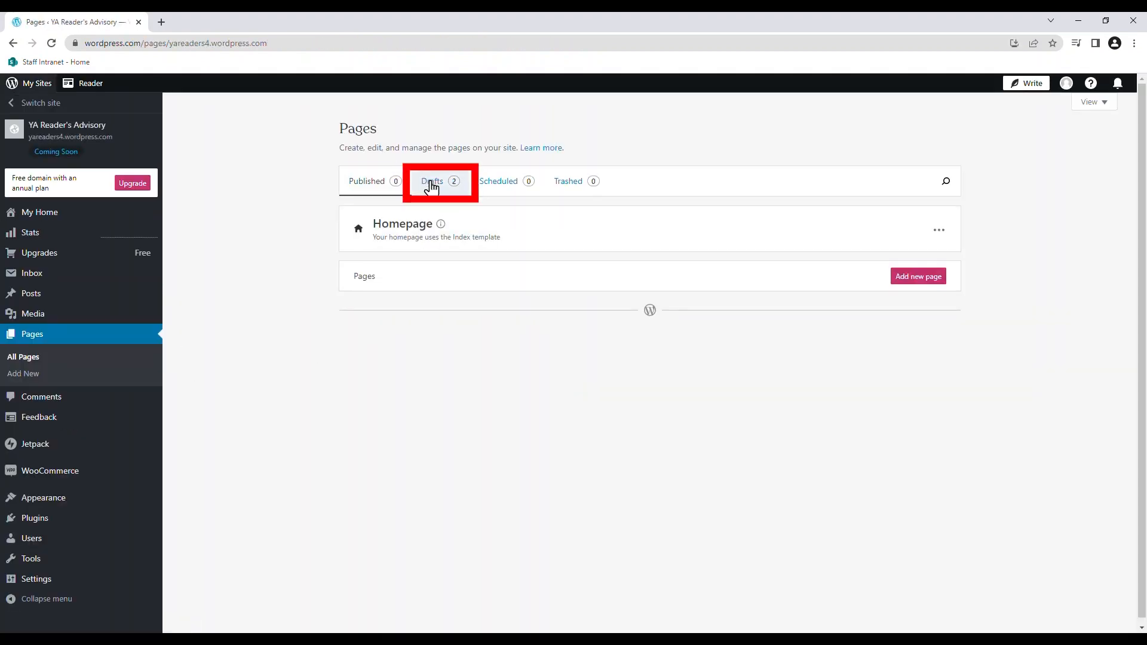
Step: Publish the Blog and Contact page drafts and display the site's list of published pages
click(429, 181)
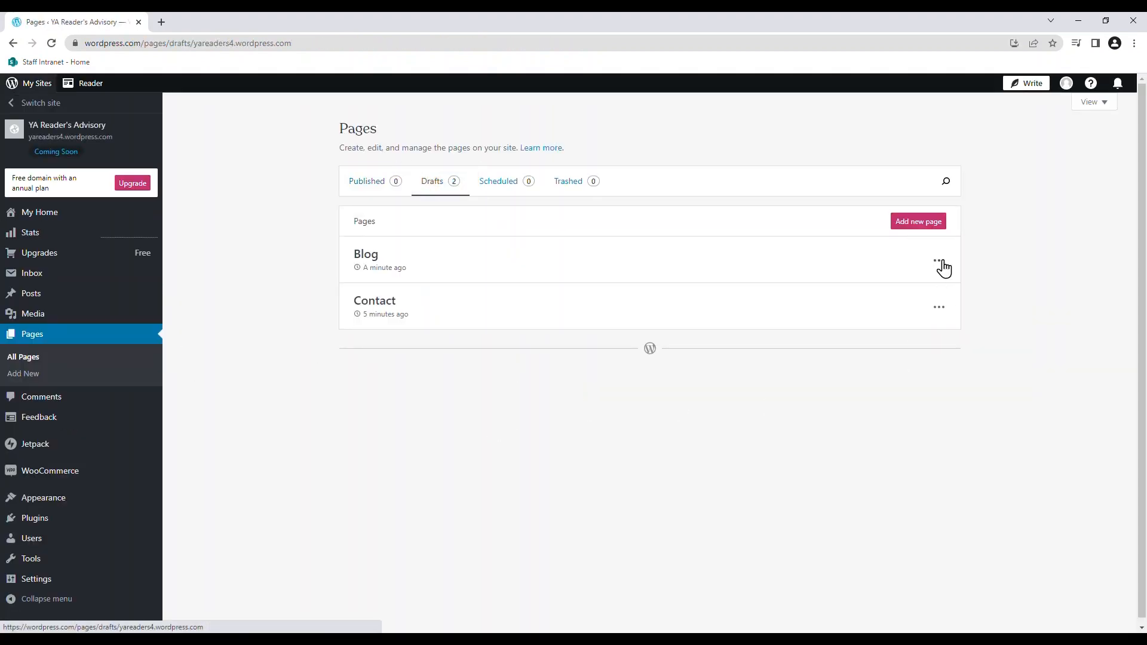
click(943, 268)
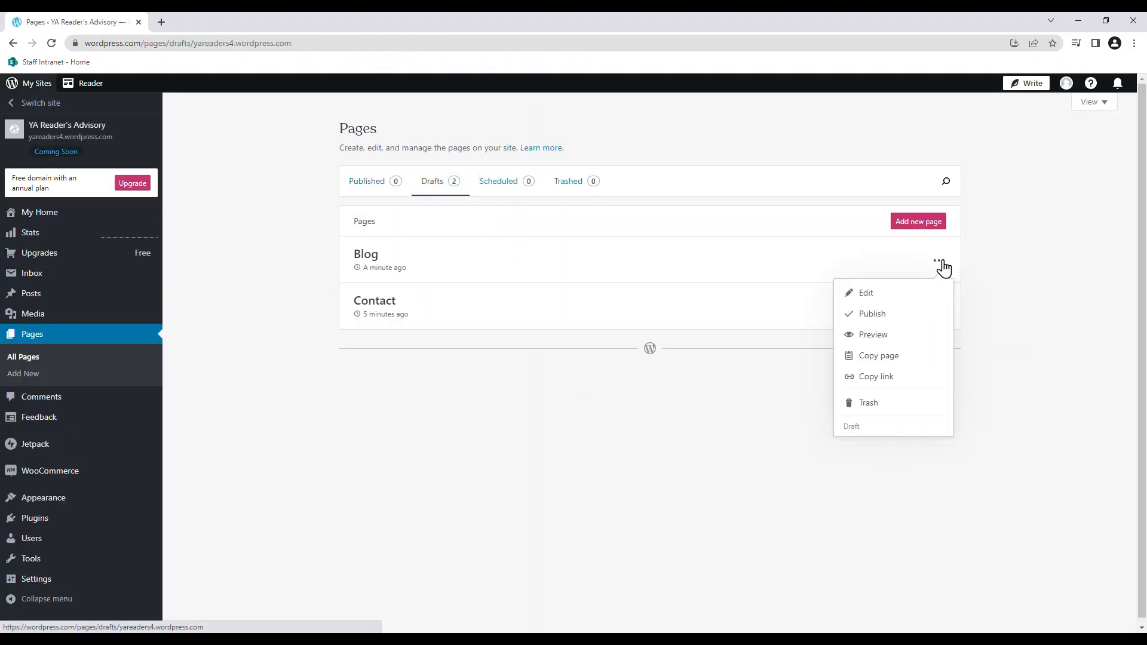
click(921, 316)
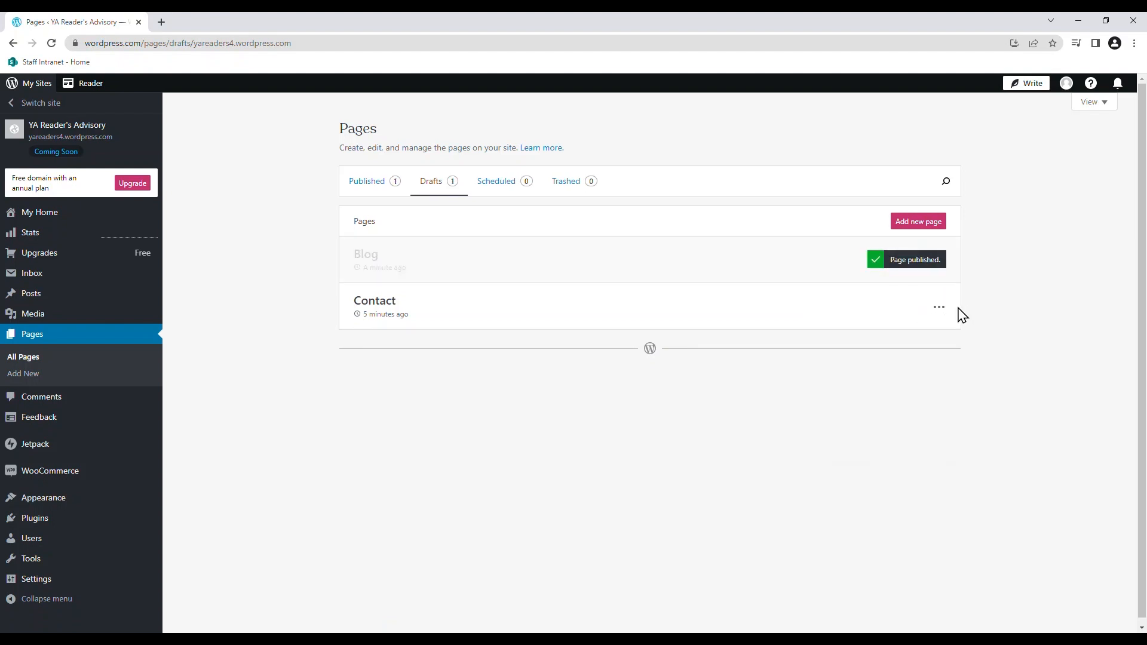
click(939, 308)
click(919, 362)
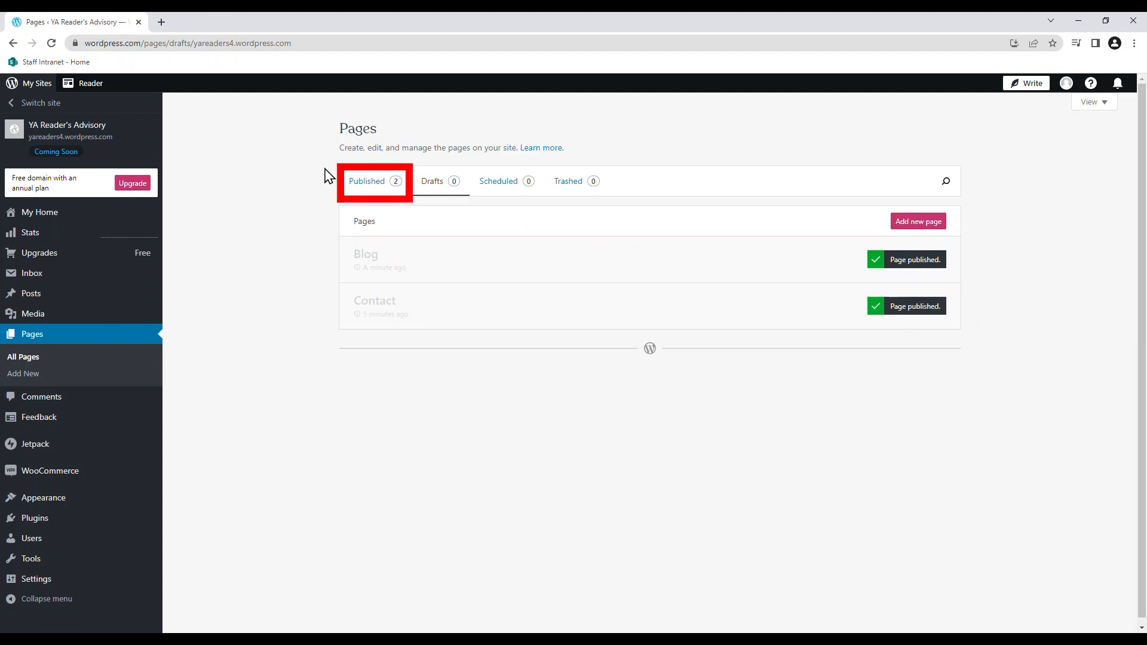
click(364, 182)
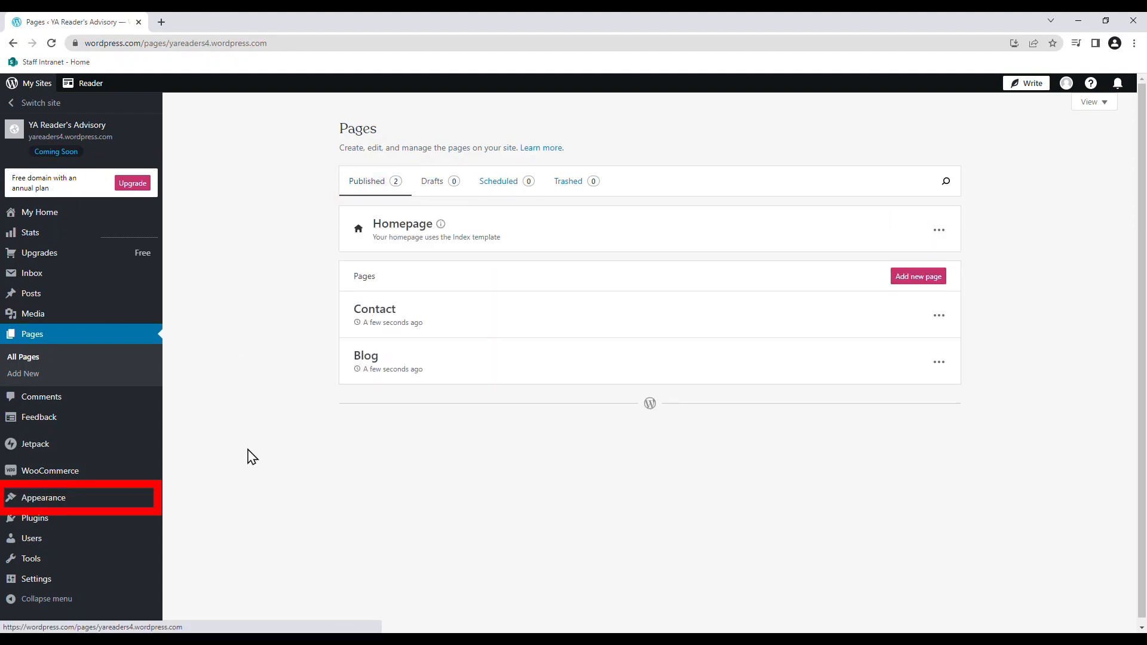
Step: Add the Blog and Contact pages to the Top Menu in the Customizer and save the changes
mouse_move(66, 501)
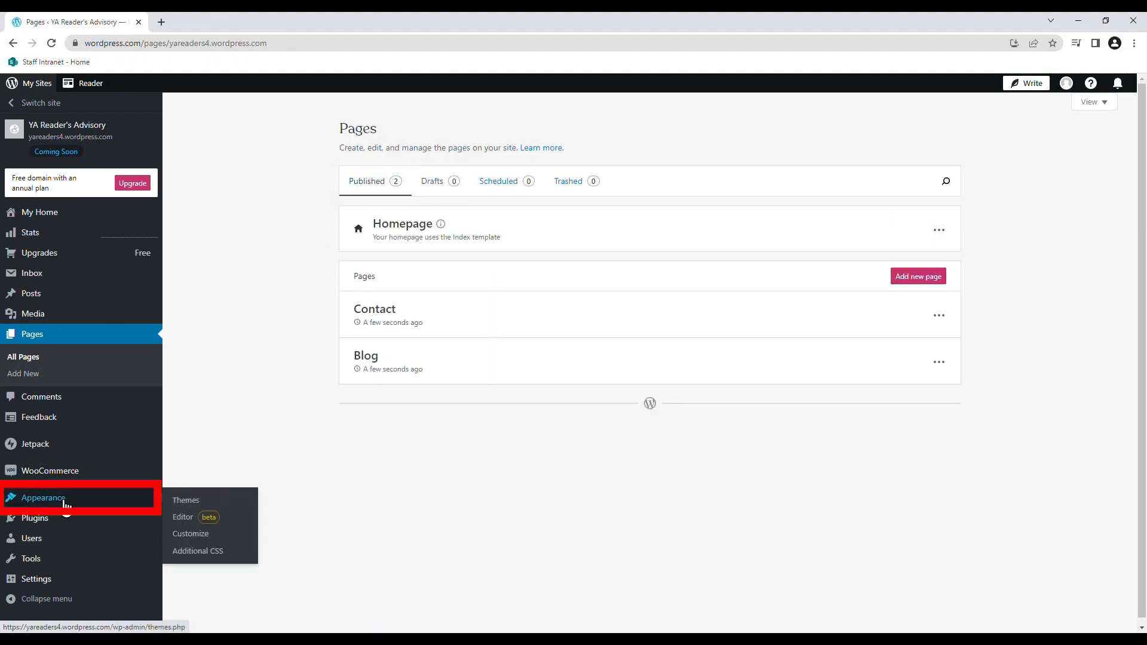
click(191, 537)
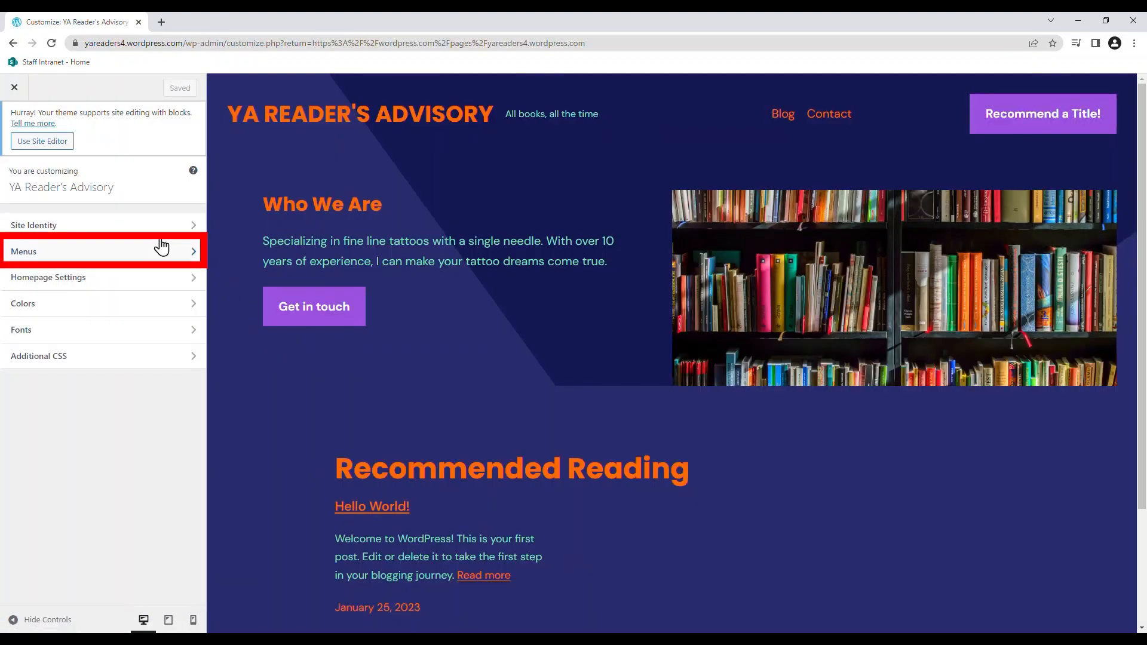
click(123, 248)
click(124, 247)
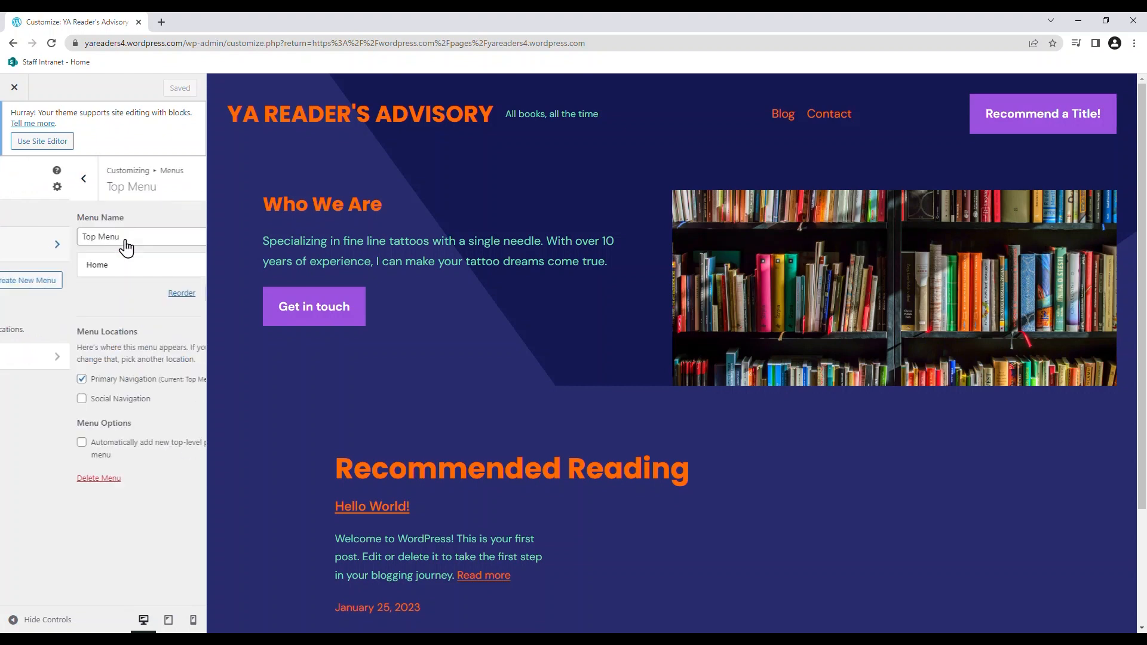
click(162, 296)
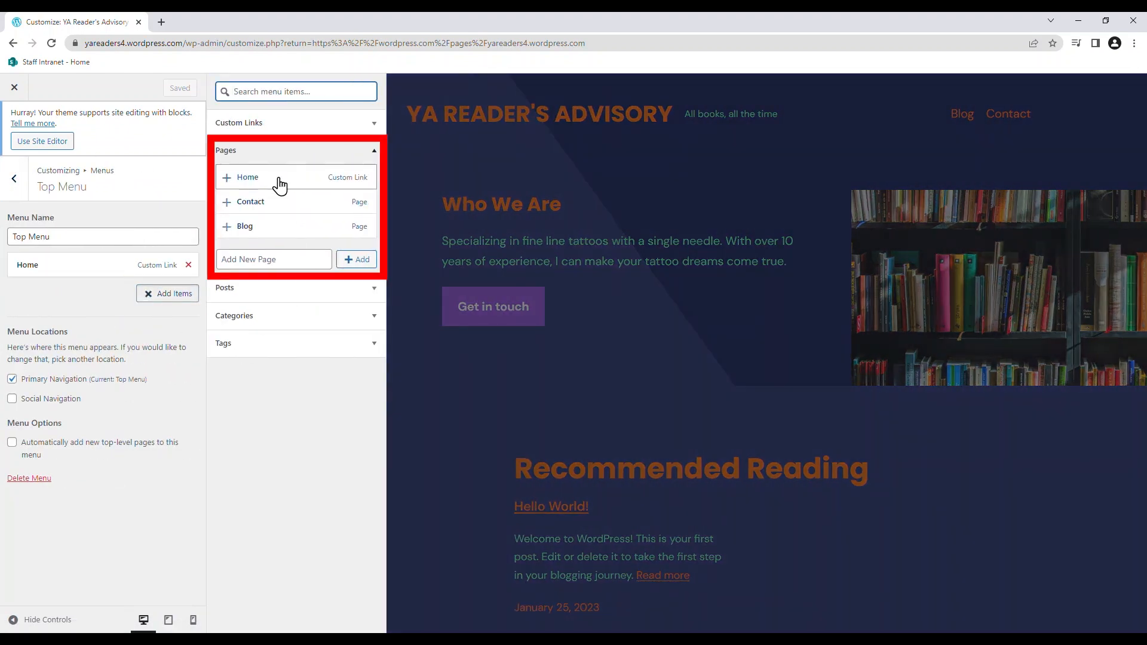
click(282, 235)
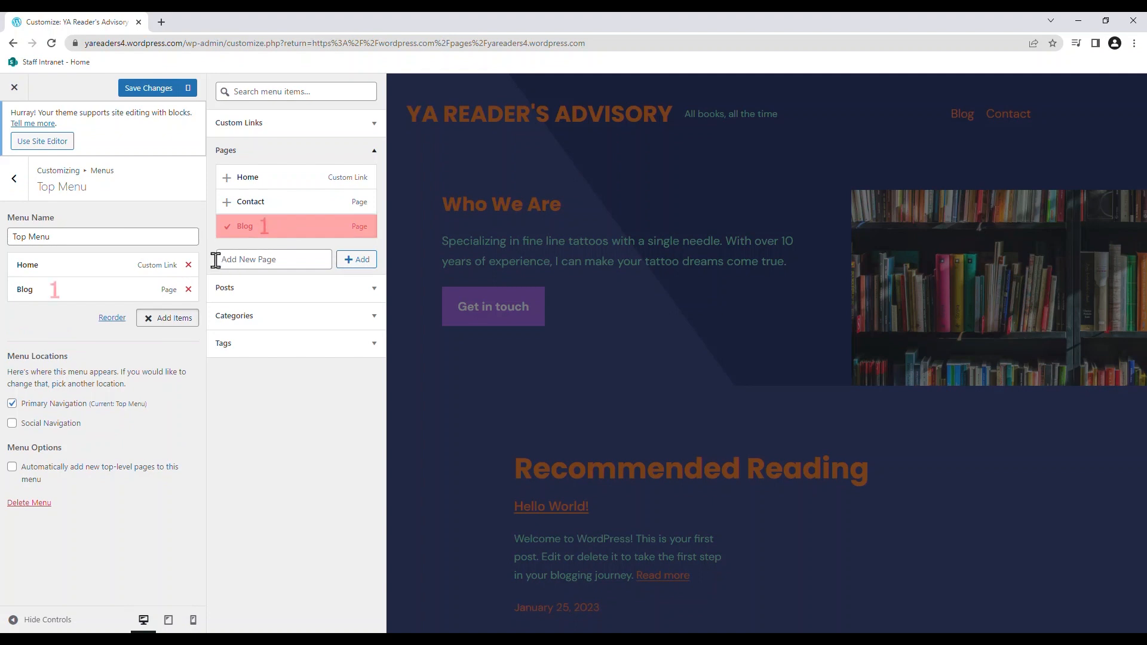
click(265, 205)
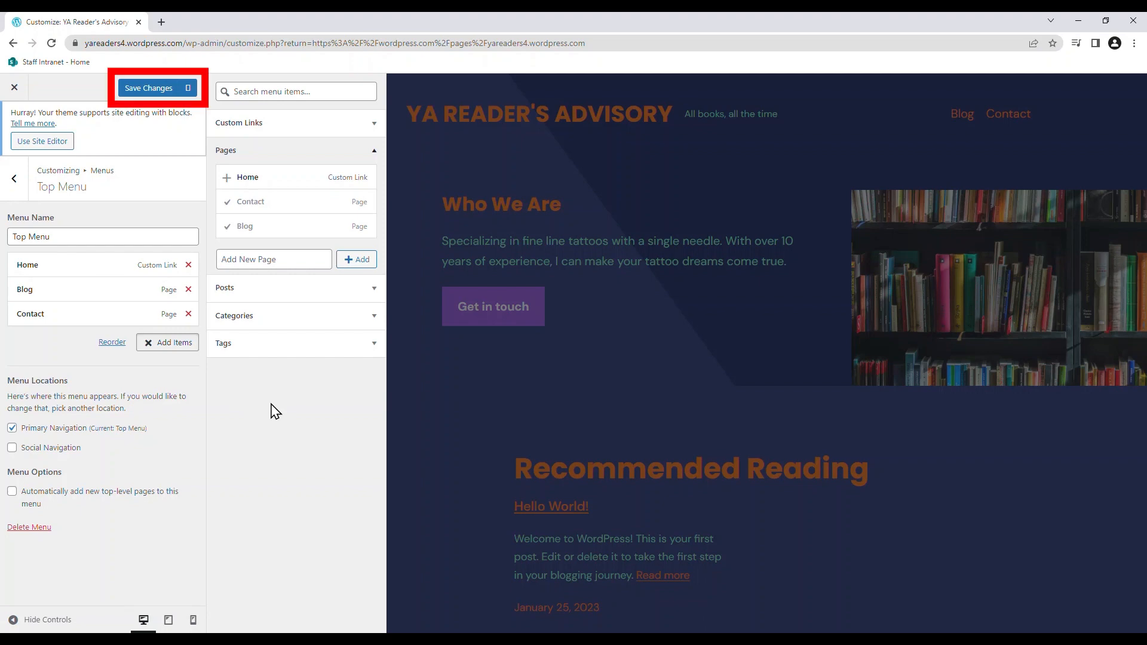
click(145, 95)
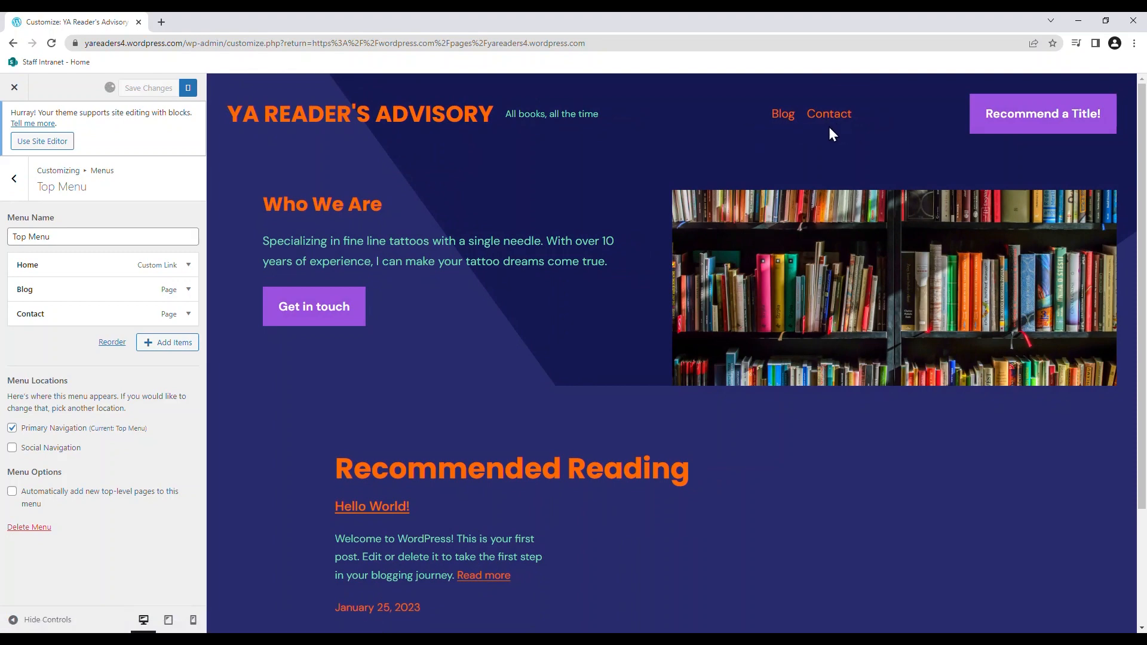
Step: Create a page named "Who We Are" as a new Top Menu item, save the changes and close the Customizer
click(169, 345)
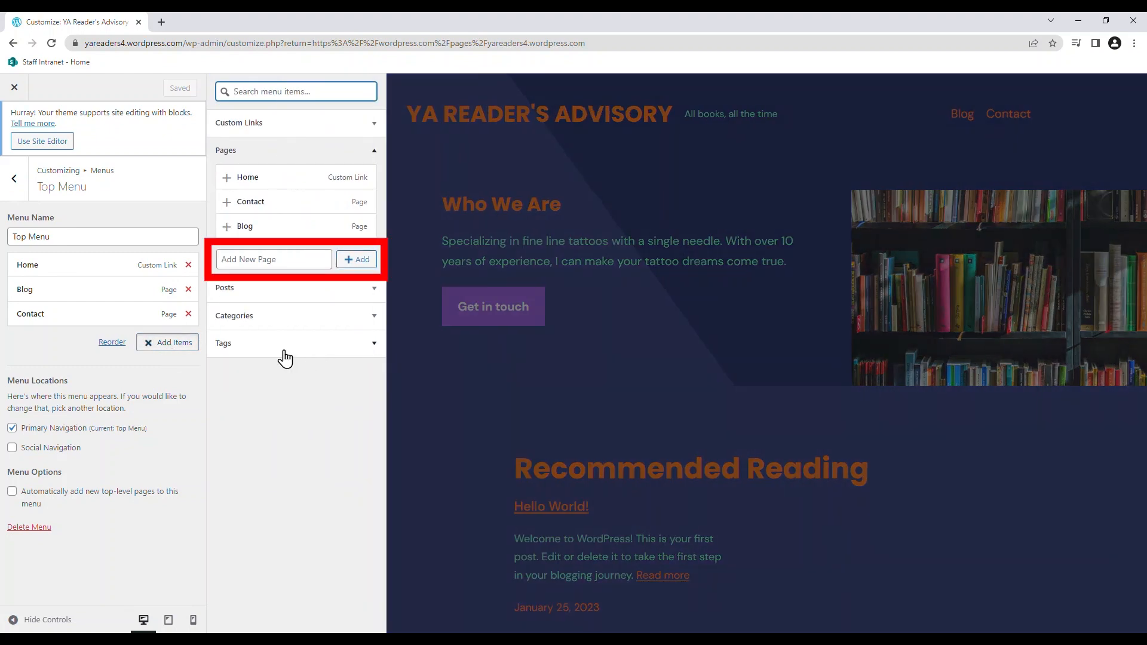
click(248, 259)
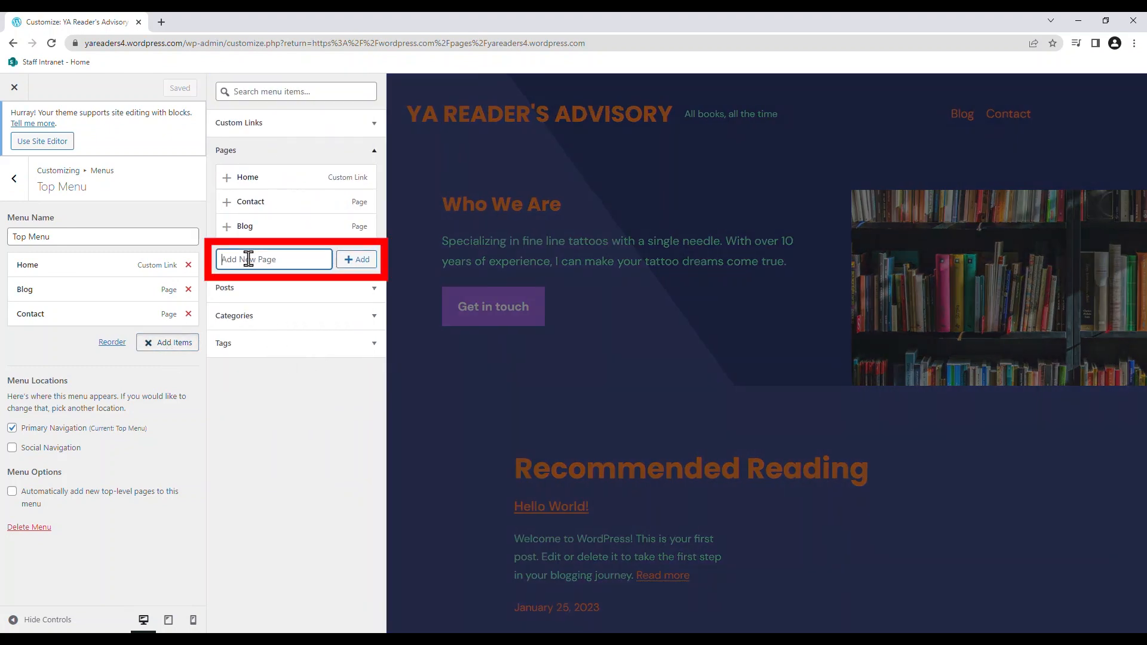
text(W)
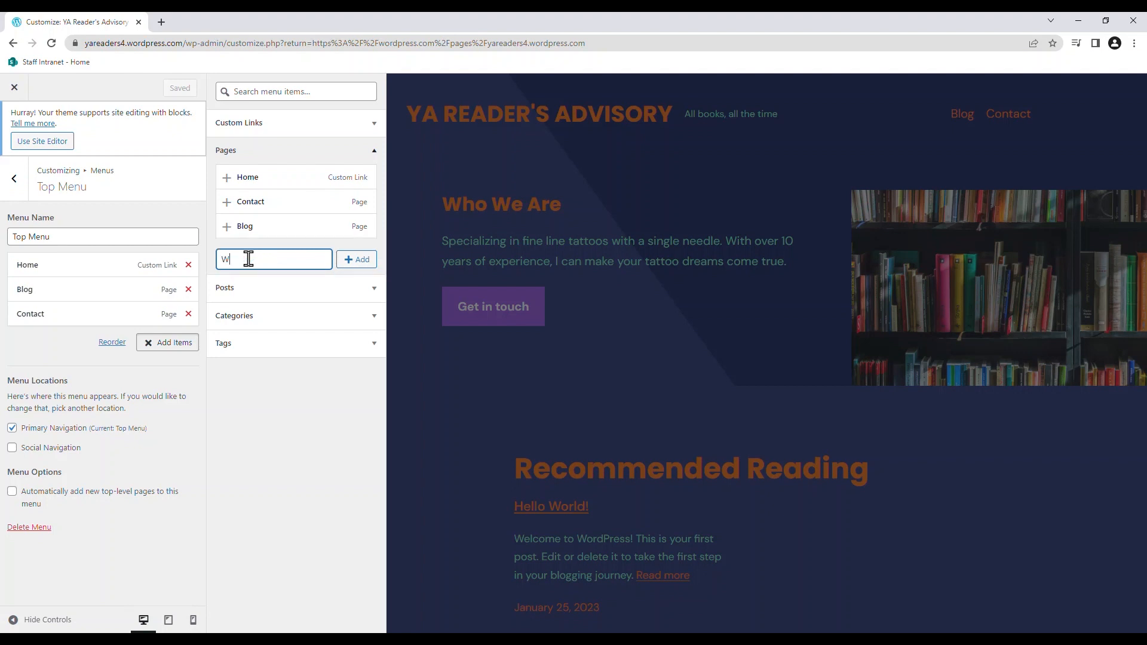
text(ho We Are)
click(364, 269)
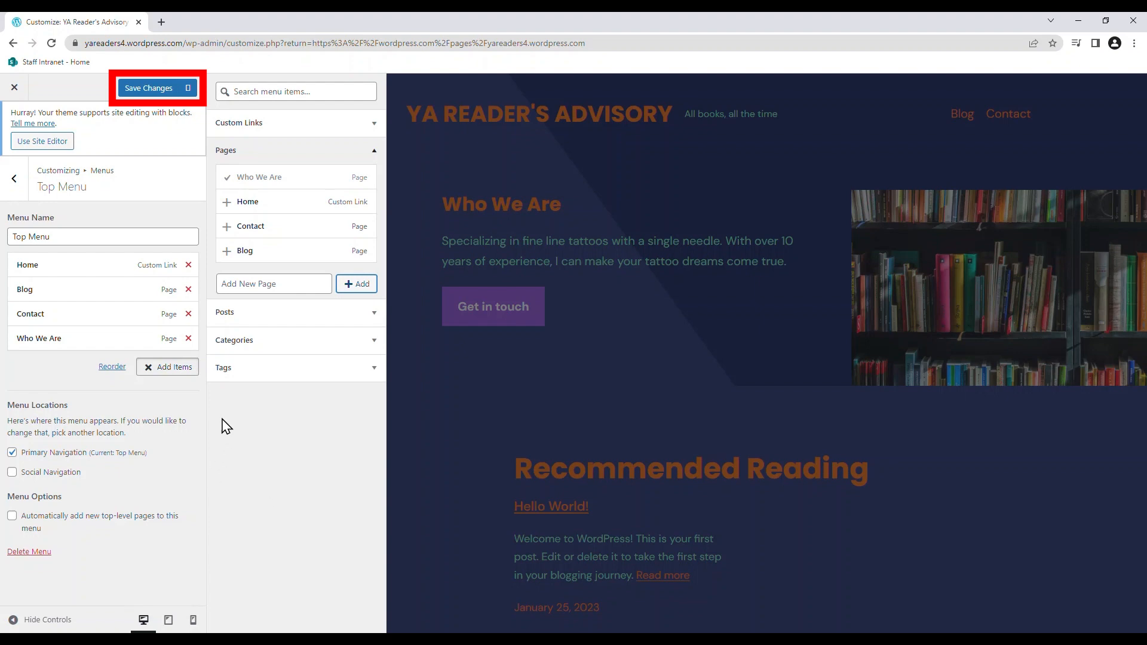
click(148, 90)
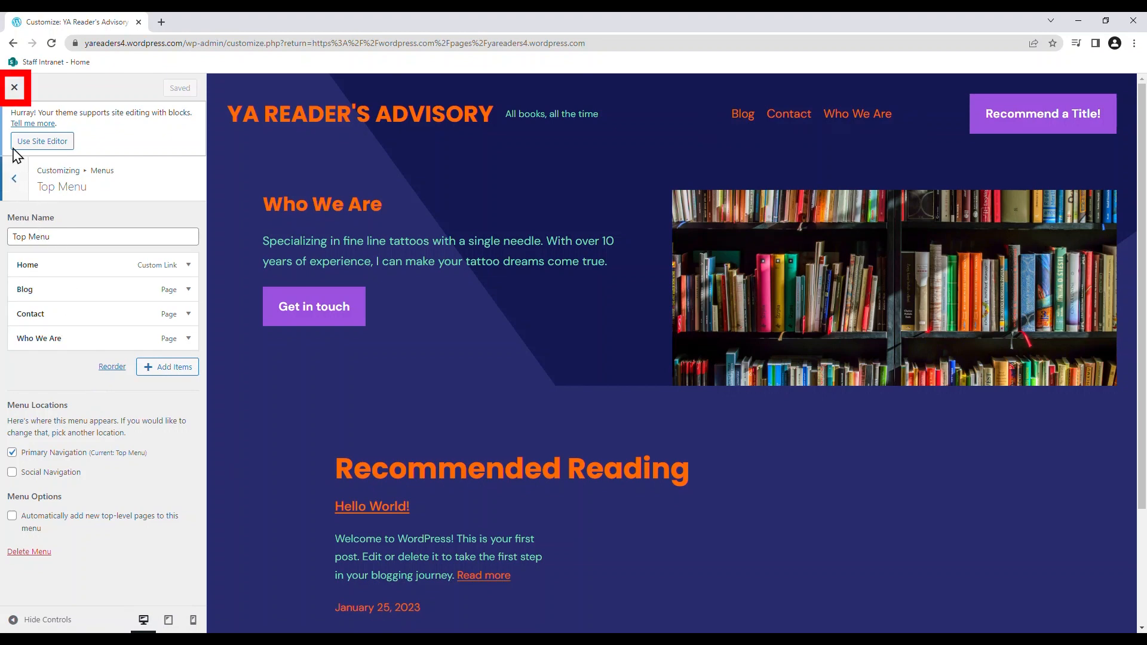
click(15, 88)
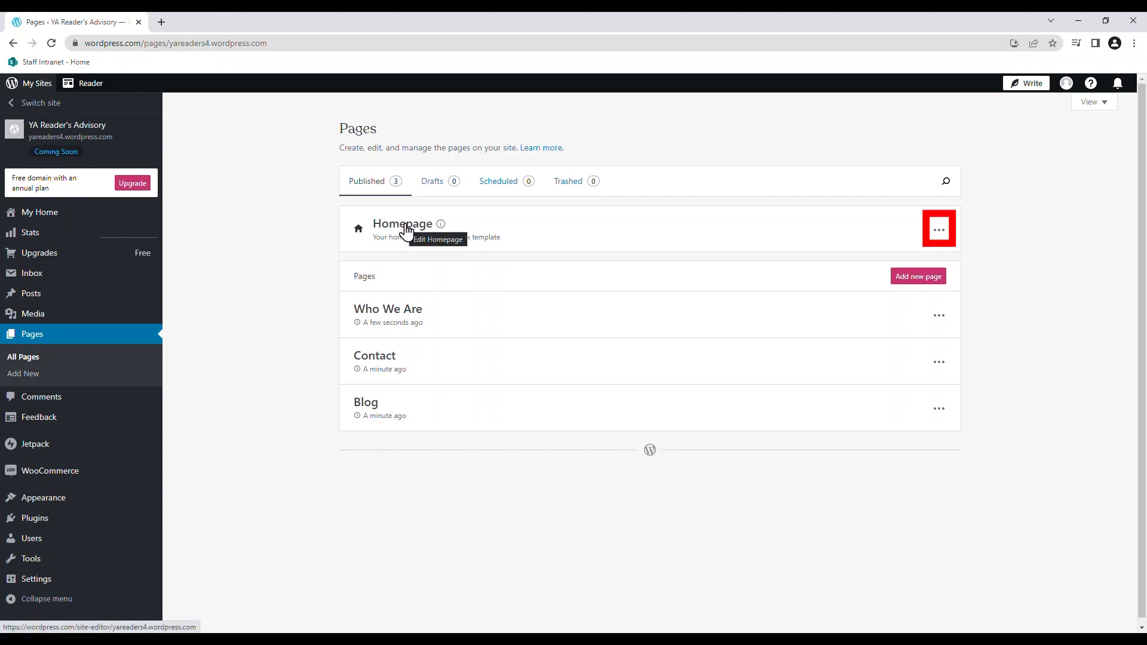
Step: View the homepage, check its Blog, Contact and Who We Are menu links, and close the preview
click(940, 231)
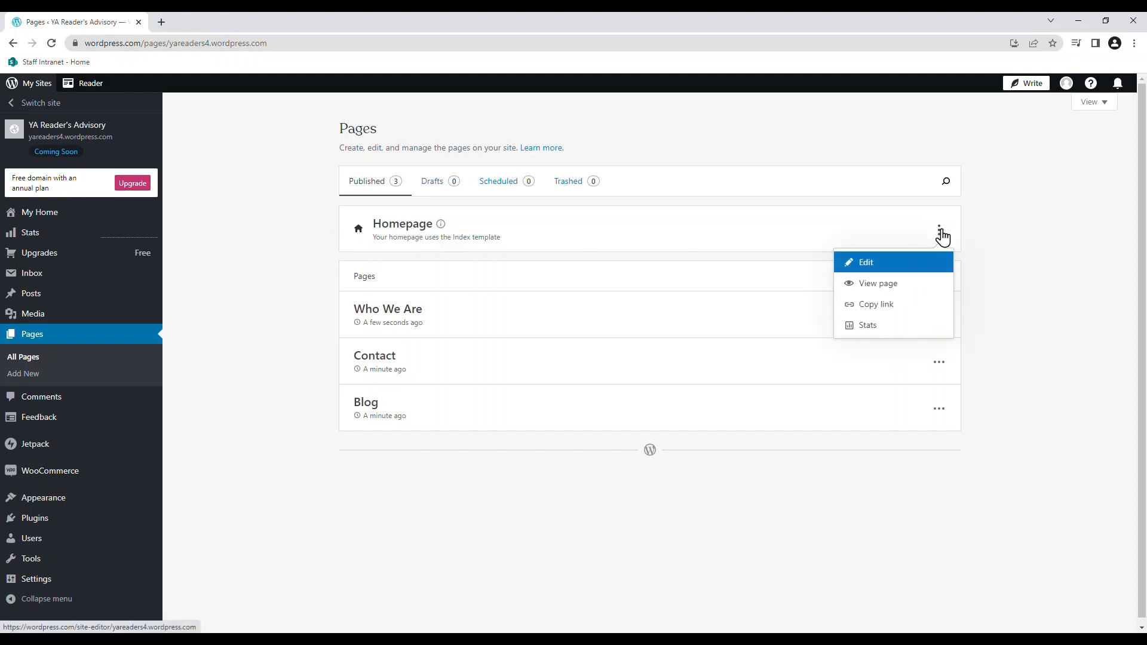
click(883, 287)
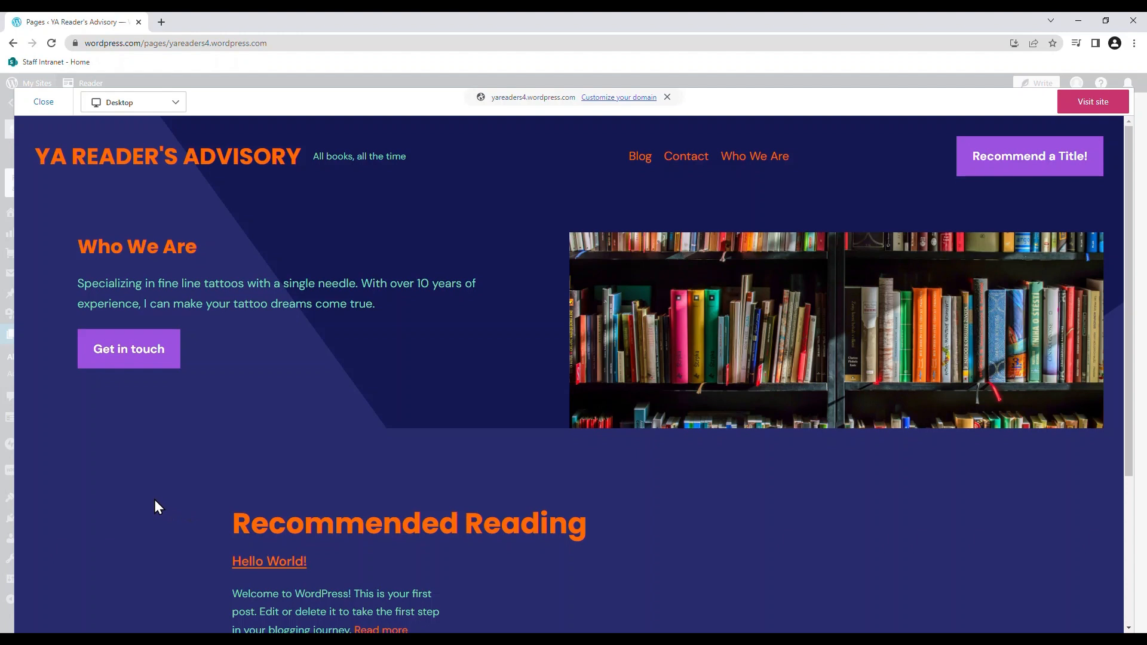
scroll(155, 499, down, 4)
scroll(154, 500, up, 1)
scroll(155, 501, up, 3)
click(641, 160)
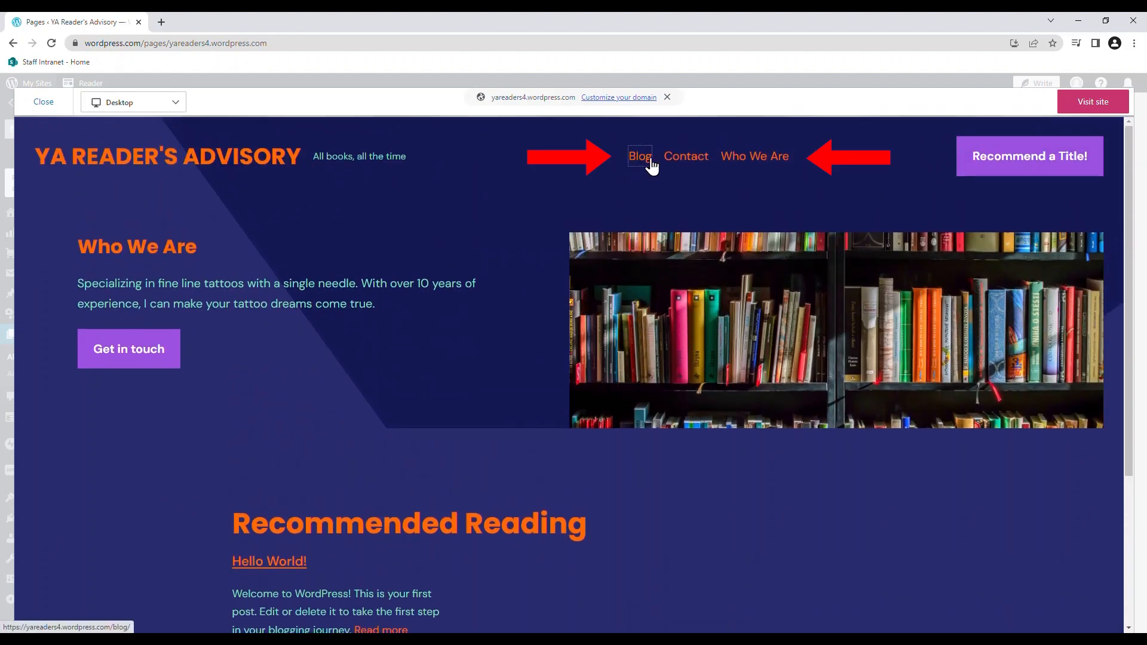
click(686, 157)
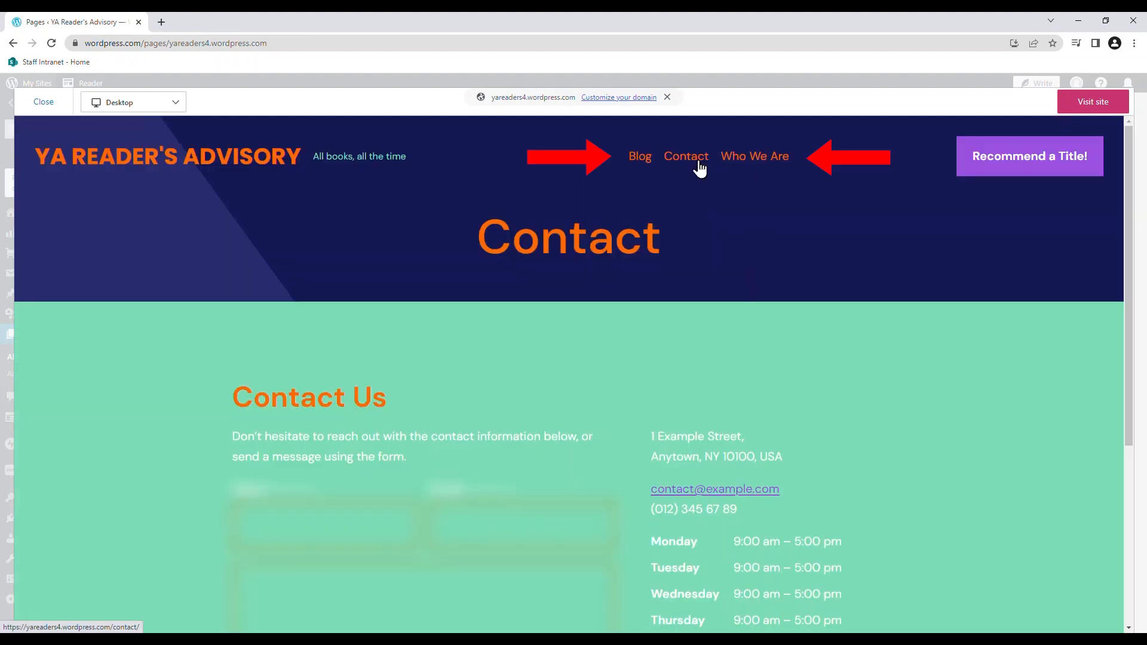
click(759, 157)
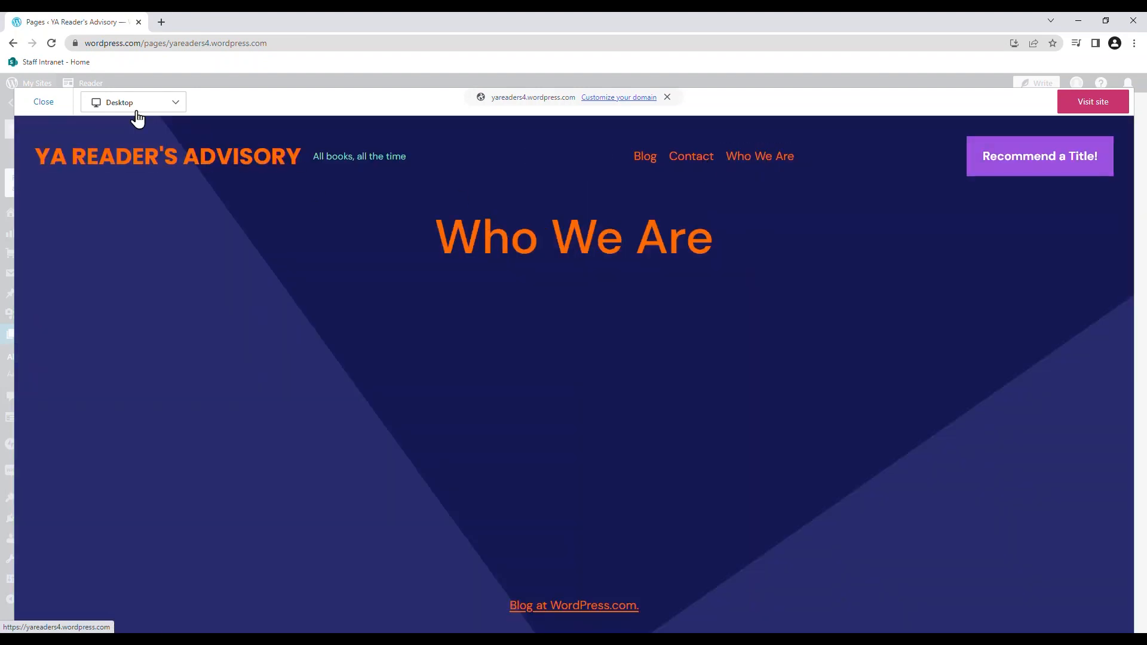
click(44, 103)
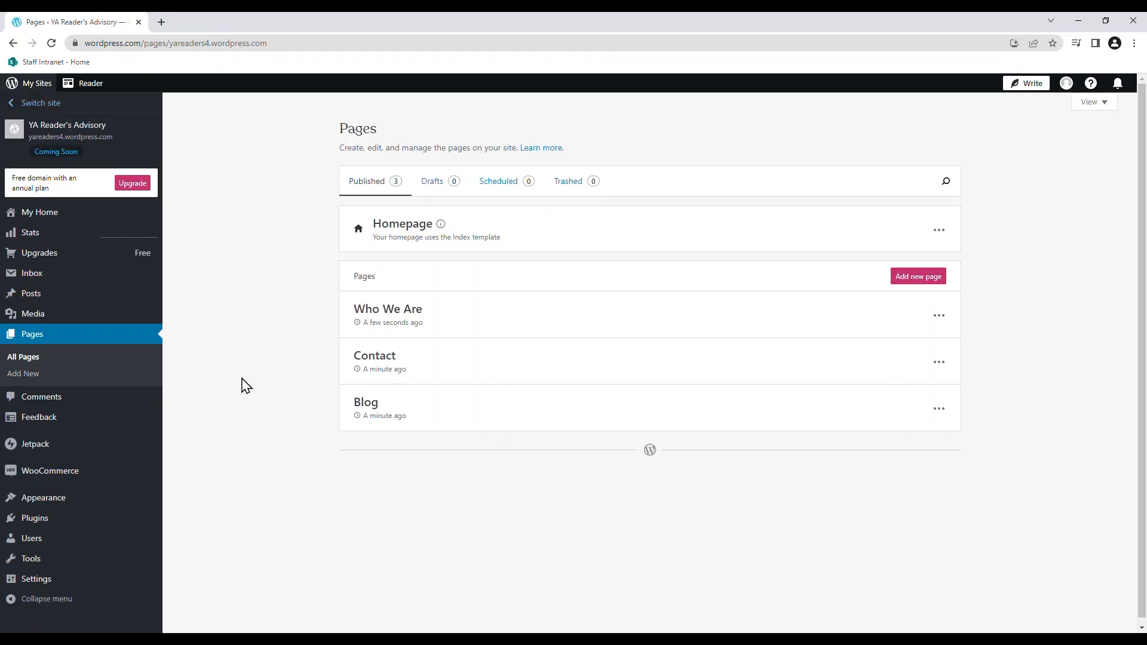